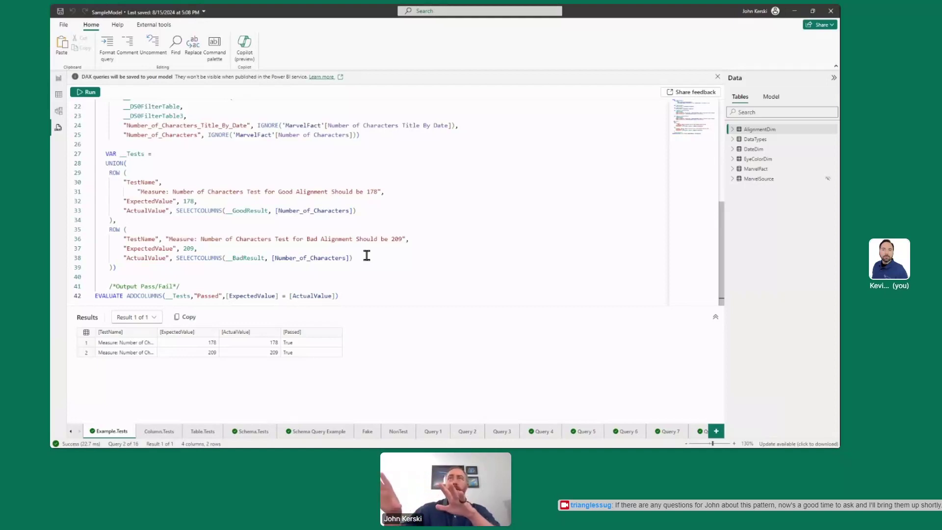
# Review the Power BI Project (.pbip) save option and its TMDL format setting among the preview features, and close the options
pyautogui.click(62, 25)
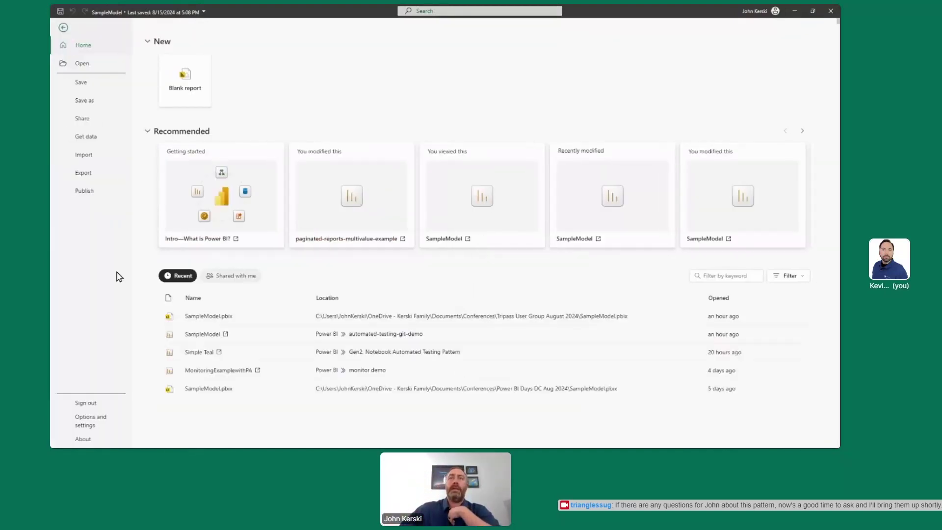
pyautogui.click(96, 422)
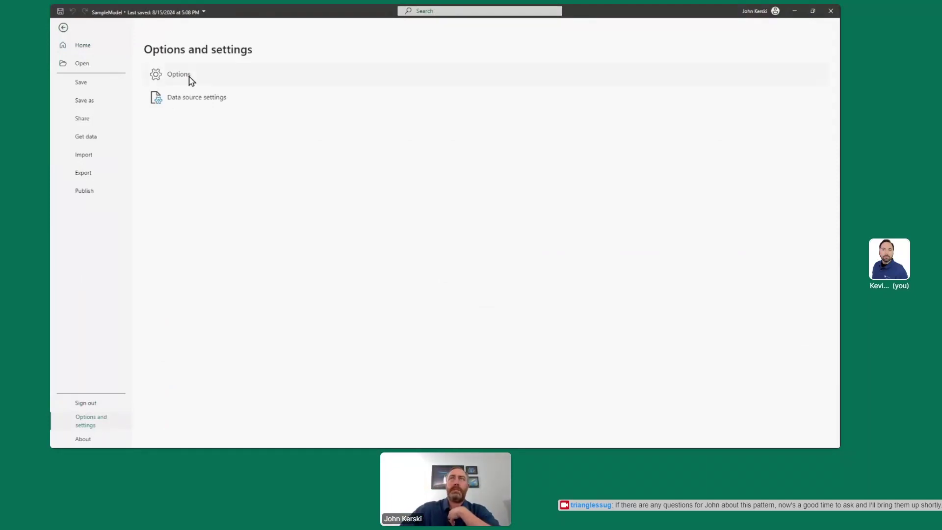
pyautogui.press('Escape')
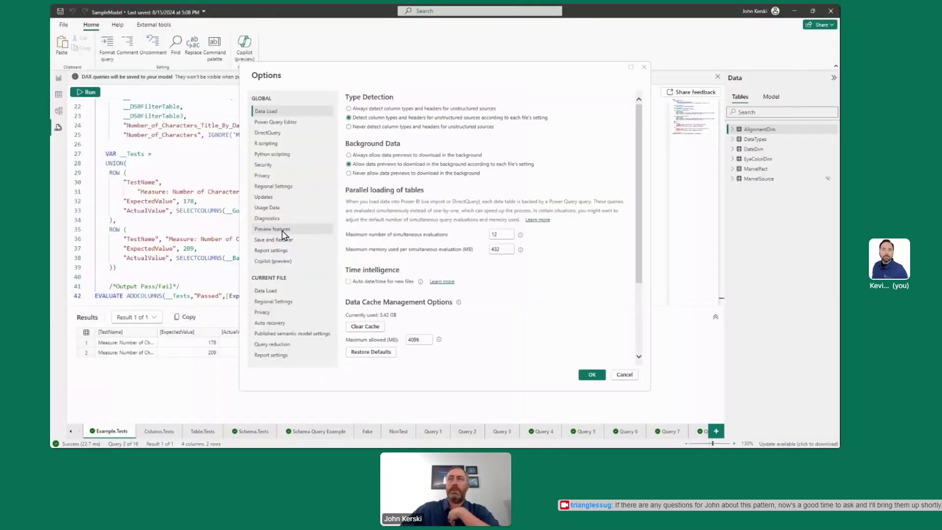
pyautogui.click(283, 230)
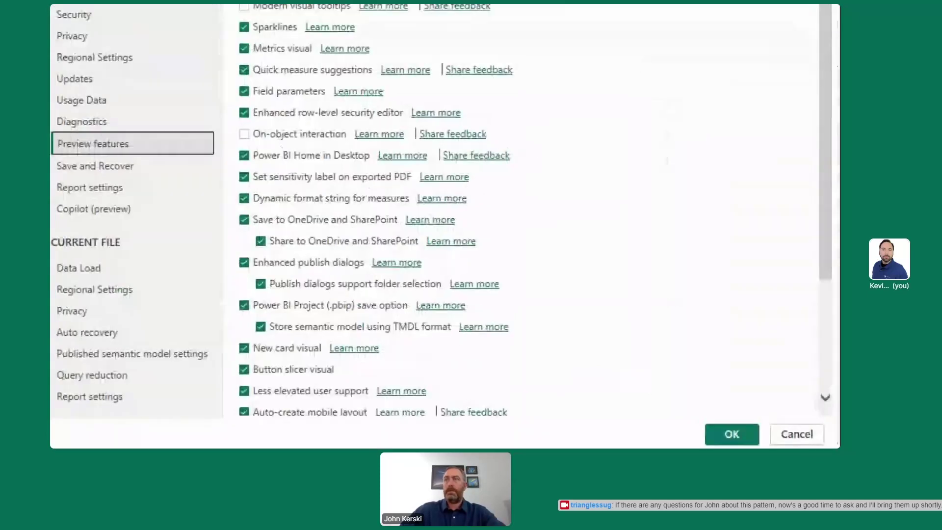
pyautogui.moveTo(281, 324)
pyautogui.mouseDown()
pyautogui.moveTo(464, 318)
pyautogui.moveTo(441, 306)
pyautogui.moveTo(239, 309)
pyautogui.moveTo(311, 324)
pyautogui.mouseUp()
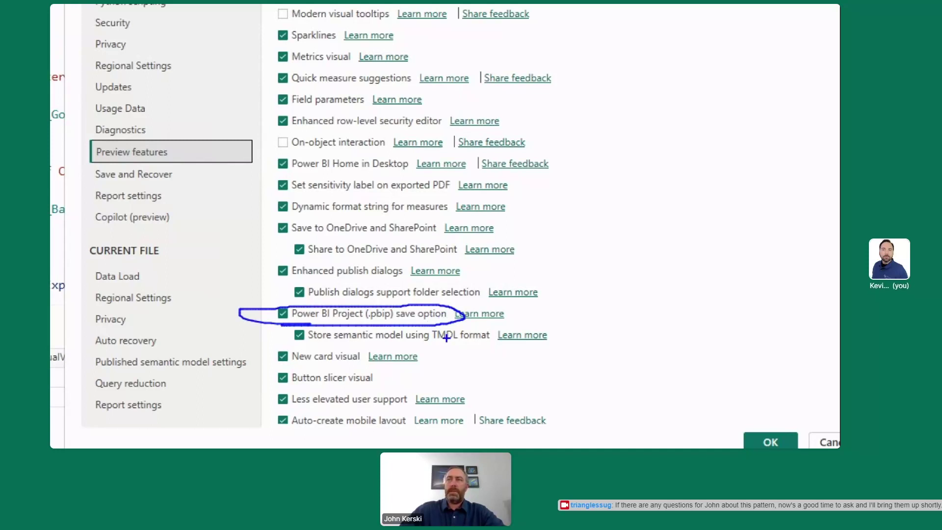
pyautogui.moveTo(440, 347); pyautogui.dragTo(598, 344)
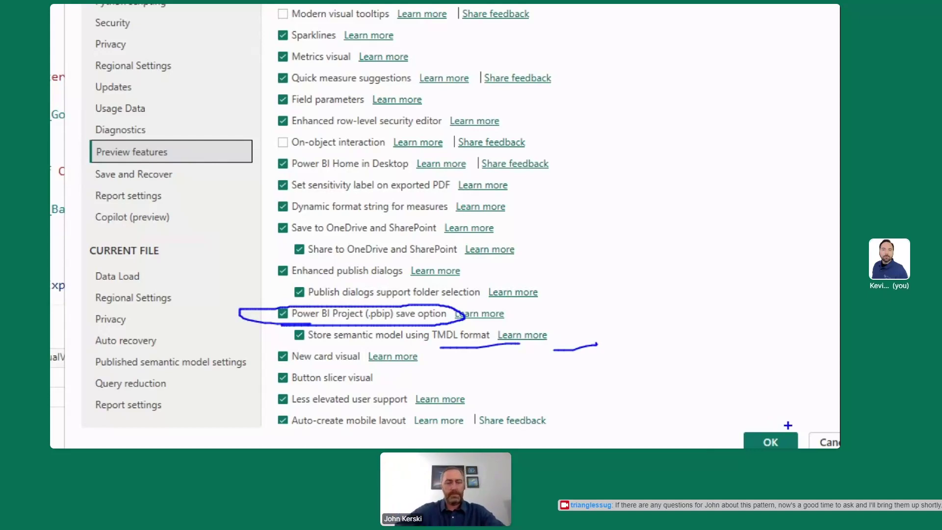
pyautogui.press('Escape')
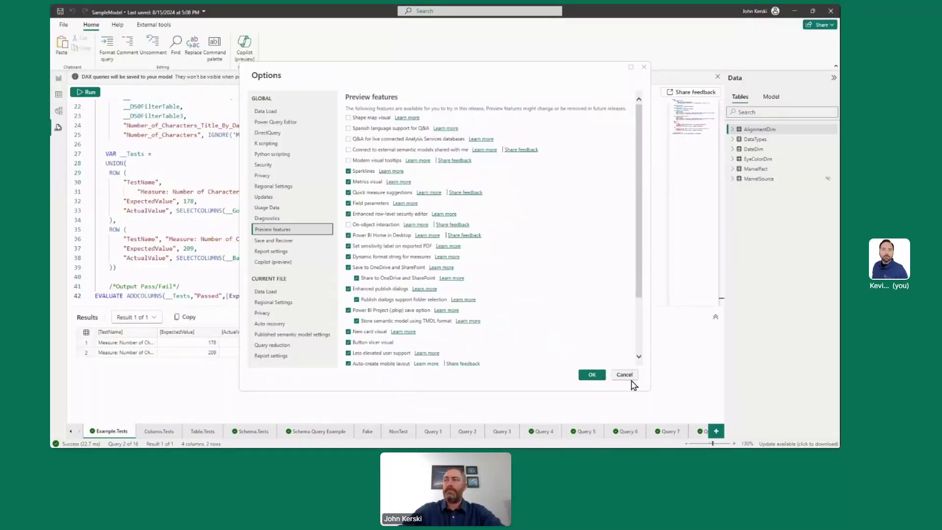
pyautogui.hotkey('alt', 'Tab')
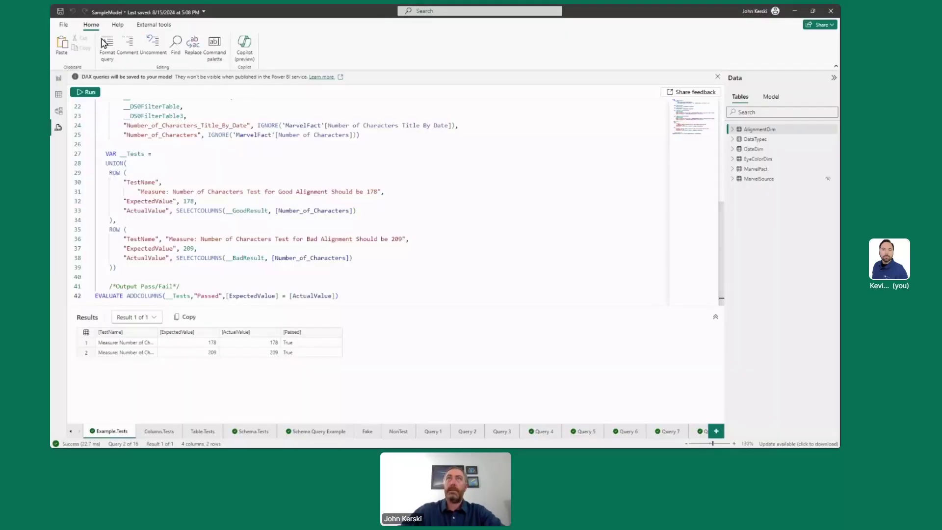
# Look up the .pbip file type among the formats offered for saving a copy of SampleModel
pyautogui.click(62, 24)
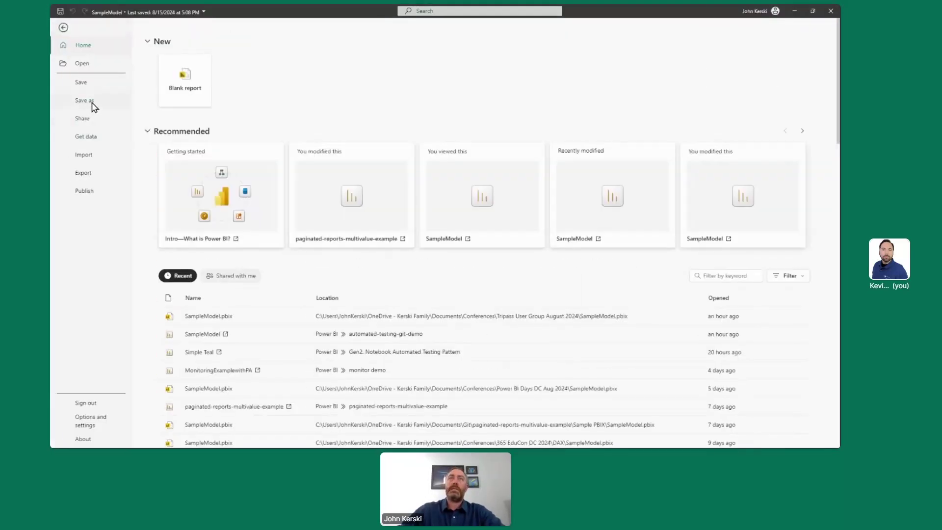
pyautogui.click(92, 106)
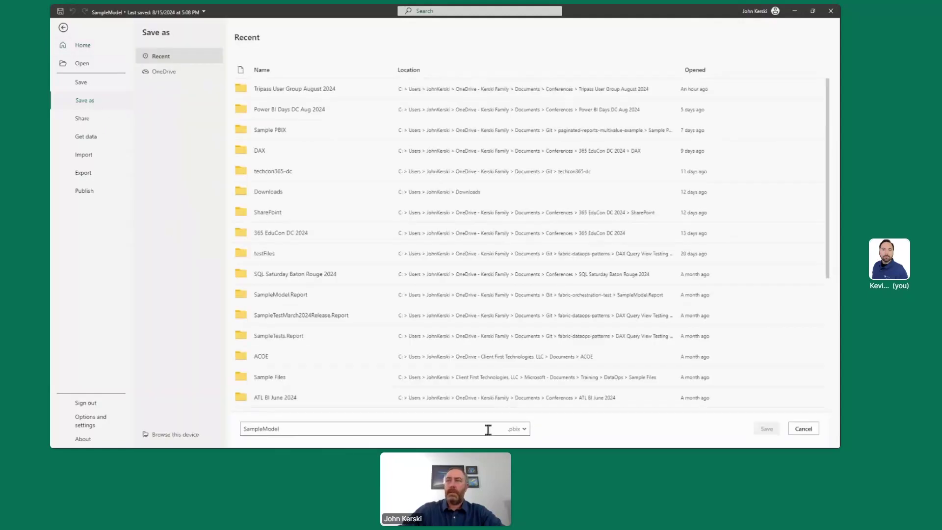
pyautogui.click(525, 430)
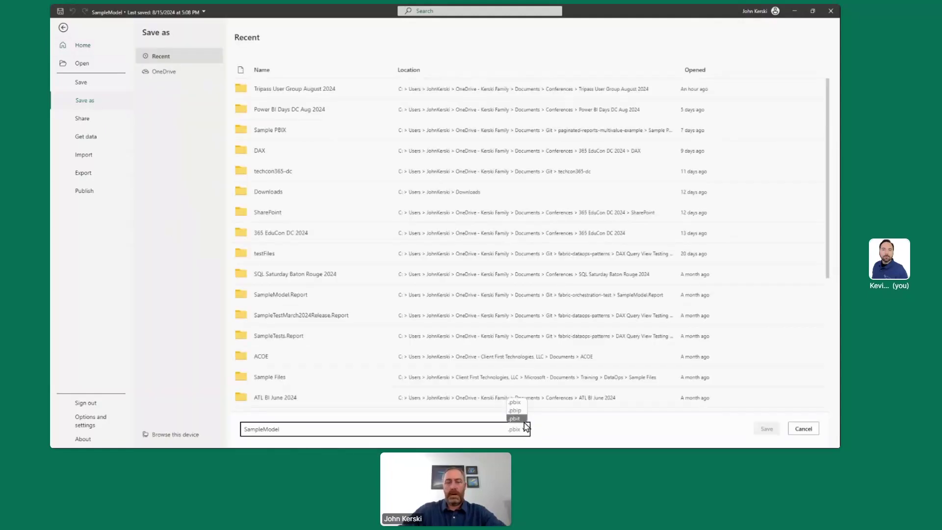
pyautogui.moveTo(507, 409)
pyautogui.mouseDown()
pyautogui.moveTo(516, 413)
pyautogui.moveTo(525, 393)
pyautogui.moveTo(479, 390)
pyautogui.mouseUp()
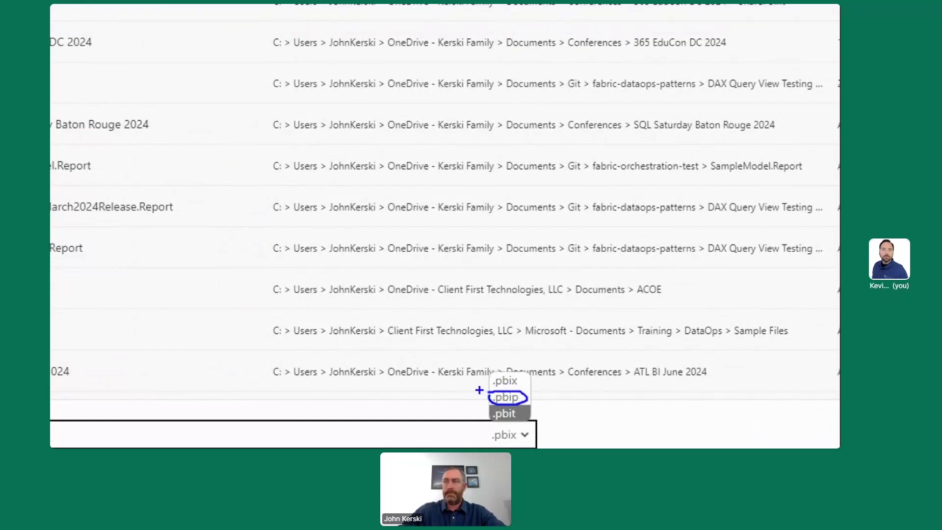
pyautogui.press('Escape')
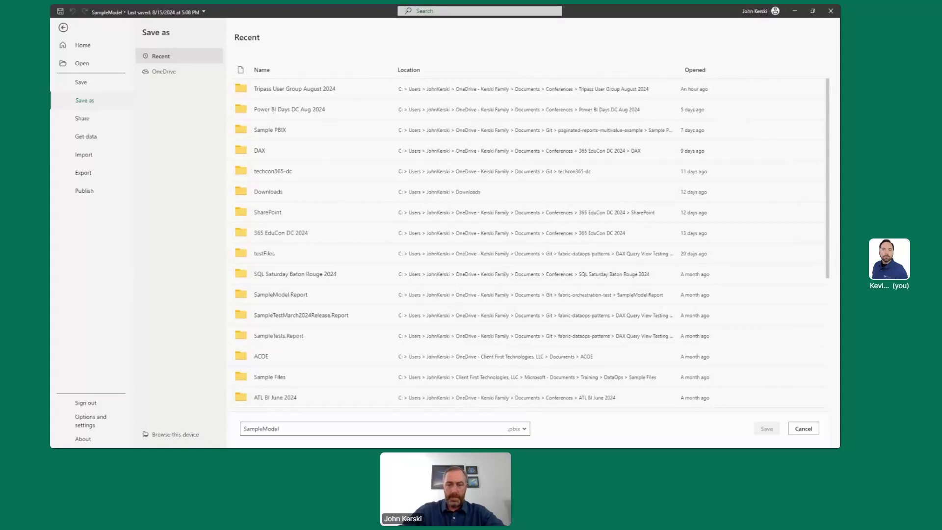
# Switch to File Explorer and examine SampleModel's Report and SemanticModel folders and its .pbip and .pbix files in Tripass User Group August 2024
pyautogui.press('super+d')
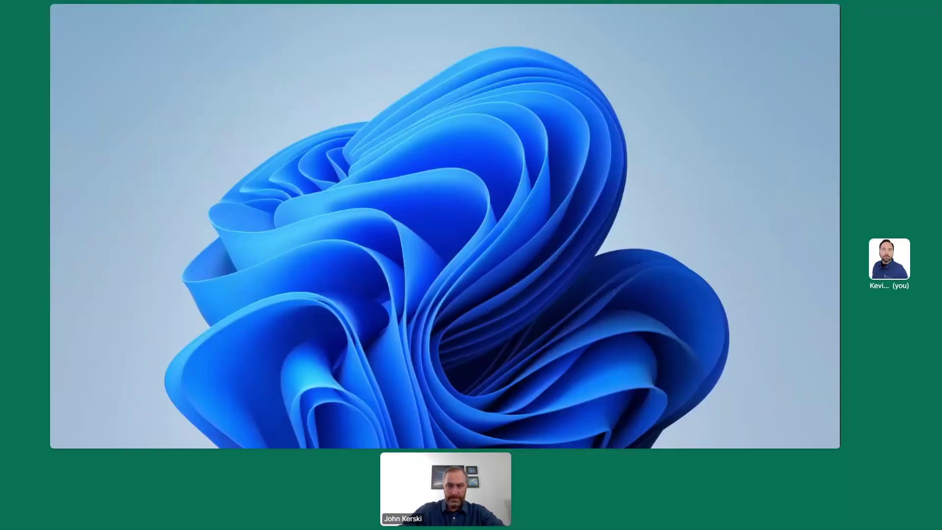
pyautogui.hotkey('alt', 'Tab')
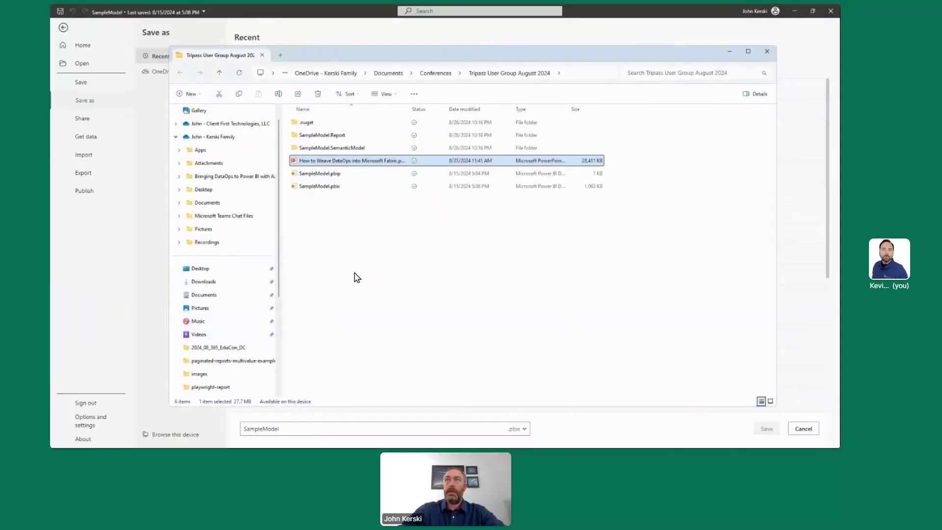
pyautogui.click(393, 209)
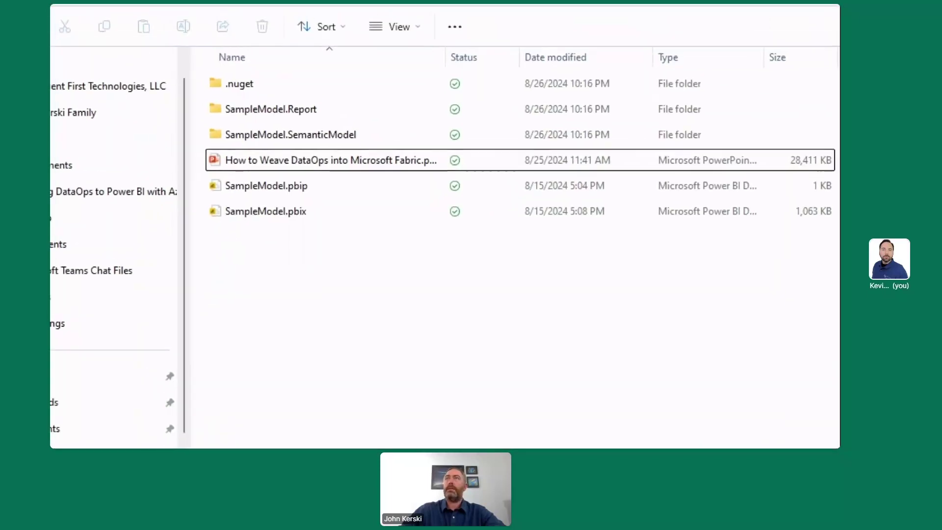
pyautogui.moveTo(214, 124)
pyautogui.mouseDown()
pyautogui.moveTo(181, 130)
pyautogui.moveTo(179, 154)
pyautogui.moveTo(168, 158)
pyautogui.mouseUp()
pyautogui.moveTo(211, 201); pyautogui.dragTo(179, 210)
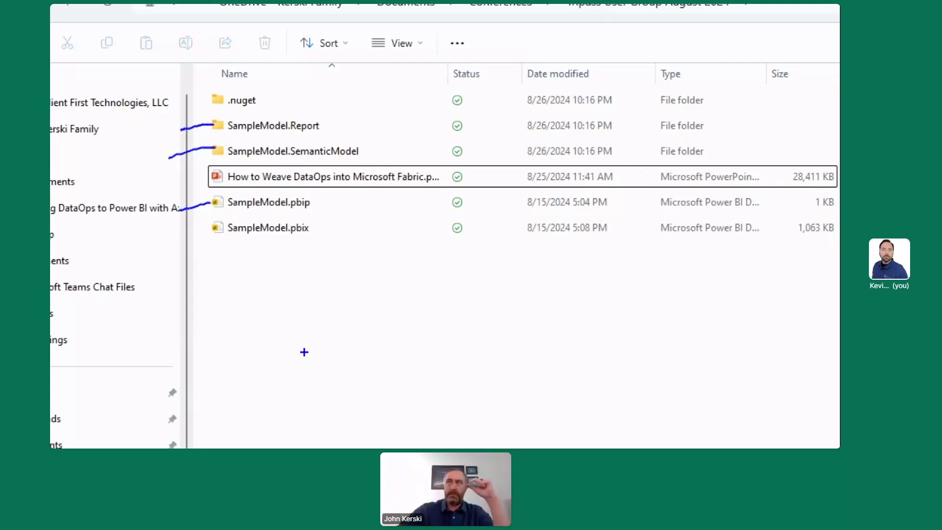
pyautogui.moveTo(277, 240)
pyautogui.mouseDown()
pyautogui.moveTo(309, 241)
pyautogui.moveTo(317, 228)
pyautogui.moveTo(298, 217)
pyautogui.moveTo(283, 240)
pyautogui.mouseUp()
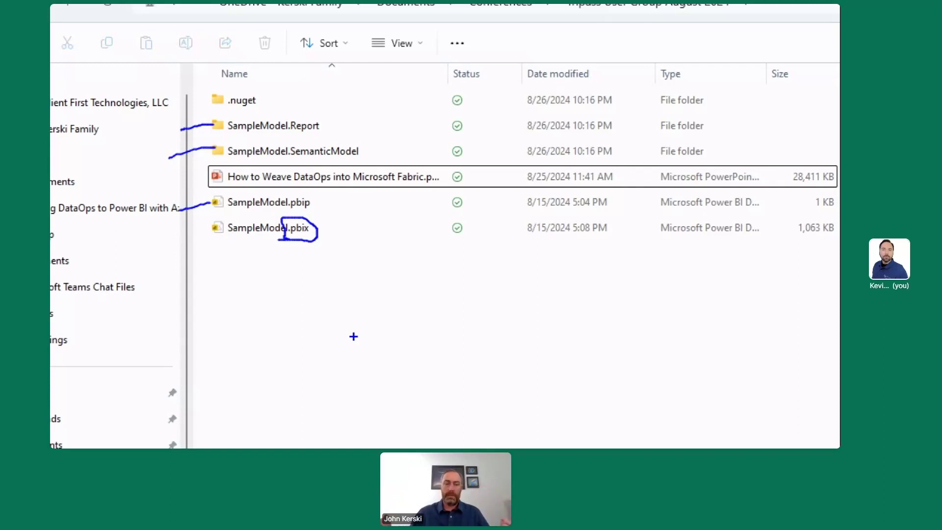
pyautogui.press('Escape')
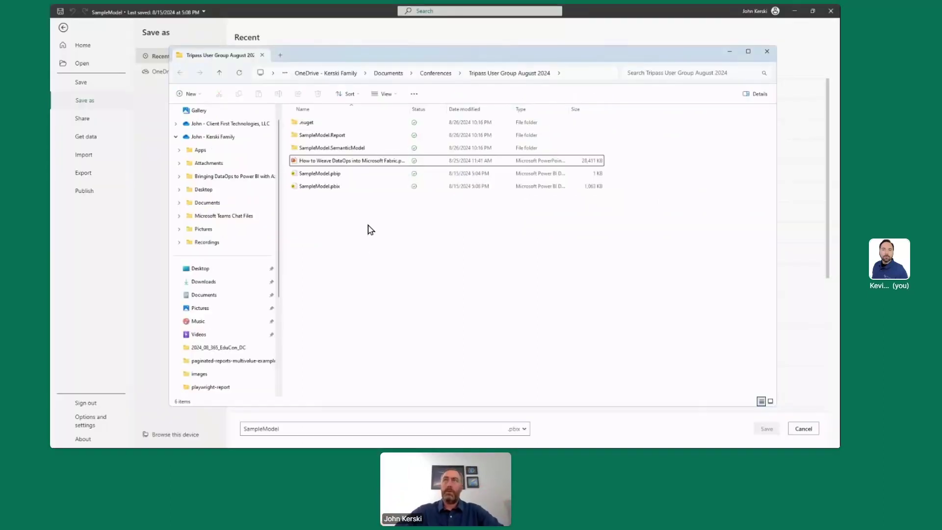
# Open the DAXQueries folder inside SampleModel.SemanticModel to view the saved DAX query files
pyautogui.click(336, 151)
pyautogui.doubleClick(337, 148)
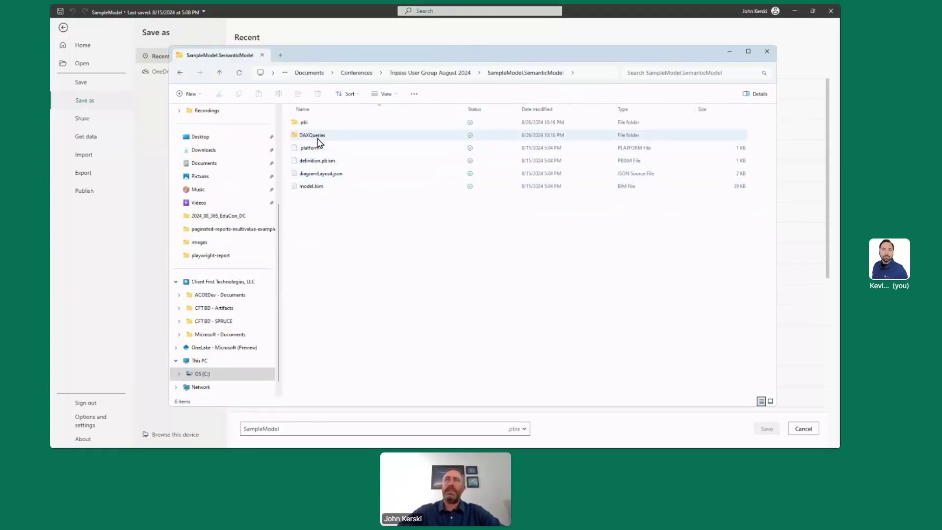
pyautogui.doubleClick(316, 138)
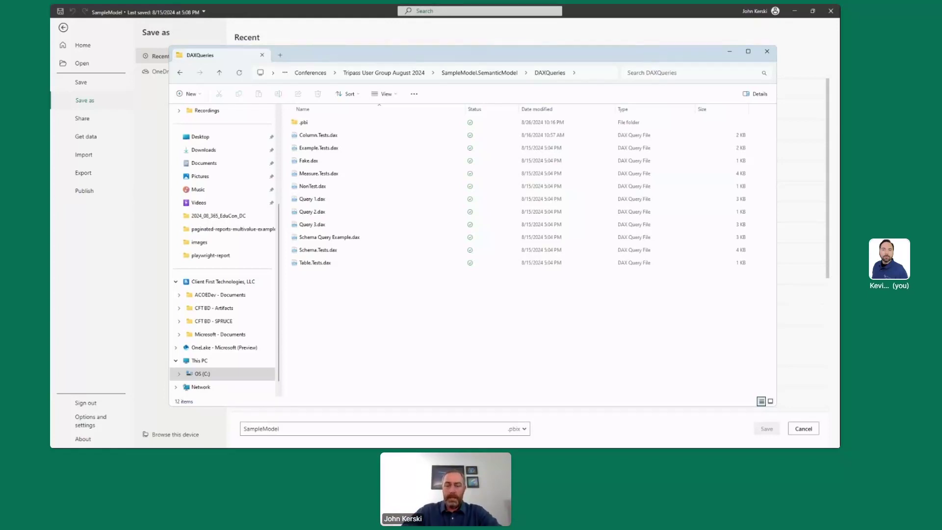
# Switch to the PowerPoint slide show and review the DAX Query View Testing Pattern prerequisites up close
pyautogui.hotkey('alt', 'Tab')
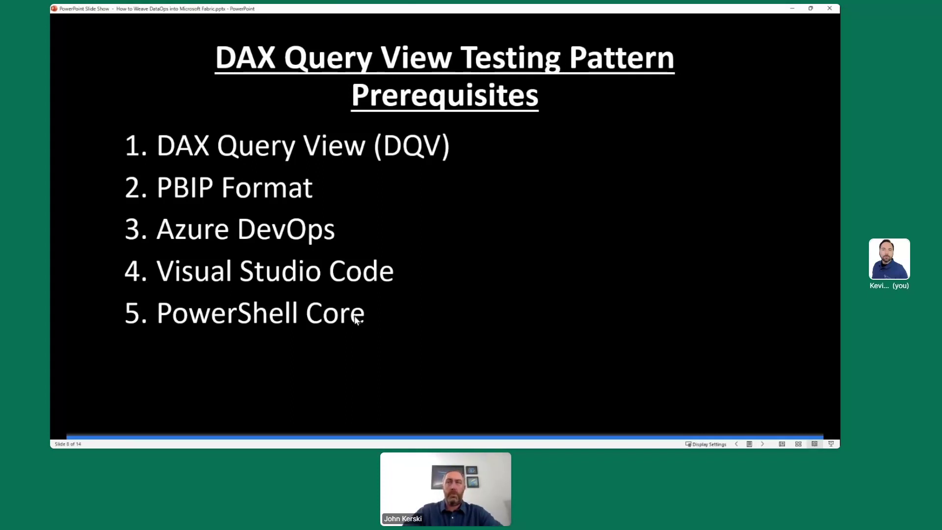
pyautogui.hotkey('ctrl', '1')
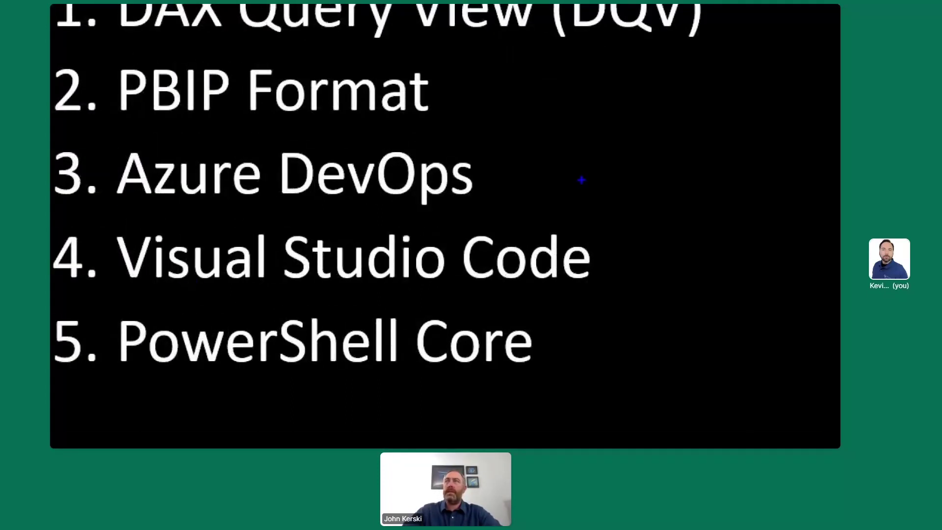
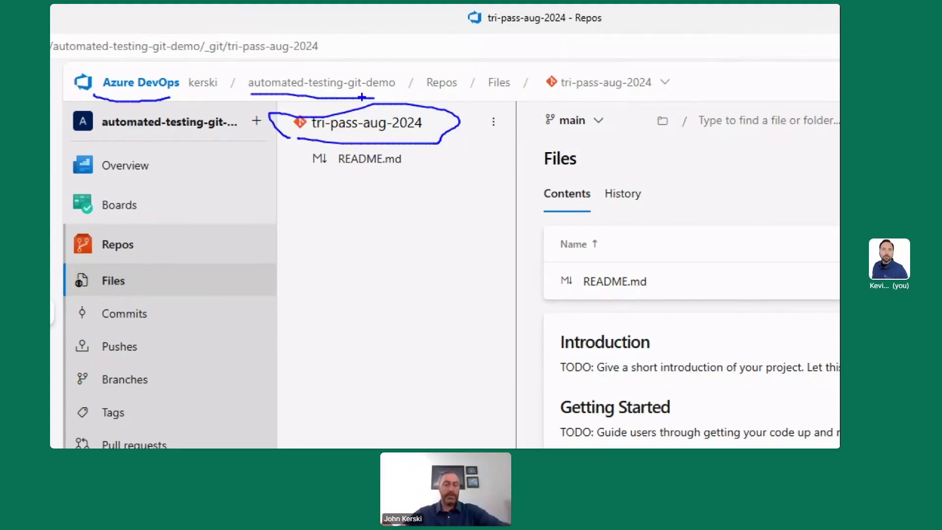
# Open the clone options for the tri-pass-aug-2024 repository in Azure DevOps
pyautogui.press('Escape')
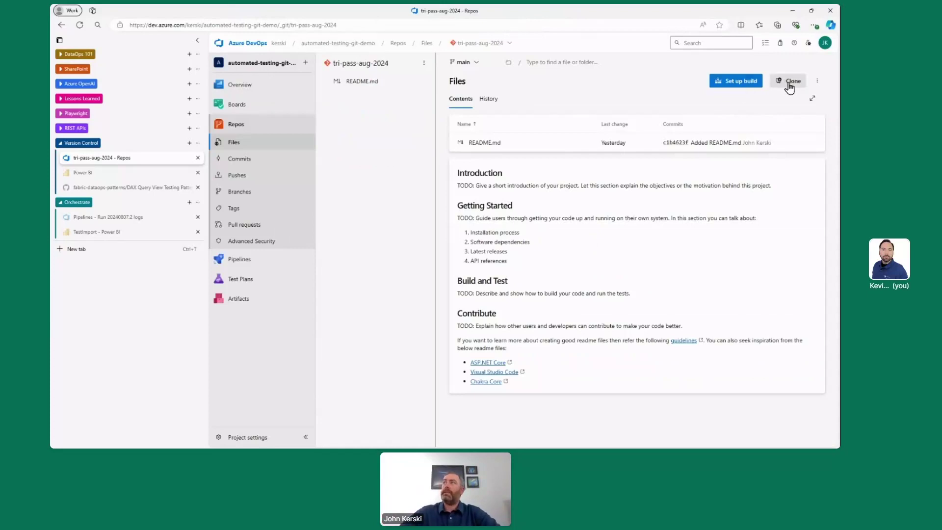
pyautogui.hotkey('ctrl', '1')
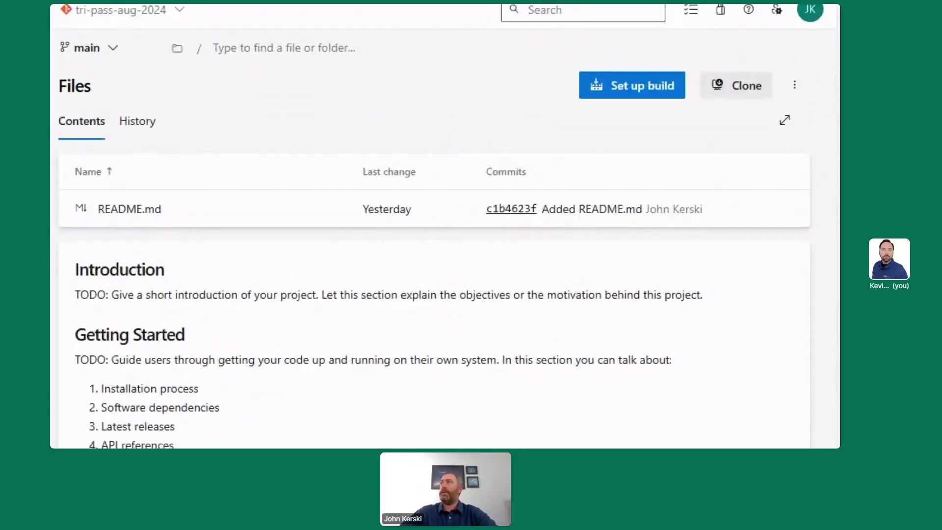
pyautogui.moveTo(701, 102)
pyautogui.mouseDown()
pyautogui.moveTo(720, 67)
pyautogui.moveTo(698, 90)
pyautogui.mouseUp()
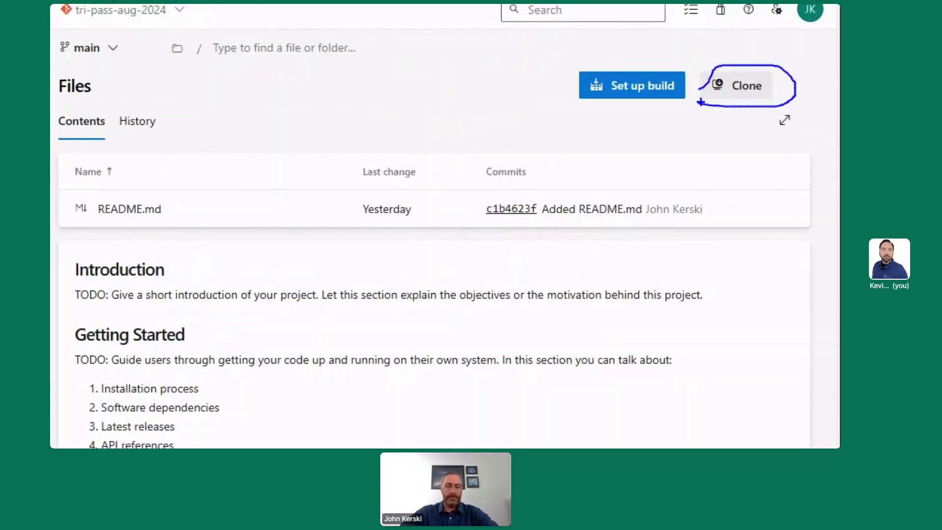
pyautogui.press('Escape')
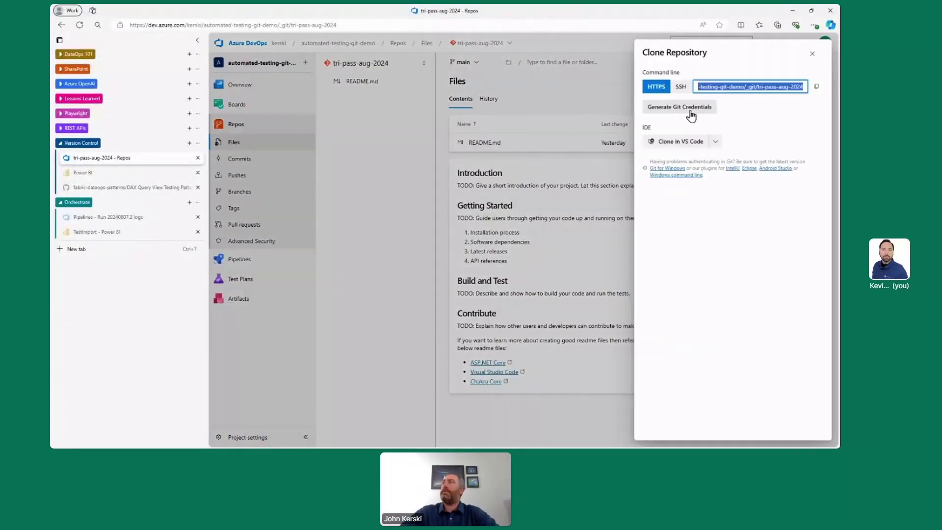
# Start cloning the repository in VS Code and allow the site to open Visual Studio Code
pyautogui.click(679, 143)
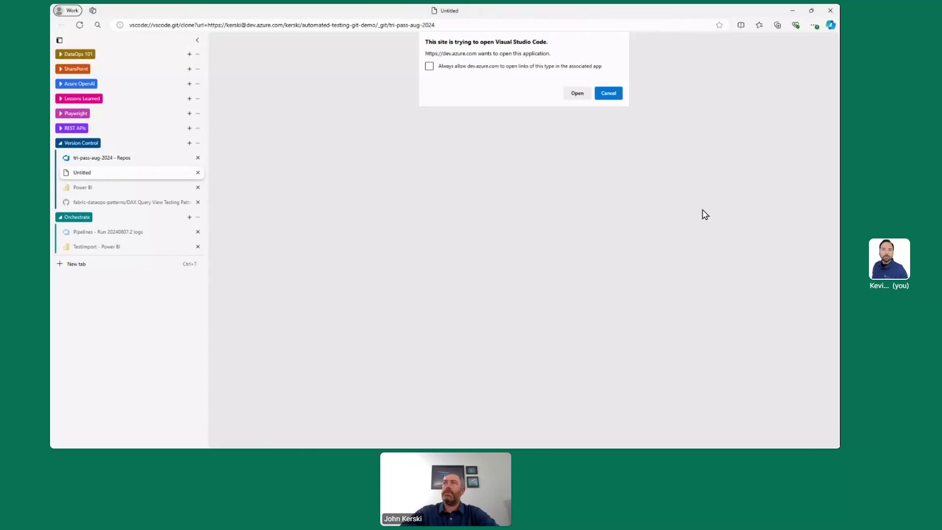
pyautogui.hotkey('ctrl', '1')
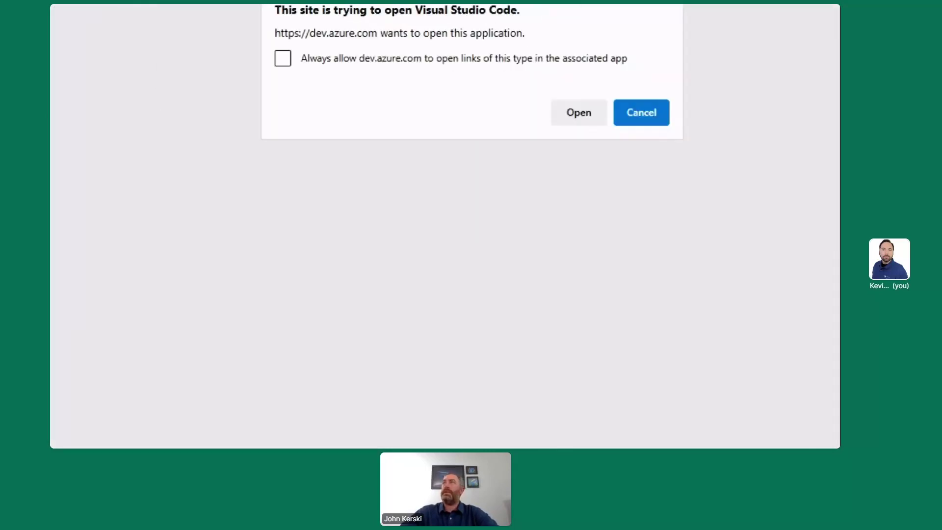
pyautogui.moveTo(478, 68); pyautogui.dragTo(492, 77)
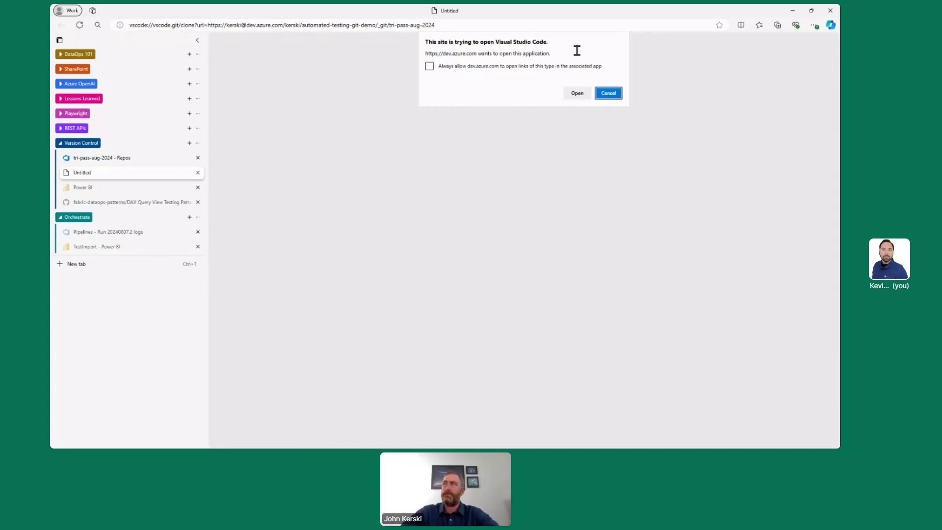
pyautogui.click(578, 93)
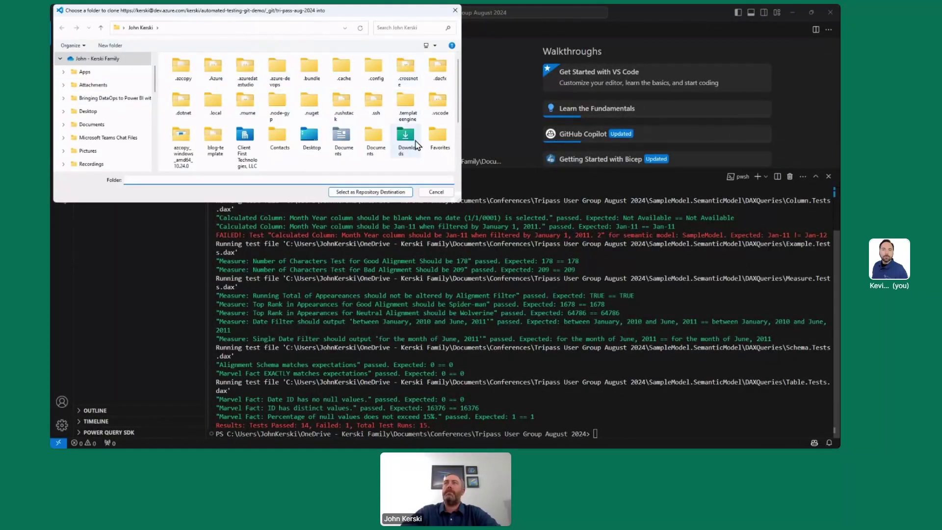
# Choose the Git folder inside Documents as the destination for the cloned repository
pyautogui.doubleClick(338, 141)
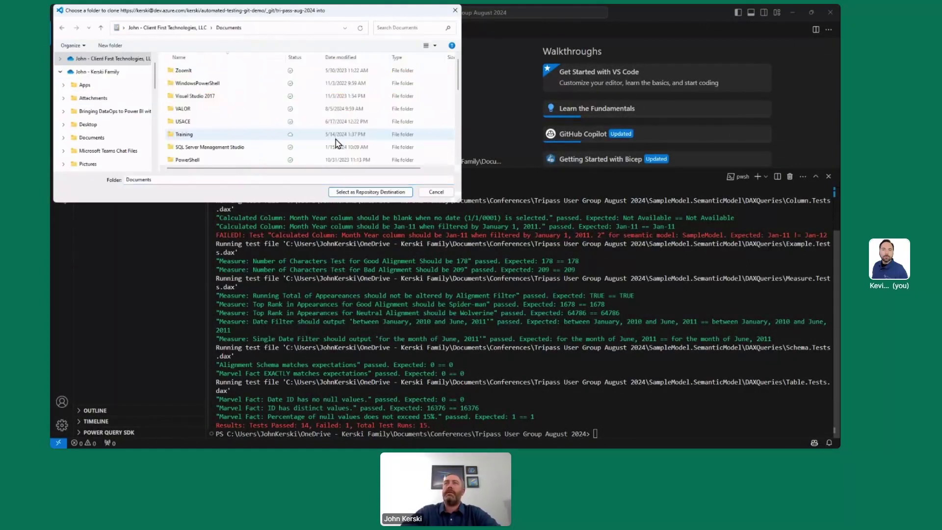
pyautogui.scroll(-5, 250, 120)
pyautogui.doubleClick(211, 137)
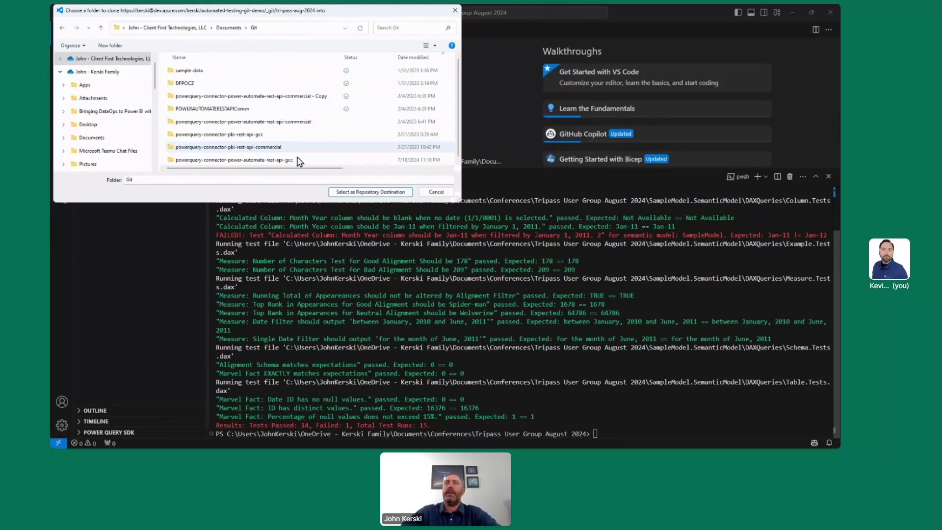
pyautogui.click(348, 192)
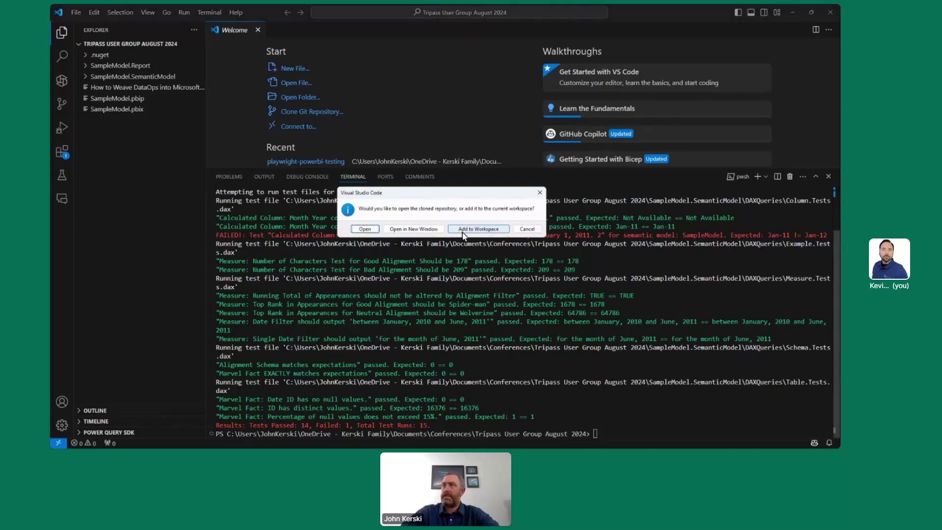
# Open the cloned tri-pass-aug-2024 repository in a new VS Code window and maximize it
pyautogui.click(407, 227)
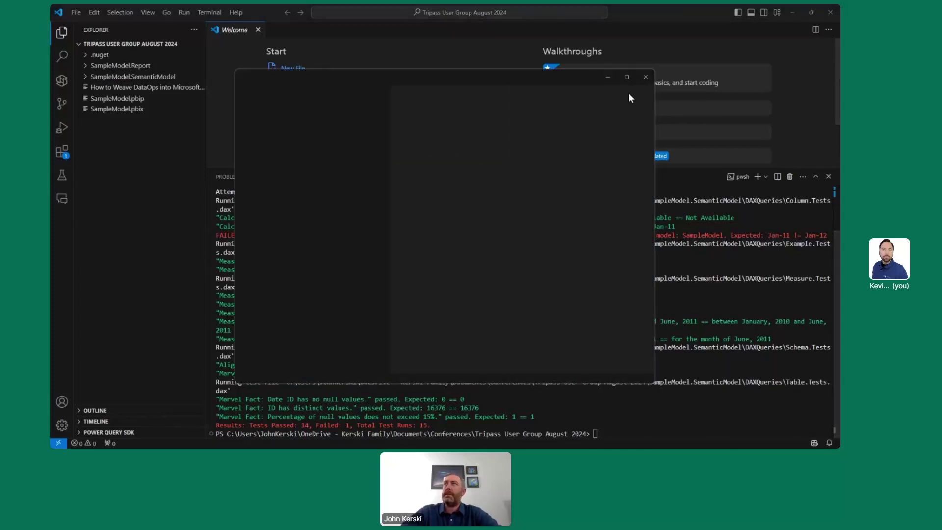
pyautogui.click(626, 77)
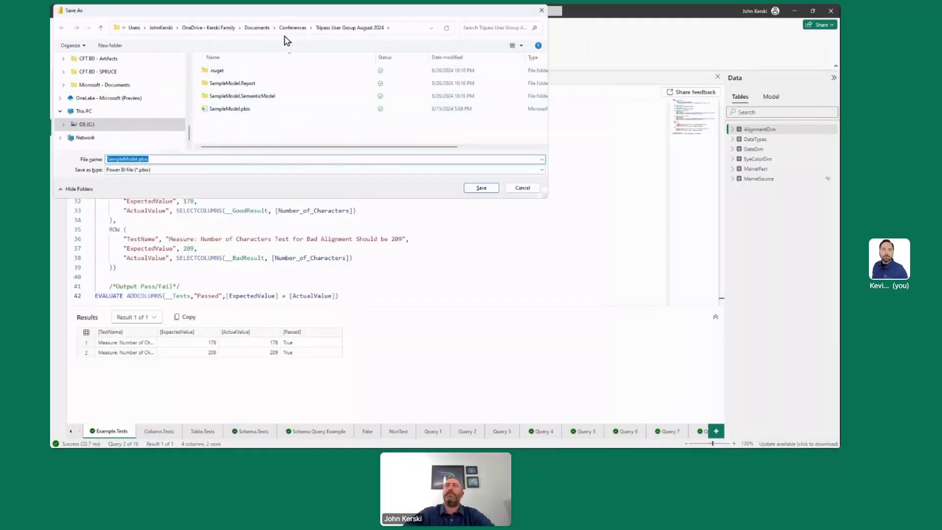
# Try to find the cloned repository folder by browsing to Git inside Documents in Power BI Desktop's Save As dialog
pyautogui.scroll(5, 116, 74)
pyautogui.scroll(10, 115, 93)
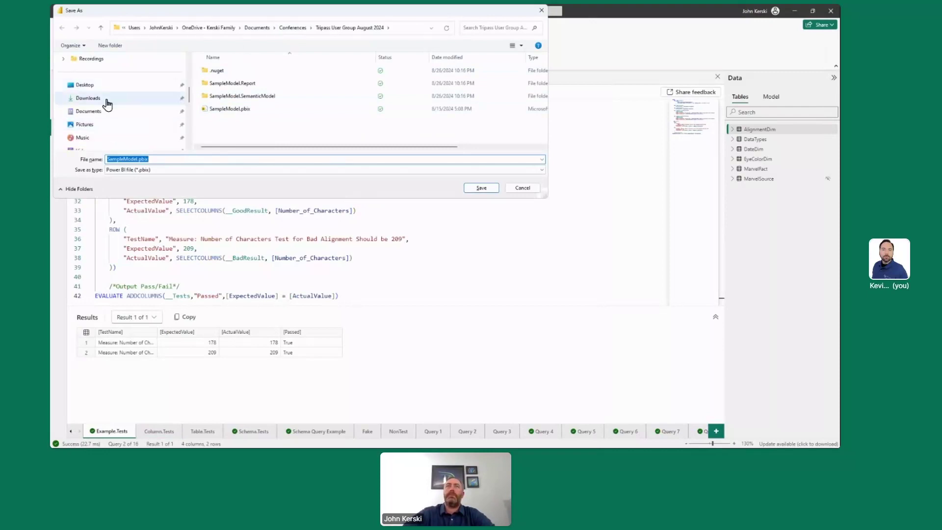
pyautogui.click(109, 104)
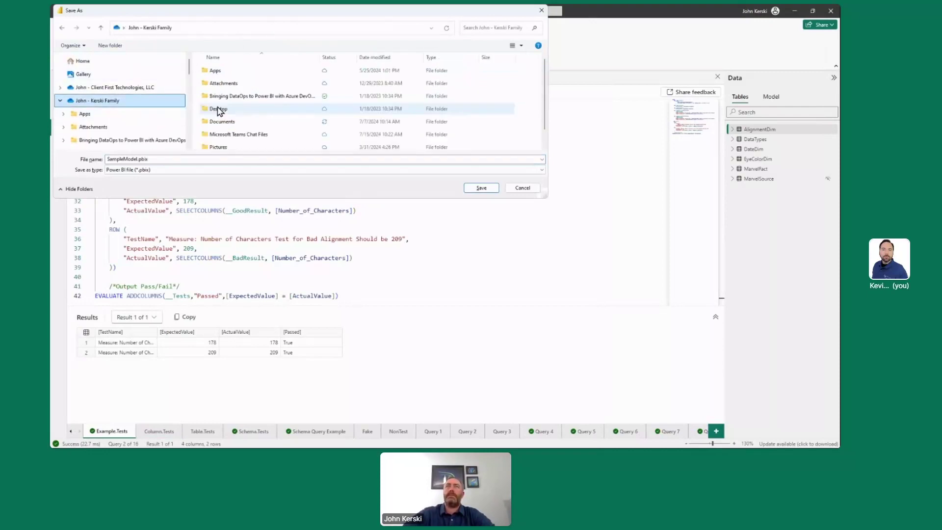
pyautogui.doubleClick(221, 120)
pyautogui.scroll(-2, 235, 113)
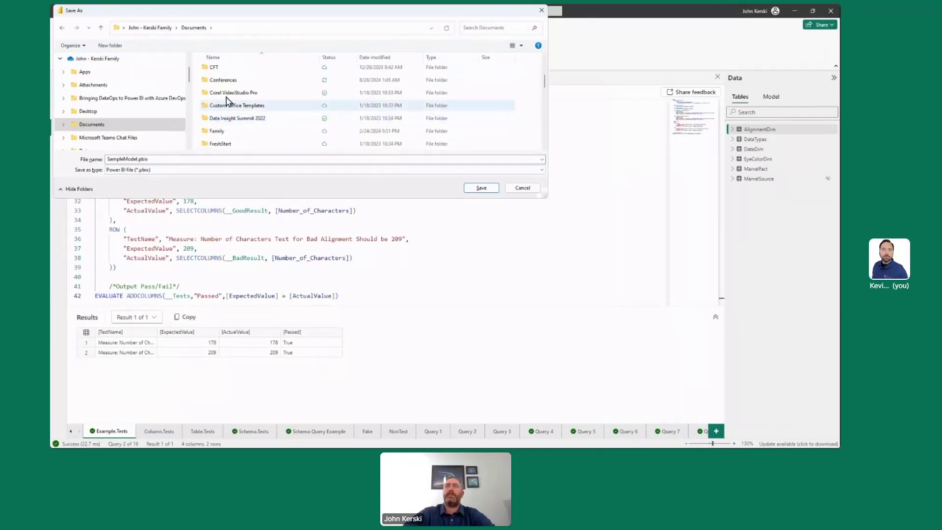
pyautogui.click(226, 120)
pyautogui.doubleClick(227, 121)
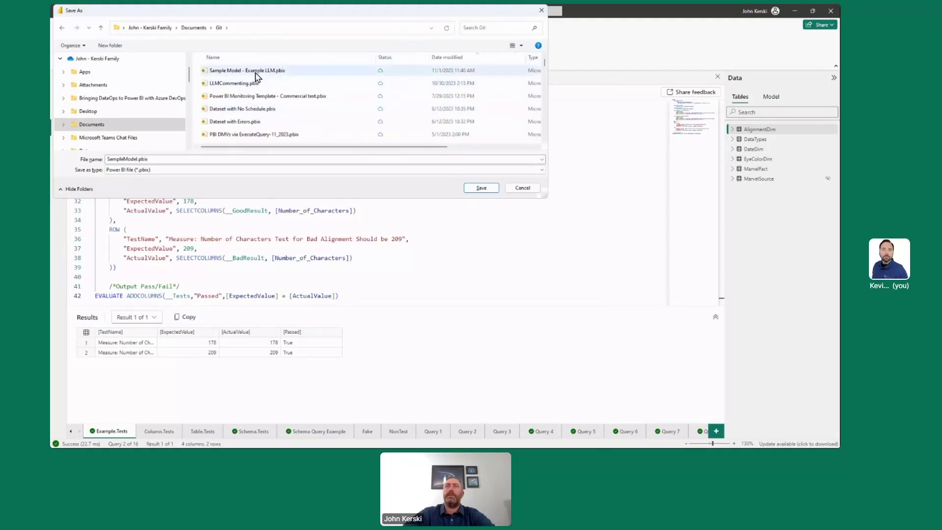
pyautogui.scroll(-1, 391, 92)
pyautogui.scroll(1, 391, 92)
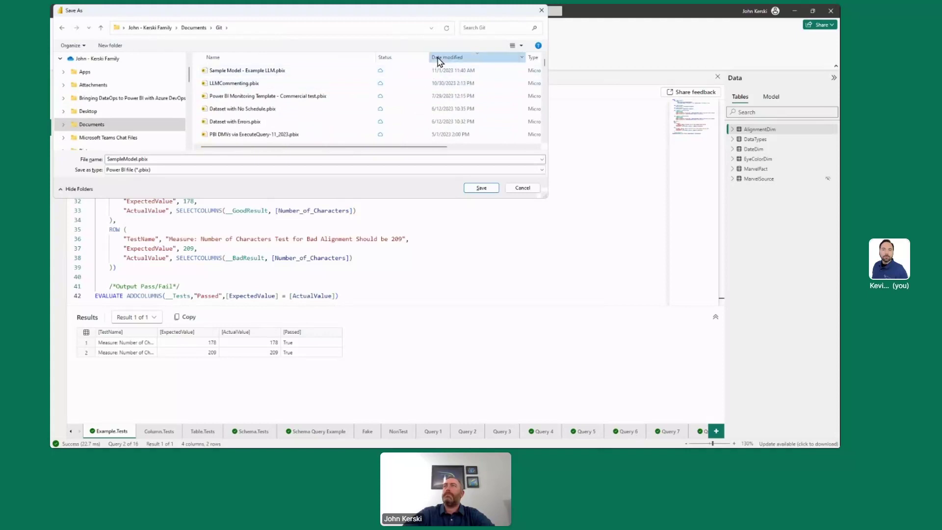
pyautogui.scroll(-2, 437, 59)
pyautogui.scroll(2, 305, 90)
pyautogui.scroll(-2, 301, 90)
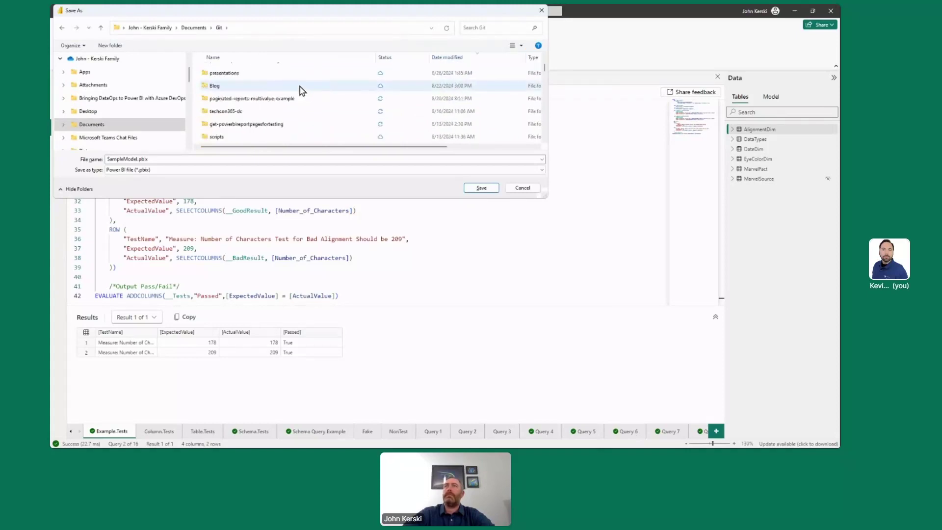
pyautogui.scroll(2, 299, 87)
pyautogui.scroll(-2, 305, 93)
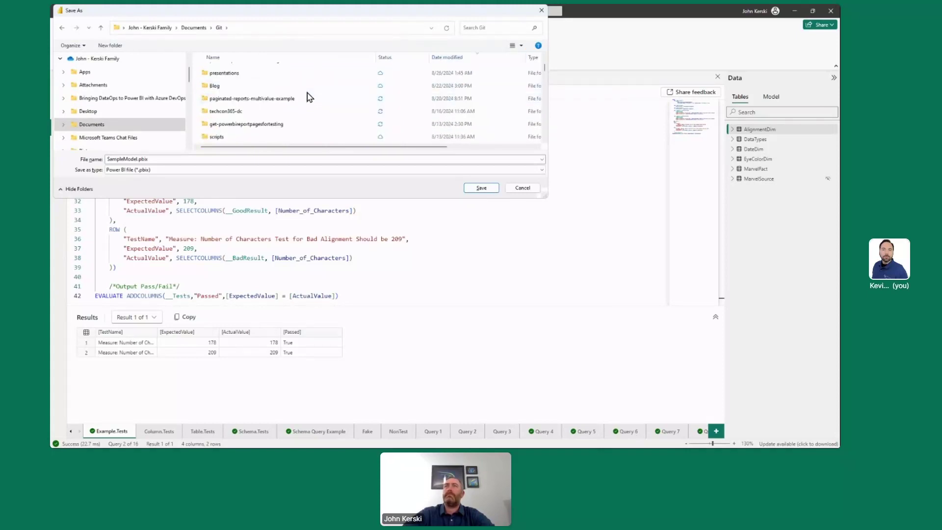
pyautogui.scroll(-4, 306, 96)
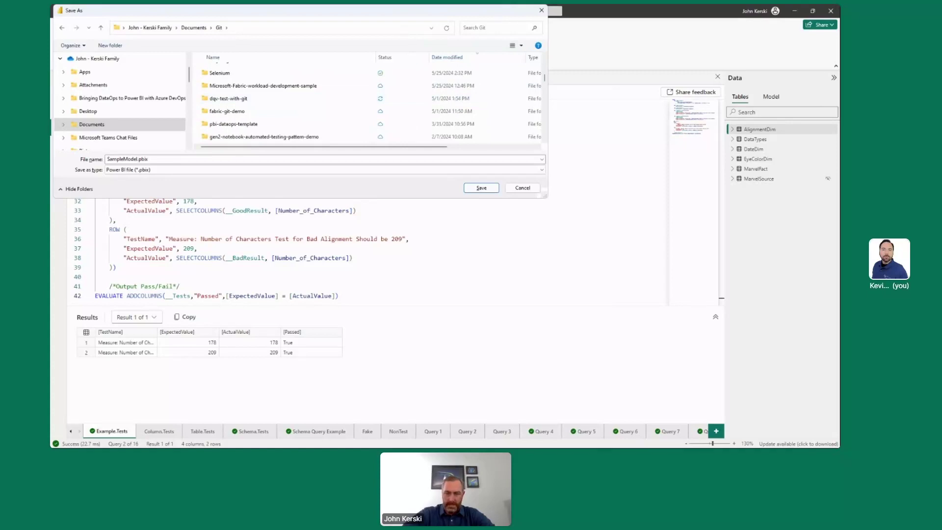
# Get the cloned repository's folder path through VS Code and point Power BI Desktop's Save As dialog to that tri-pass-aug-2024 folder
pyautogui.press('Return')
pyautogui.hotkey('alt', 'Tab')
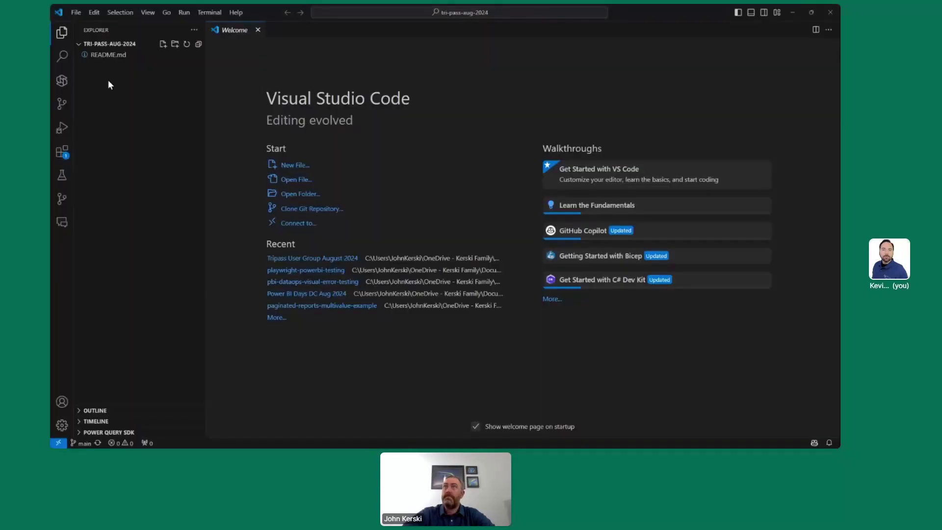
pyautogui.rightClick(105, 55)
pyautogui.click(142, 100)
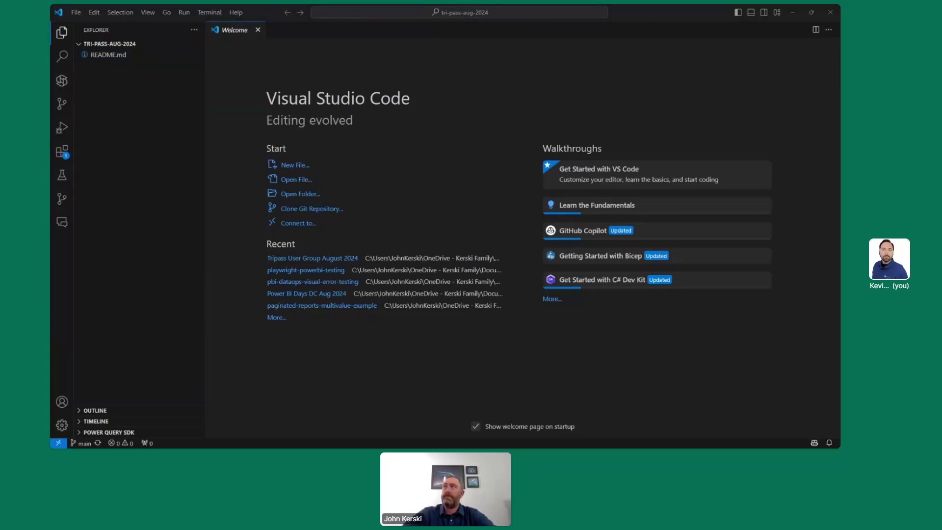
pyautogui.click(796, 14)
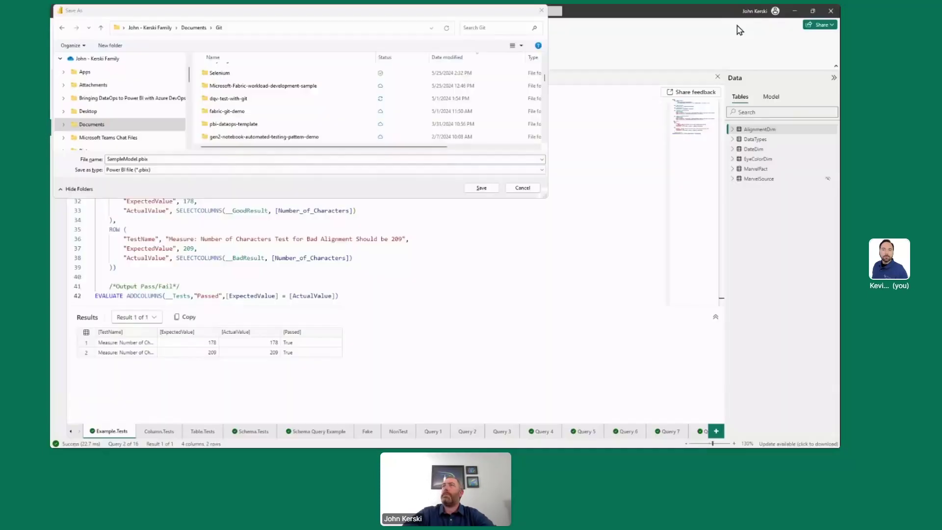
pyautogui.click(294, 28)
pyautogui.write('C:\\Users\\JohnKerski\\OneDrive - Client First Technologies, LLC\\Documents\\Git\\tri-pass-aug-2024')
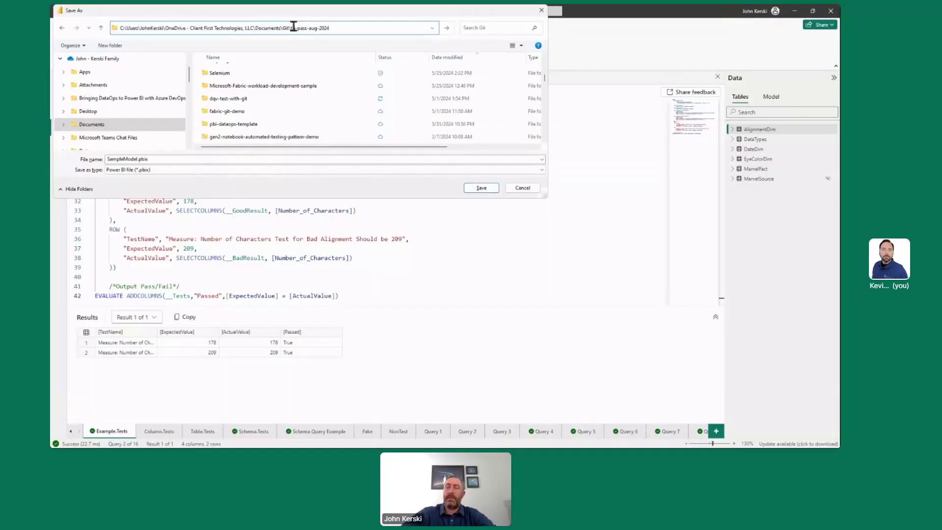
pyautogui.press('Return')
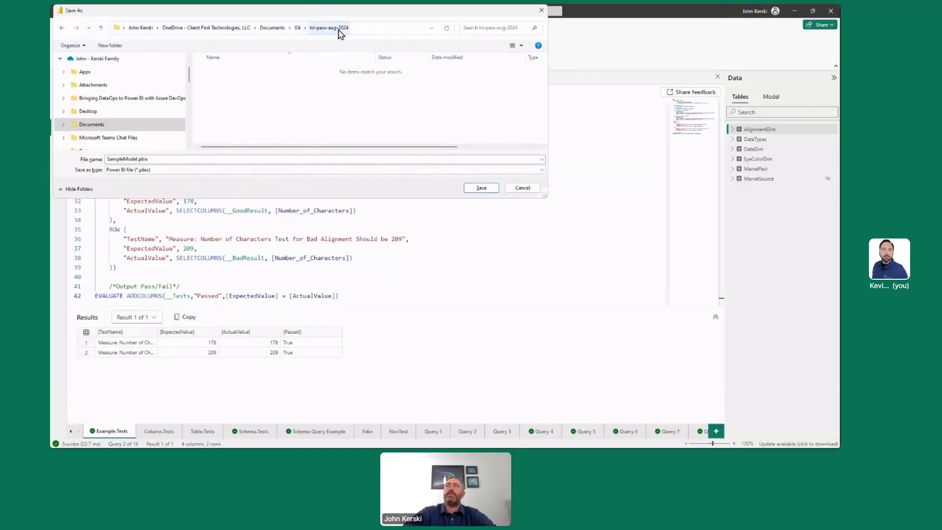
# Save the report as SampleModel.pbip in the Power BI project files format
pyautogui.click(291, 171)
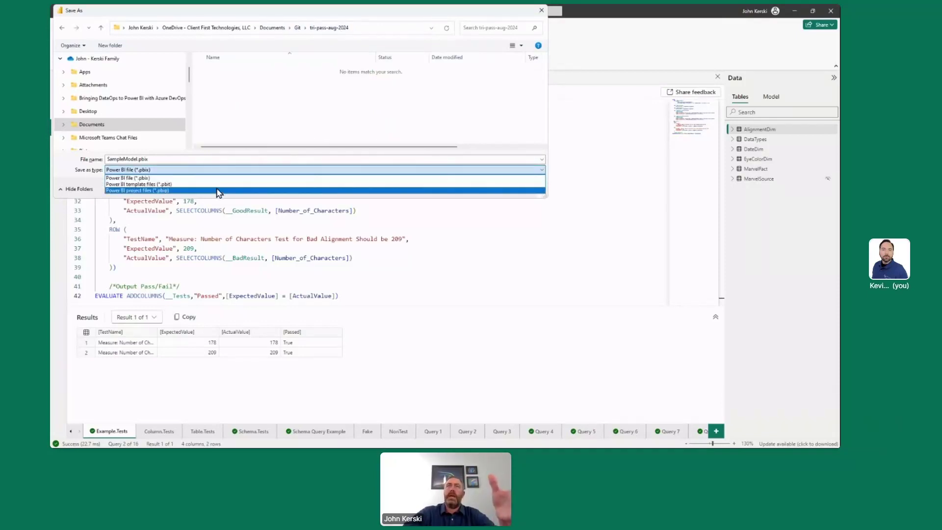
pyautogui.click(236, 190)
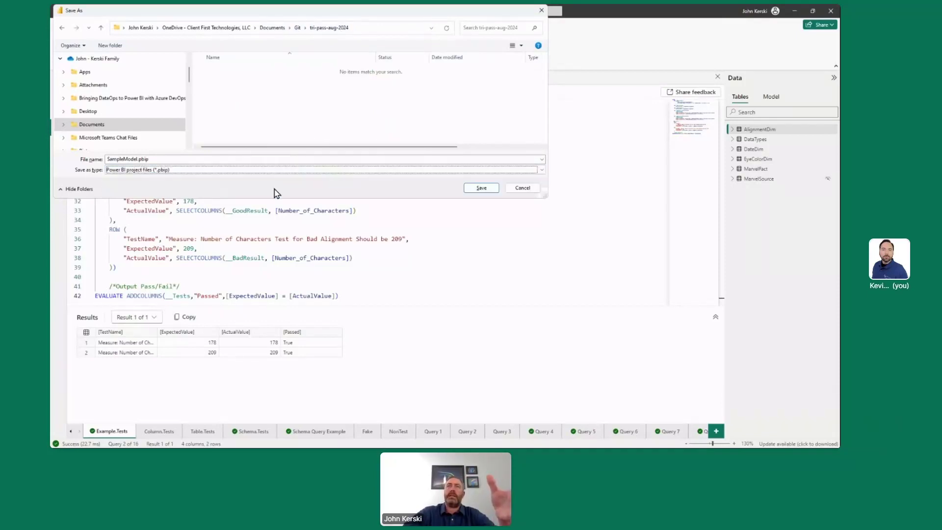
pyautogui.click(481, 189)
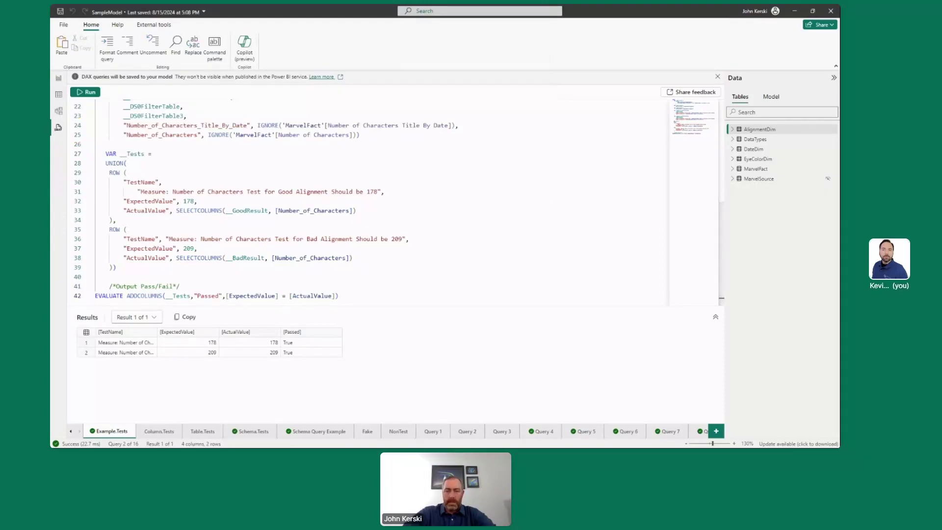
# Switch to the tri-pass-aug-2024 window in VS Code and expand the SampleModel.SemanticModel and SampleModel.Report folders to examine their files
pyautogui.hotkey('alt', 'Tab')
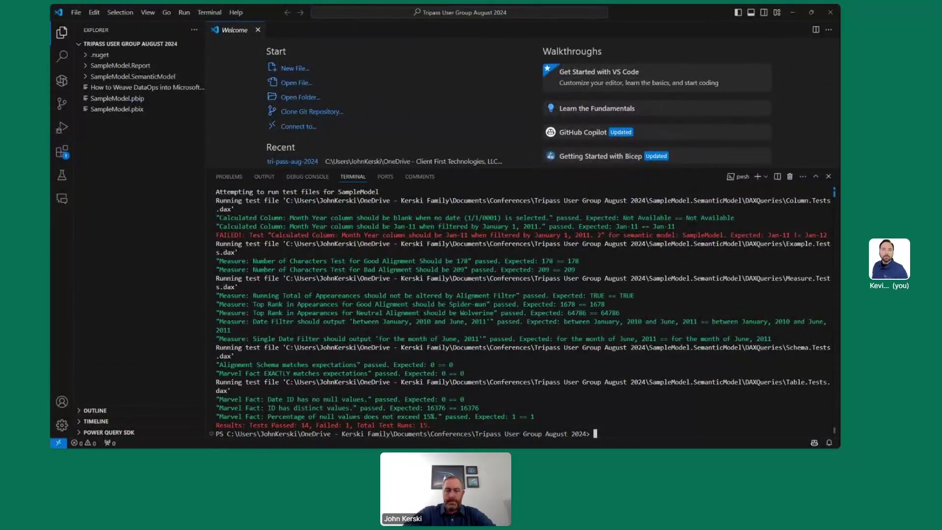
pyautogui.hotkey('alt', 'Tab')
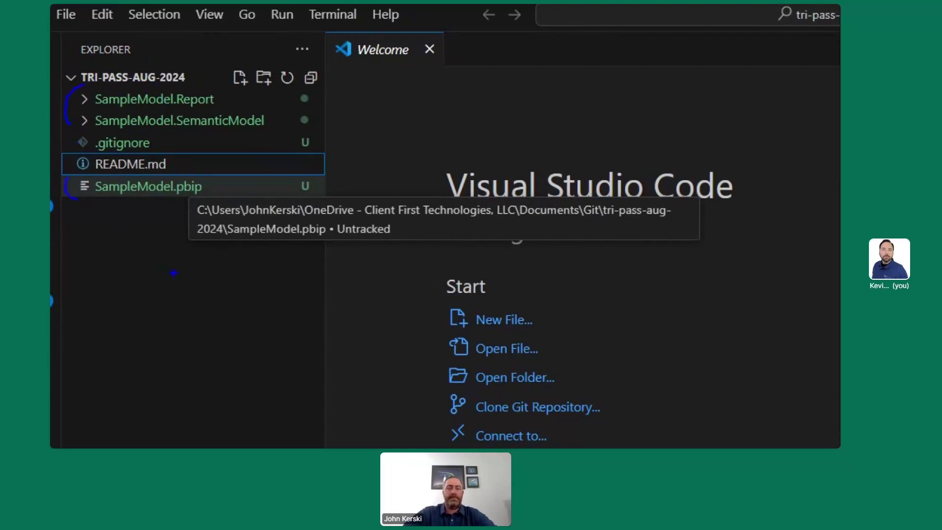
pyautogui.click(88, 66)
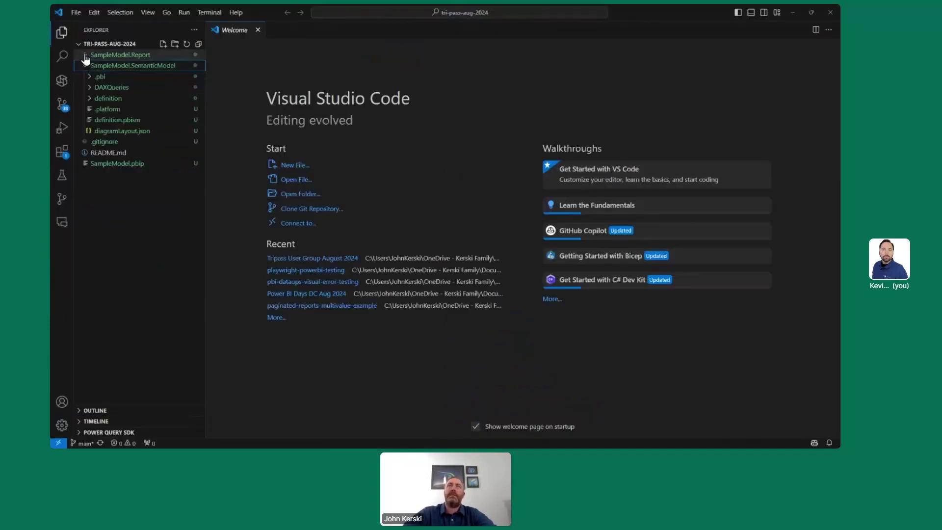
pyautogui.click(85, 55)
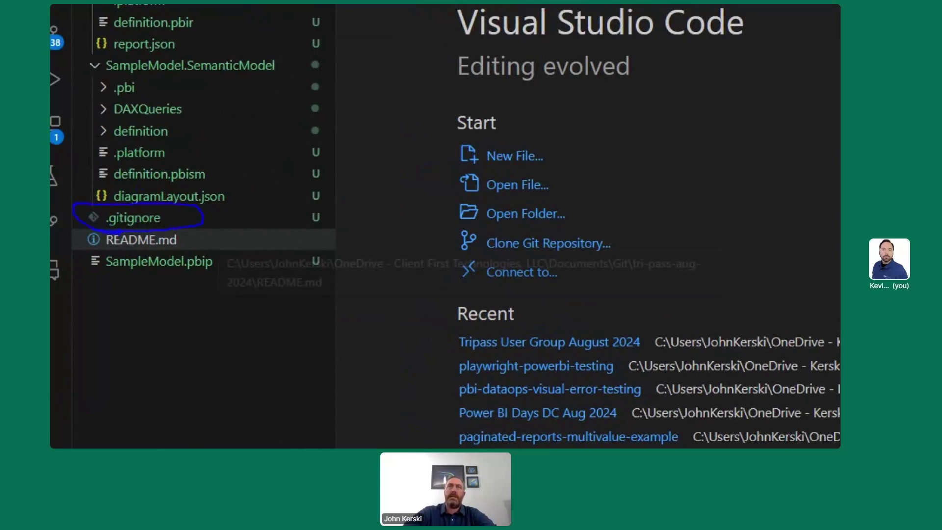
# Open the .gitignore file and examine the entries excluding localSettings.json and cache.abf
pyautogui.click(132, 218)
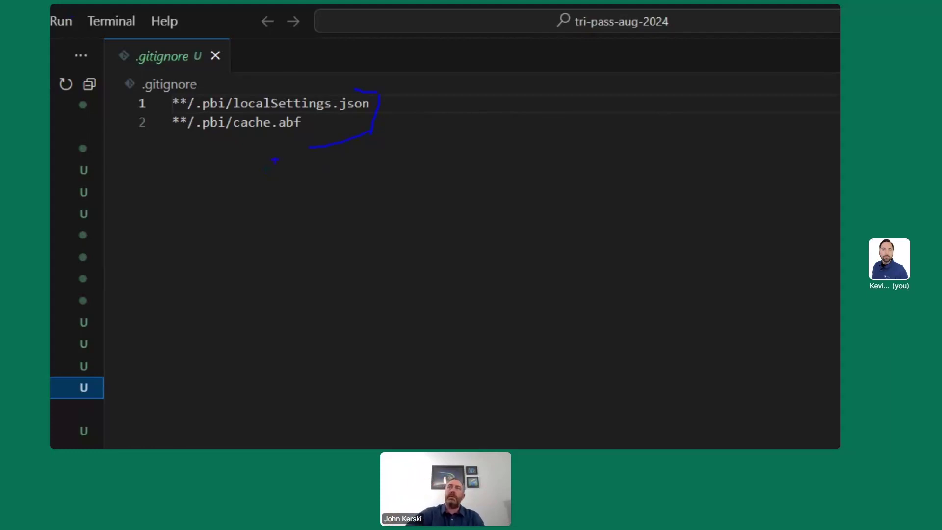
pyautogui.moveTo(272, 106); pyautogui.dragTo(175, 107)
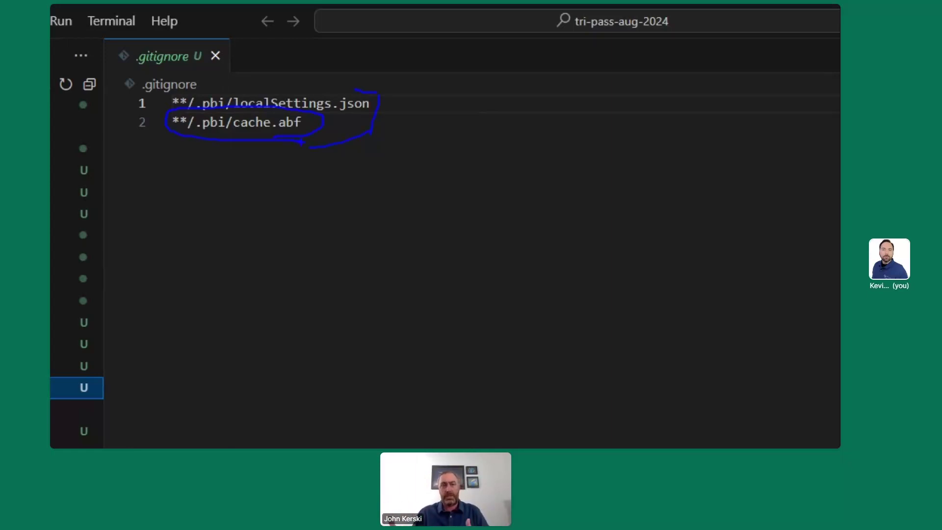
pyautogui.press('Escape')
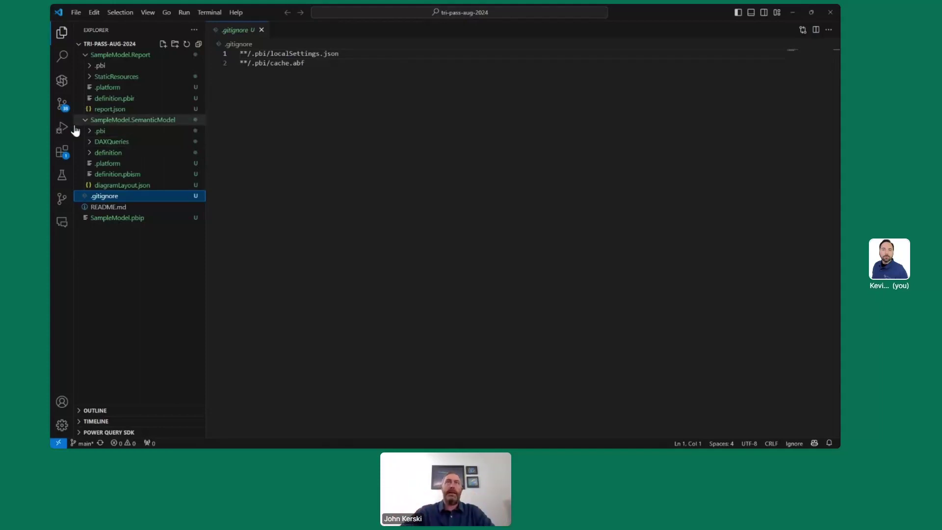
# Commit all the changes with the message "Initial" and sync them to the remote repository
pyautogui.click(62, 104)
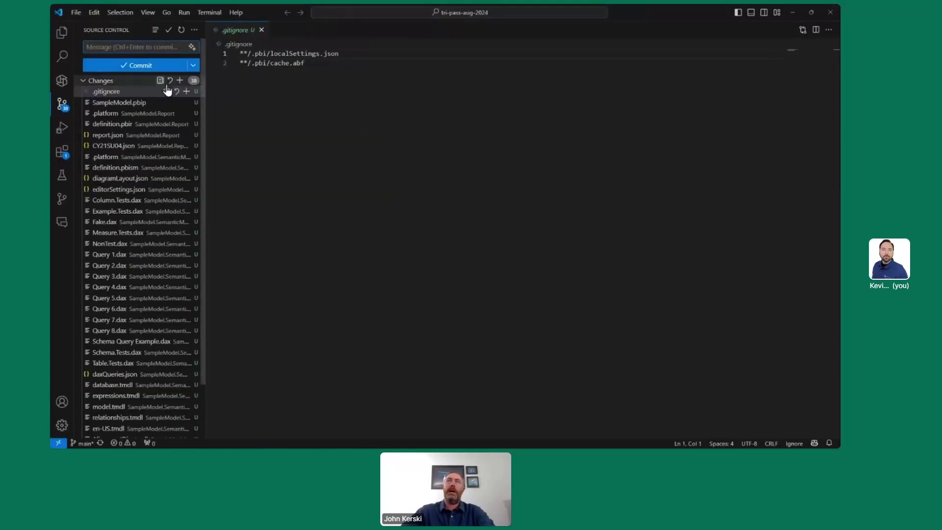
pyautogui.click(207, 12)
pyautogui.click(184, 12)
pyautogui.click(150, 46)
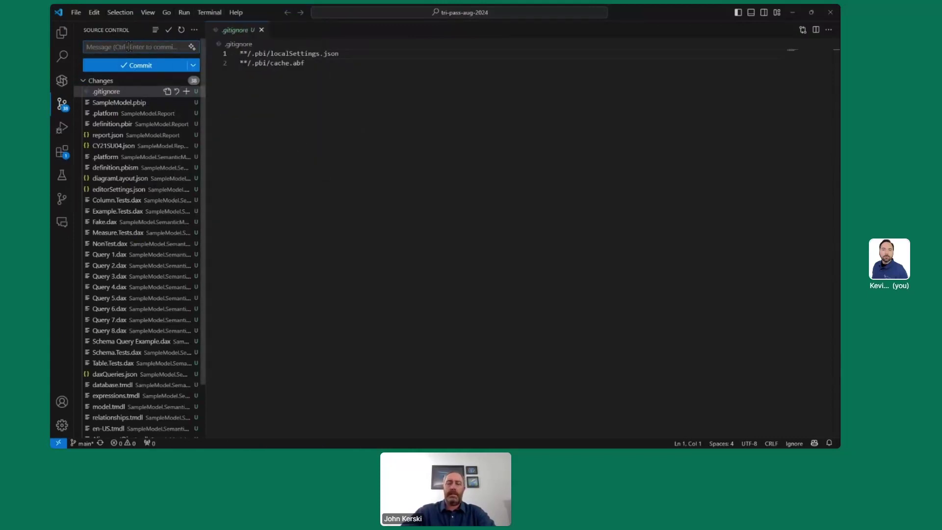
pyautogui.write('Initial')
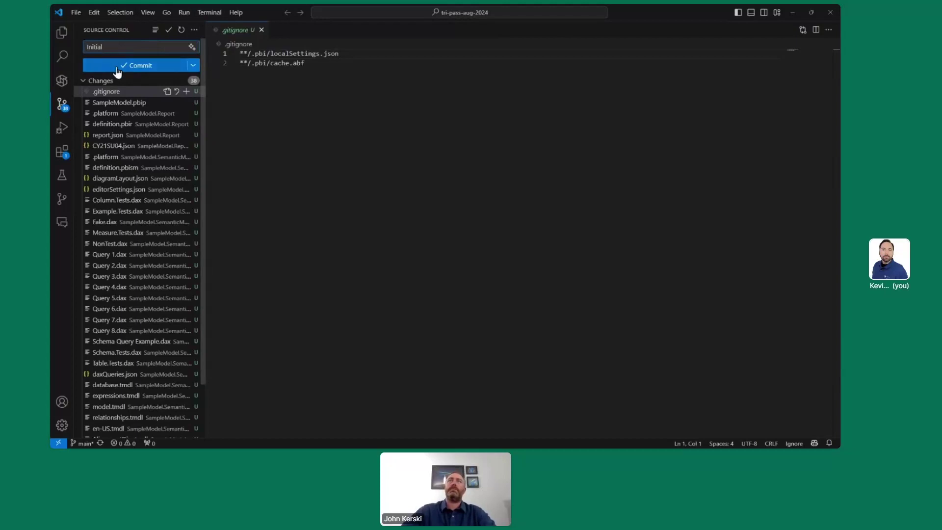
pyautogui.click(117, 66)
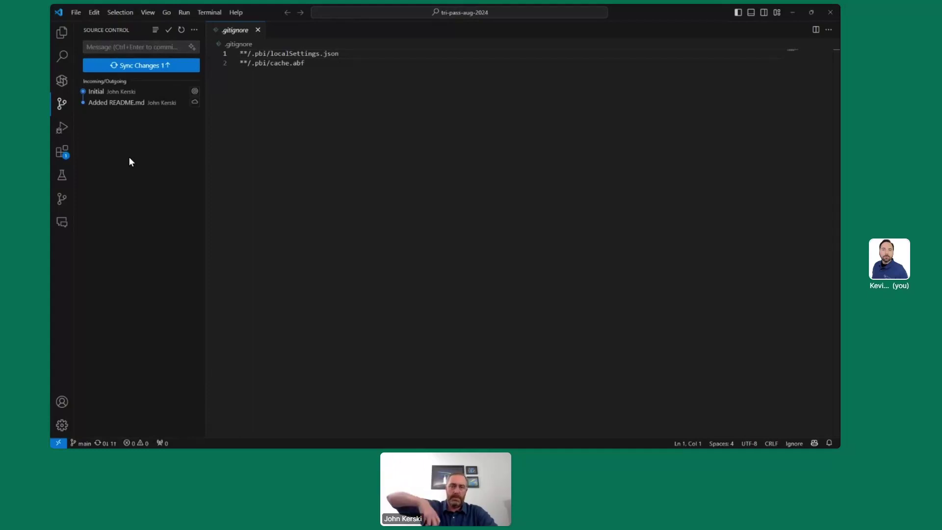
pyautogui.click(135, 69)
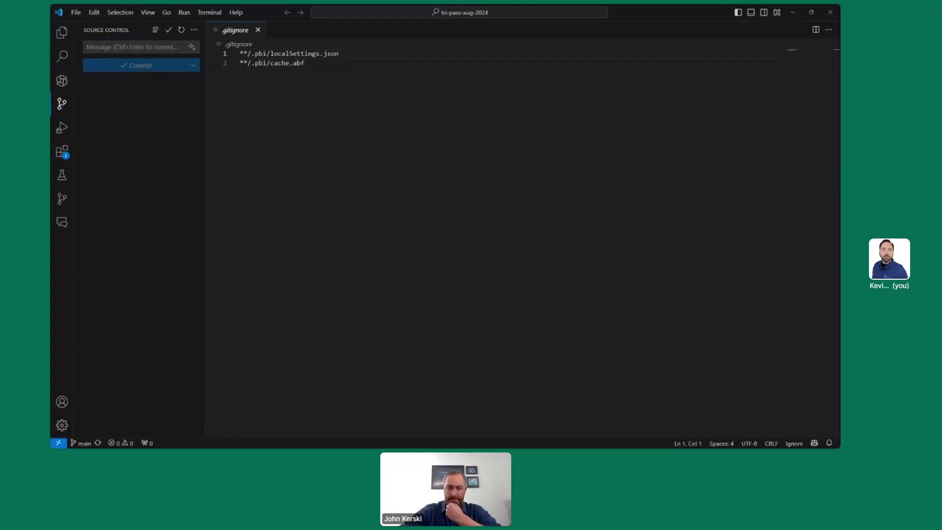
# Switch to Azure DevOps in the browser, close the clone pane, refresh the repository and examine the pushed folders up close
pyautogui.hotkey('alt', 'Tab')
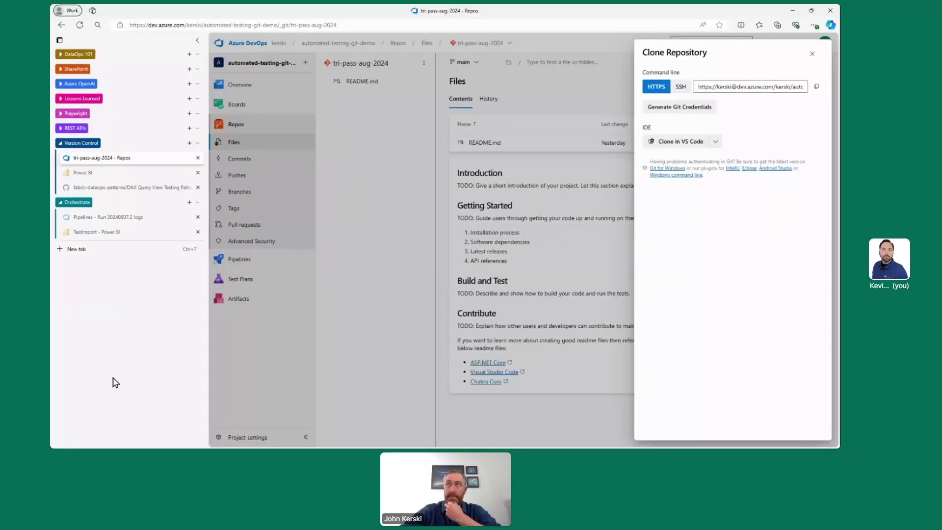
pyautogui.click(810, 55)
pyautogui.click(80, 24)
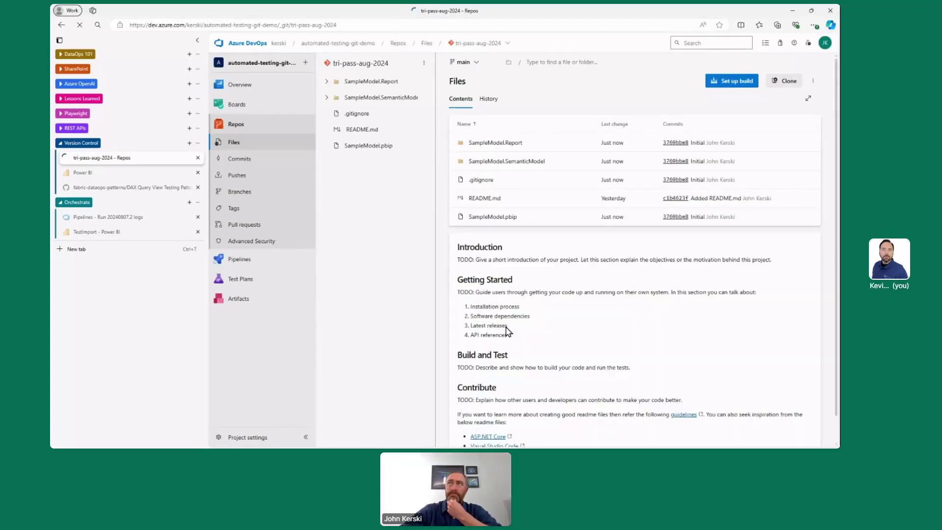
pyautogui.press('super+plus')
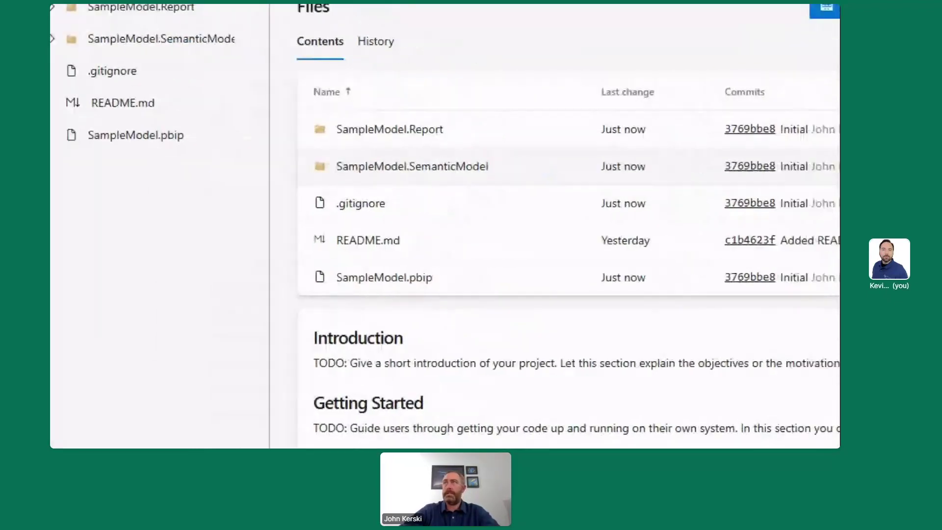
pyautogui.moveTo(291, 156); pyautogui.dragTo(258, 163)
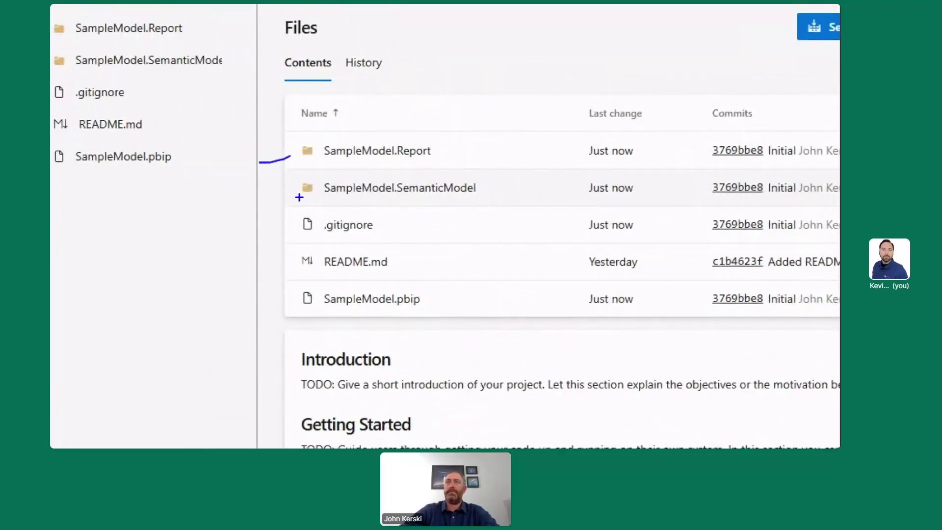
pyautogui.moveTo(299, 197); pyautogui.dragTo(259, 203)
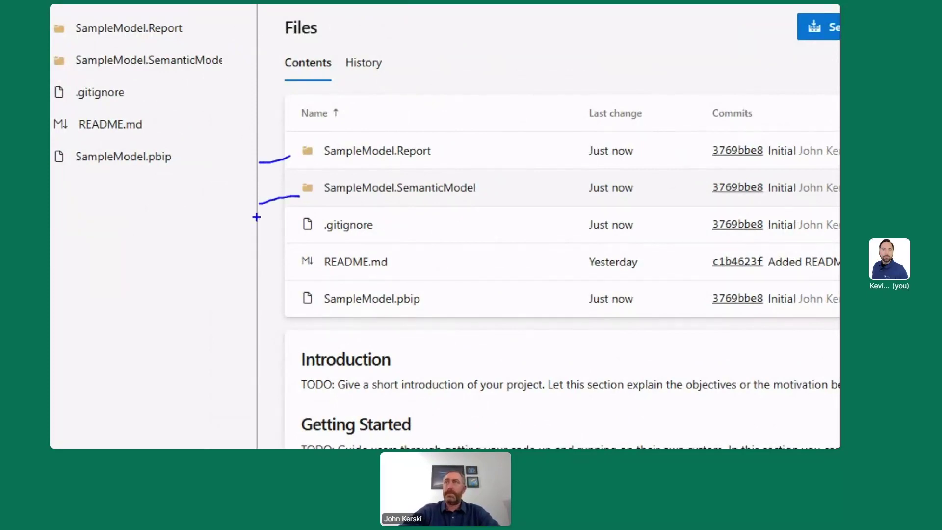
# Switch to the automated-testing-git-demo workspace in Power BI and connect its Git integration to Azure DevOps using the AAD account
pyautogui.press('Escape')
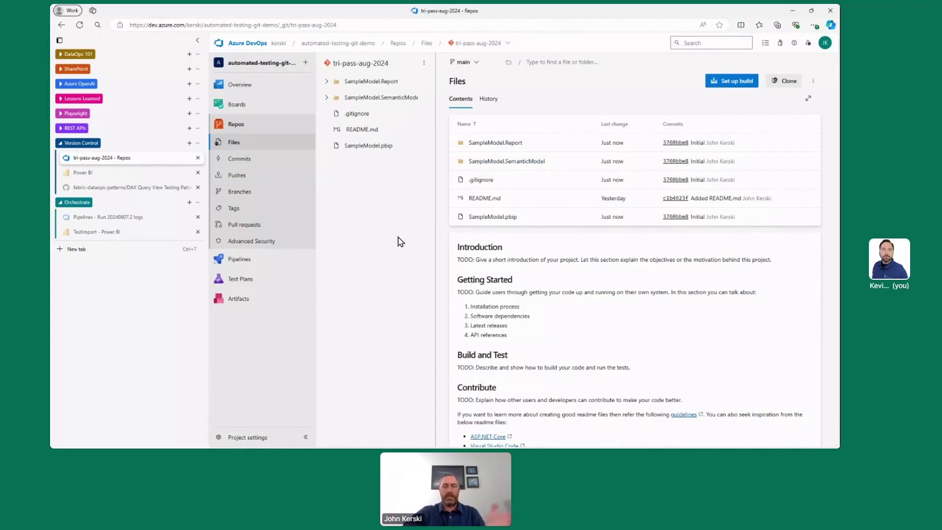
pyautogui.click(146, 174)
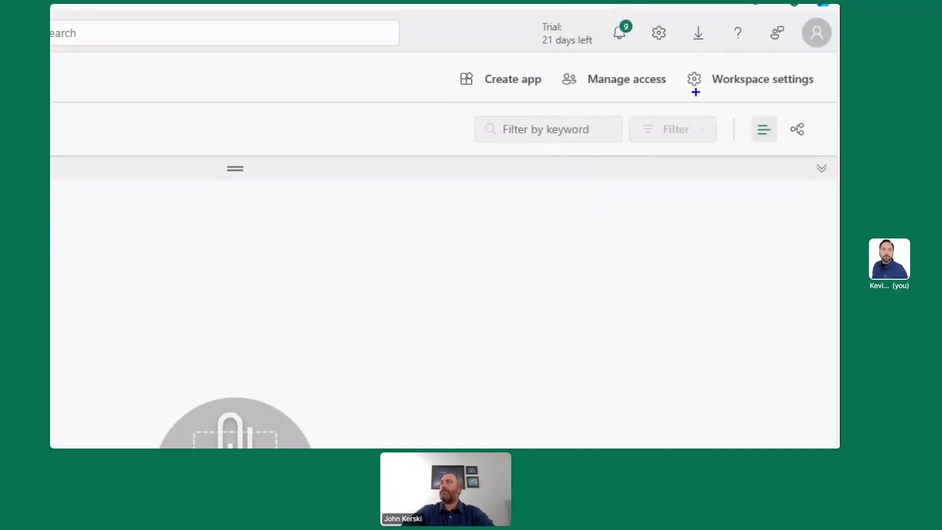
pyautogui.moveTo(696, 91); pyautogui.dragTo(815, 91)
pyautogui.click(816, 69)
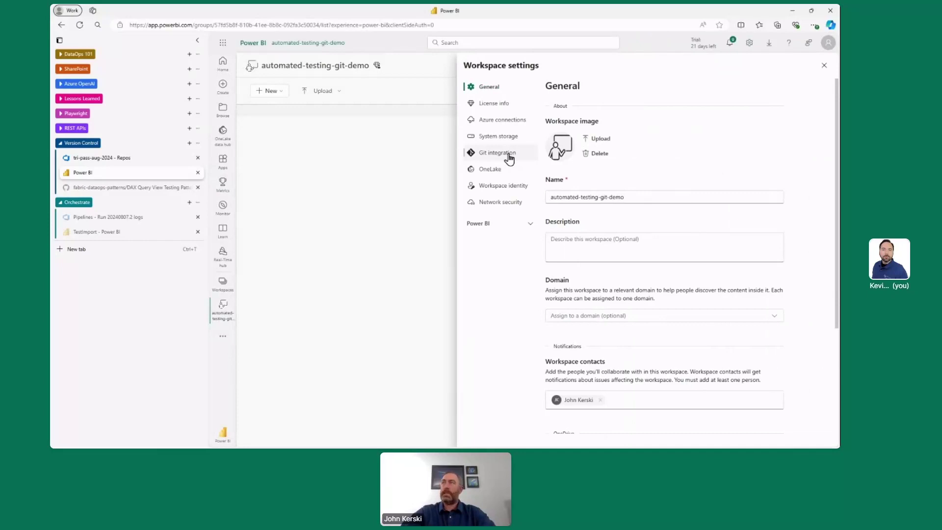
pyautogui.moveTo(479, 158); pyautogui.dragTo(508, 158)
pyautogui.click(506, 153)
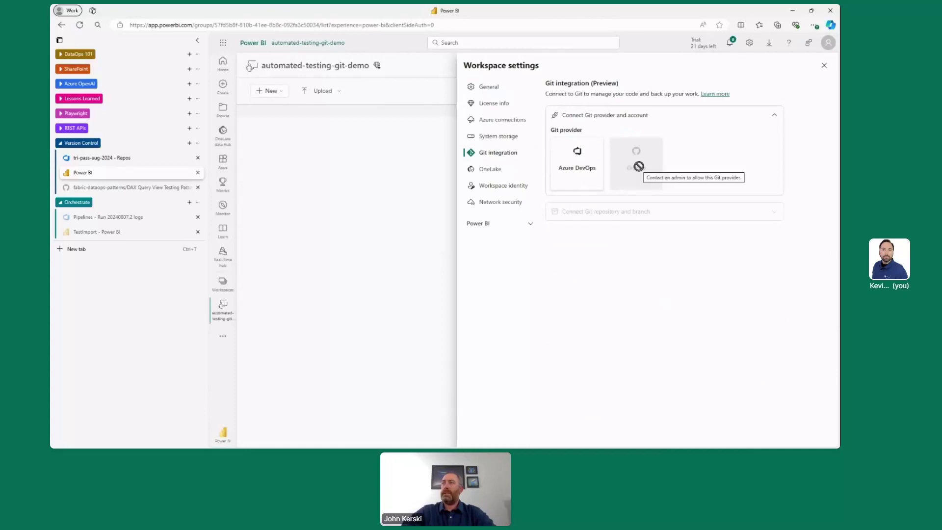
pyautogui.click(585, 173)
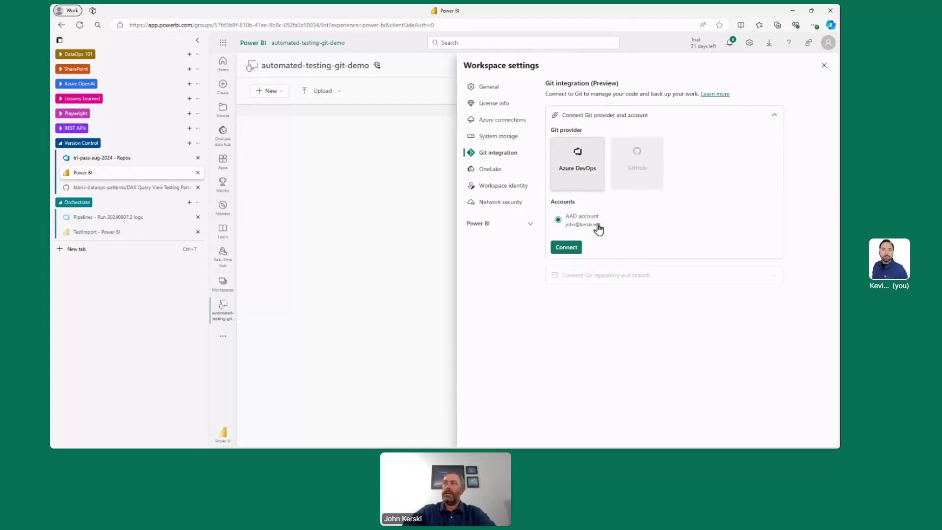
pyautogui.click(565, 247)
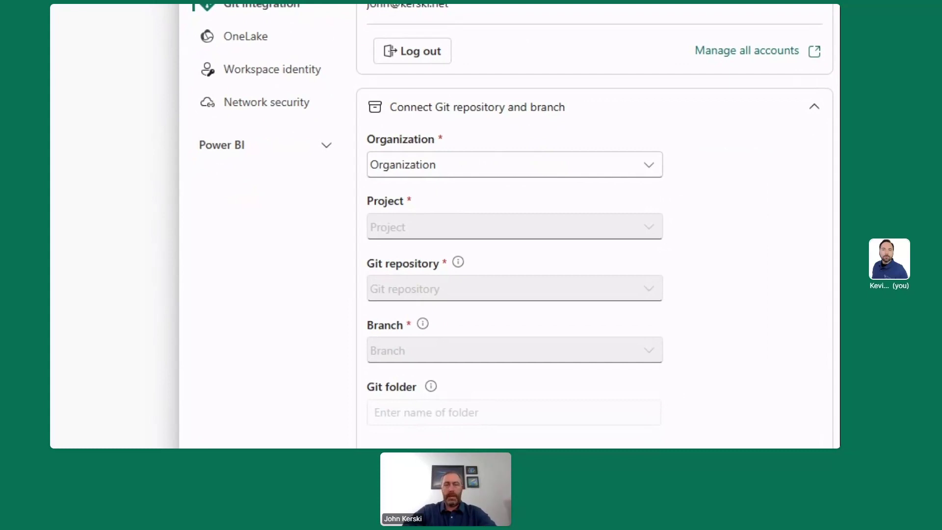
# Connect and sync the workspace to the main branch of the tri-pass-aug-2024 repository in the available organization's automated-testing-git-demo project
pyautogui.click(693, 234)
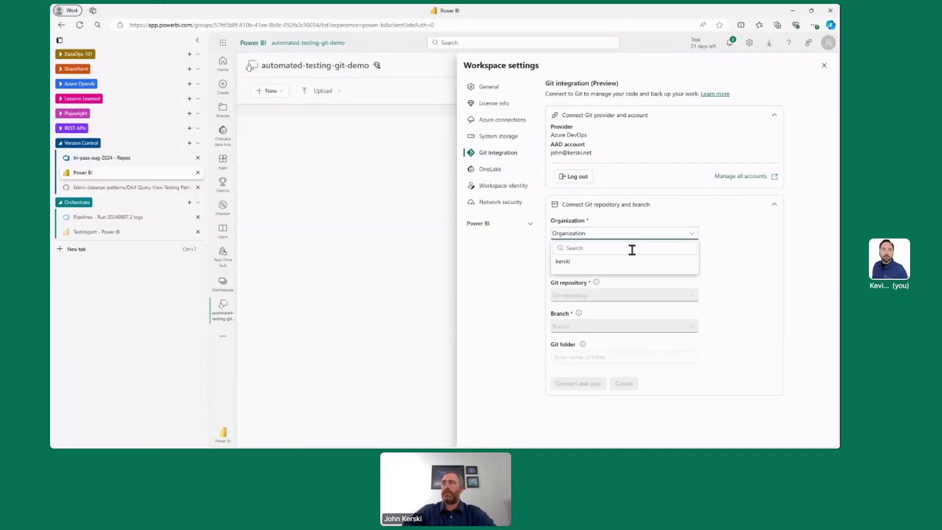
pyautogui.click(571, 262)
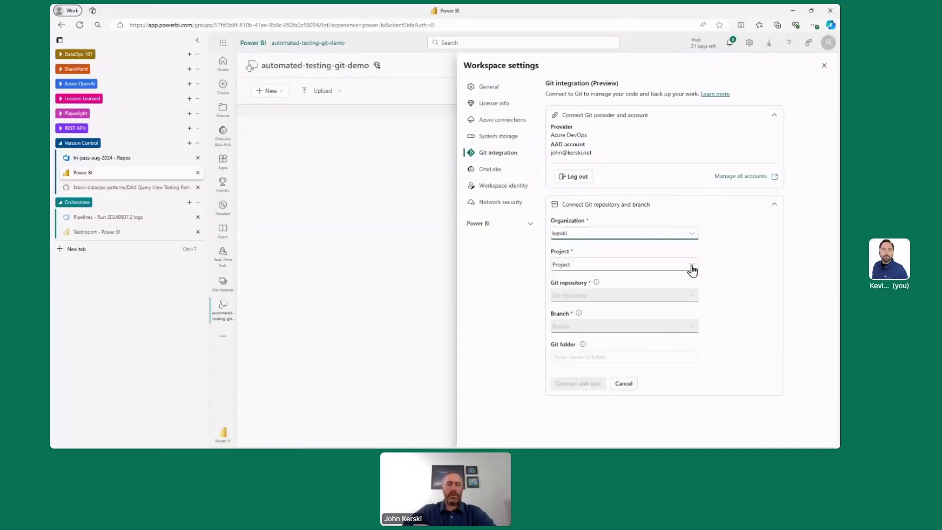
pyautogui.click(692, 269)
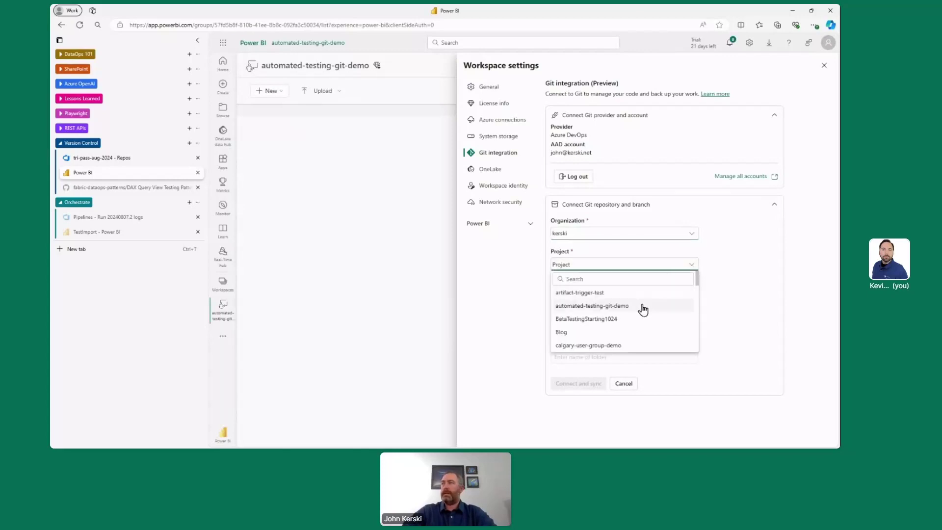
pyautogui.click(642, 306)
pyautogui.click(691, 296)
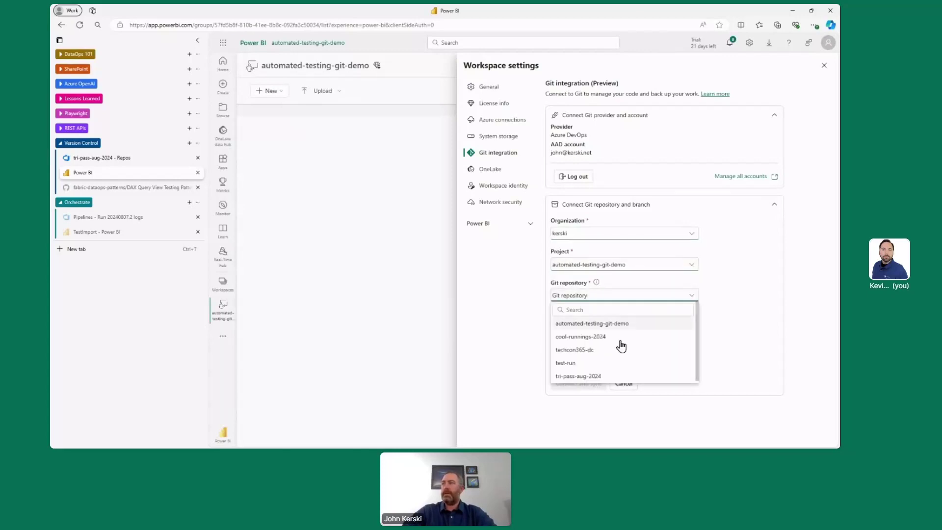
pyautogui.click(609, 377)
pyautogui.click(692, 326)
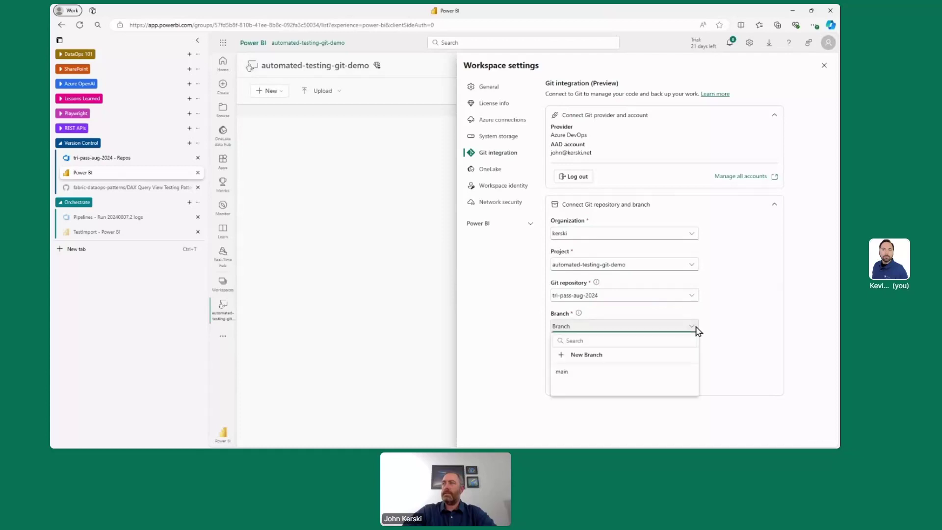
pyautogui.click(568, 377)
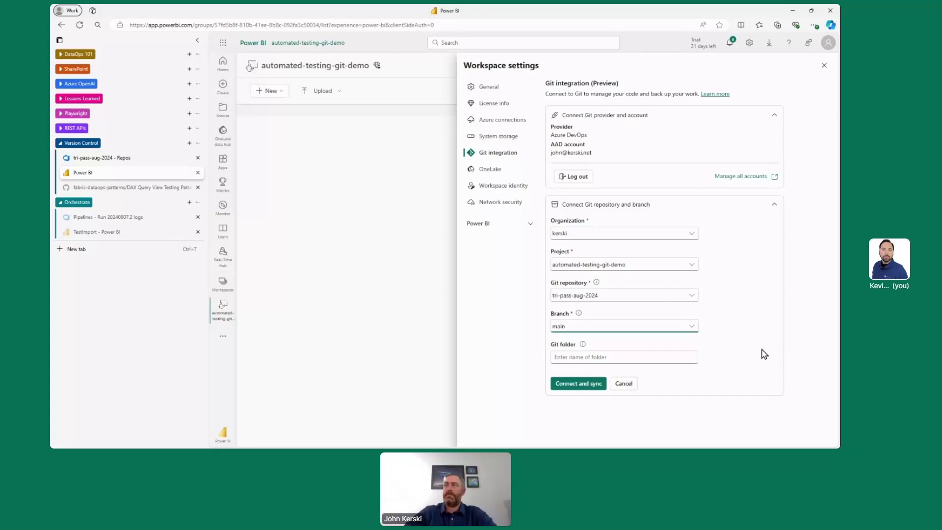
pyautogui.click(583, 385)
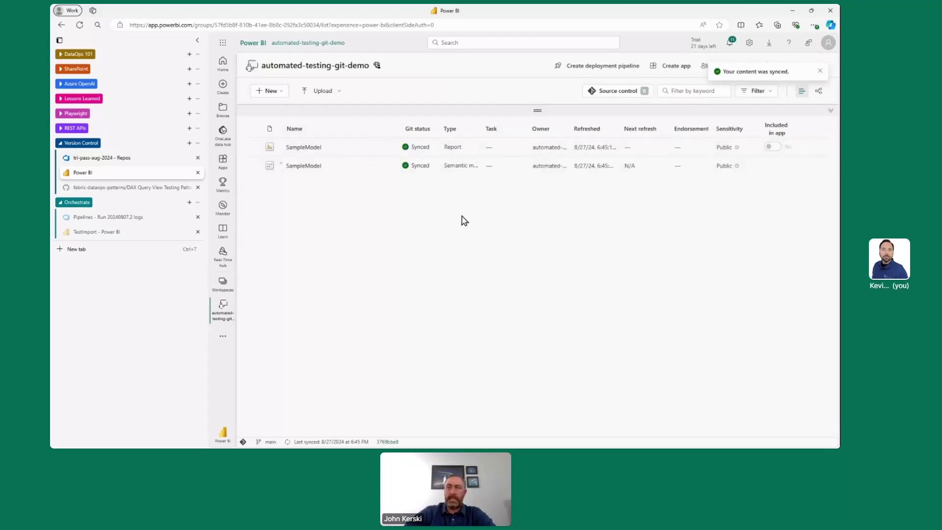
# Open the synced SampleModel report and examine the visuals on Page 3 and Page 1
pyautogui.click(304, 147)
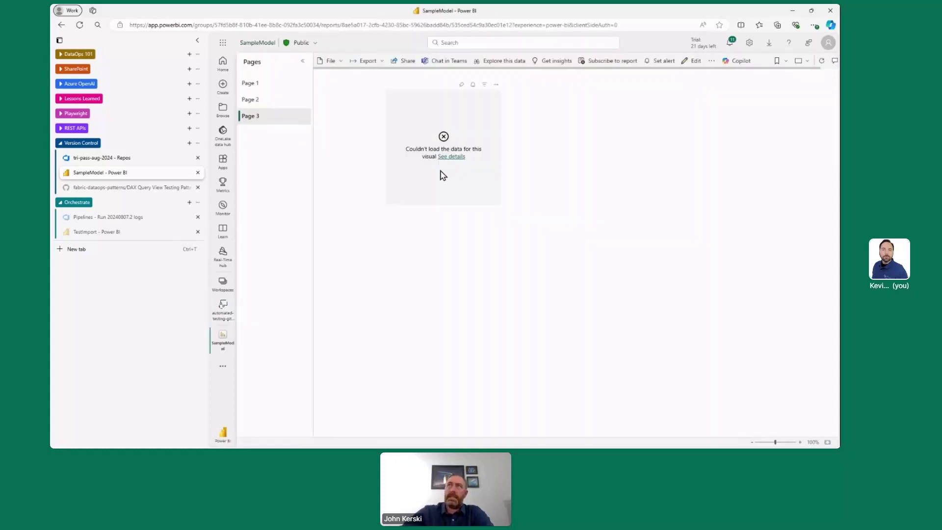
pyautogui.click(286, 82)
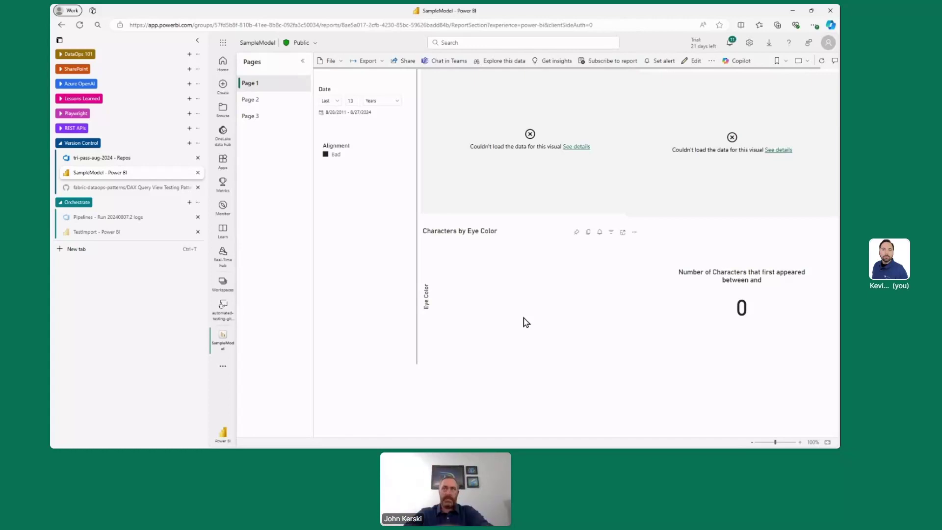
# Refresh the SampleModel semantic model from the automated-testing-git-demo workspace and check its refresh history
pyautogui.click(223, 310)
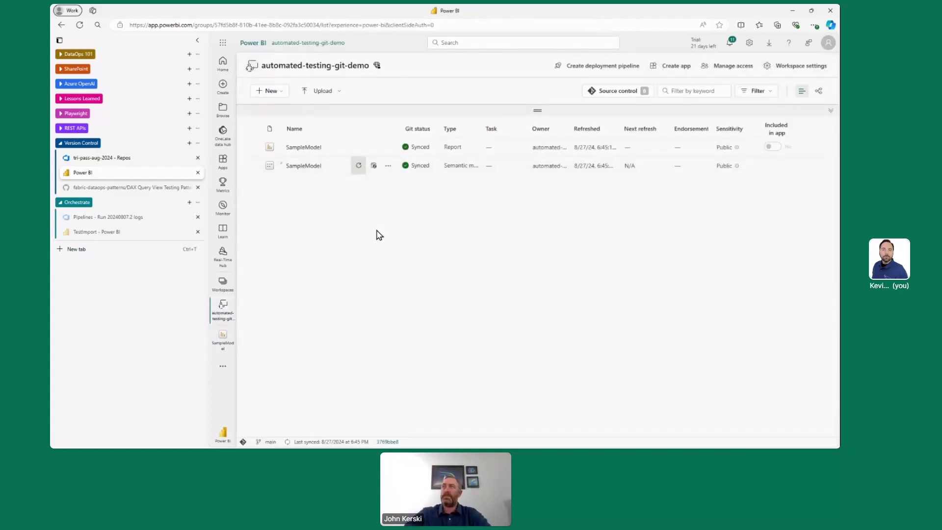
pyautogui.click(388, 166)
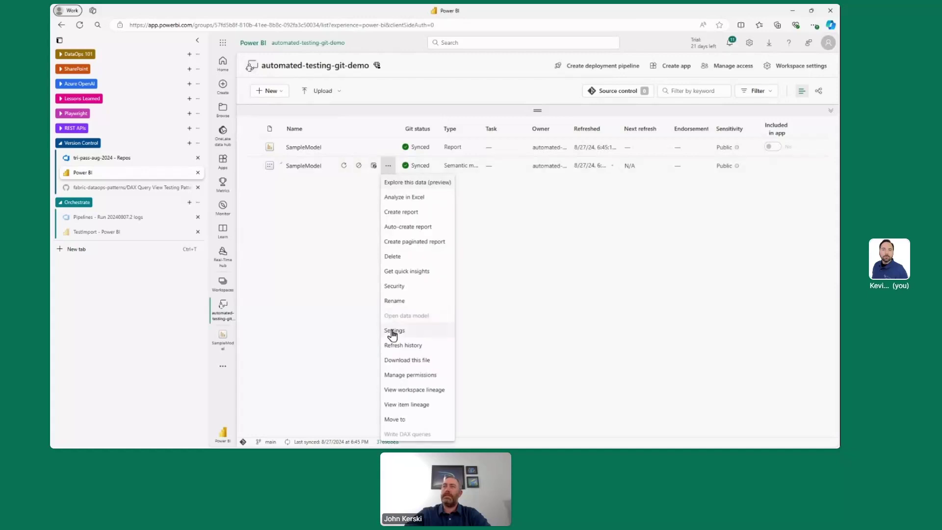
pyautogui.click(400, 347)
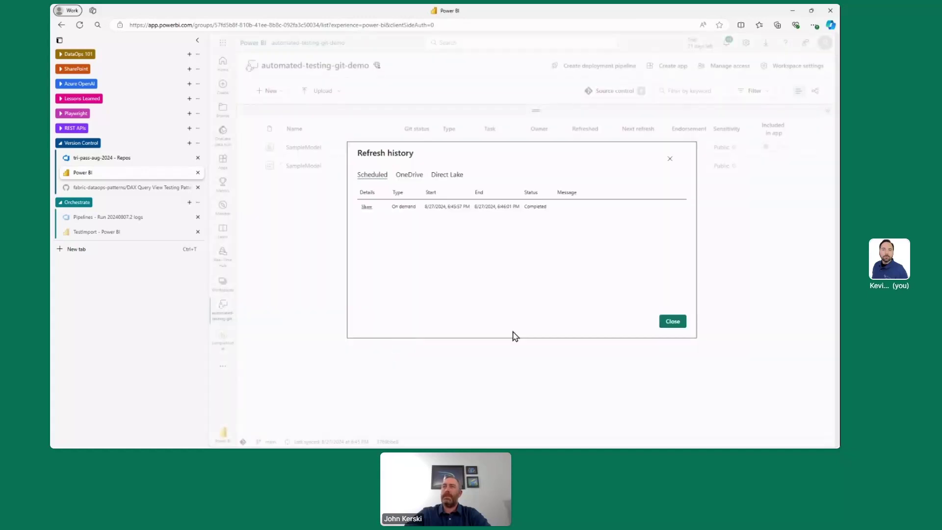
pyautogui.click(679, 320)
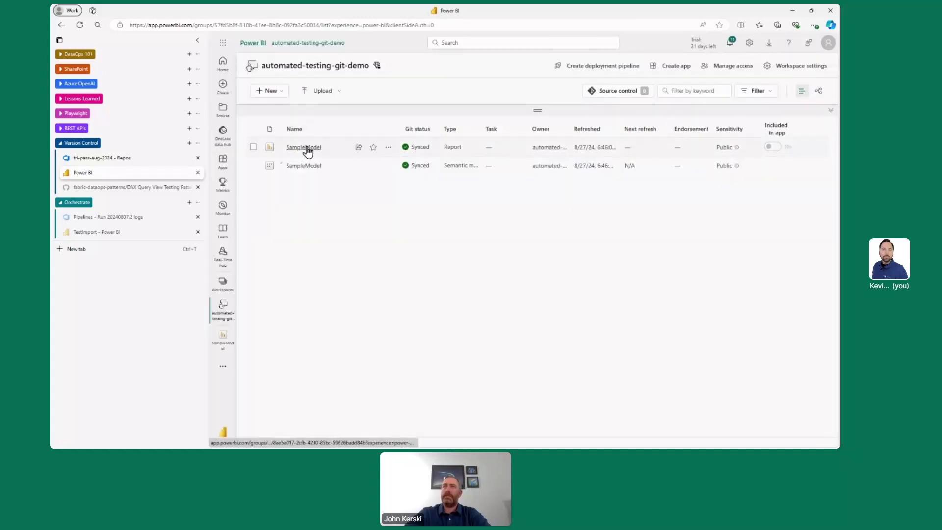
# Reopen the SampleModel report, refresh its visuals and look through Page 1 and Page 2, ending on Page 1
pyautogui.click(305, 148)
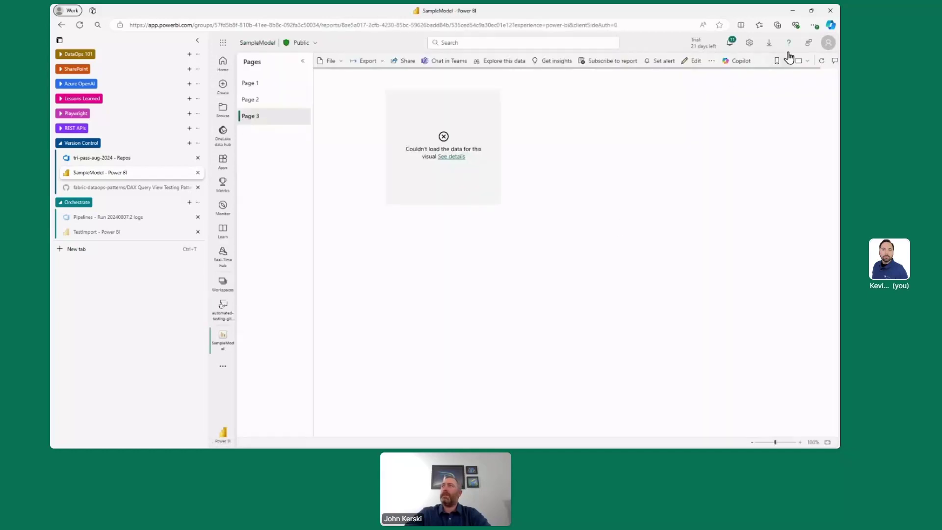
pyautogui.click(820, 62)
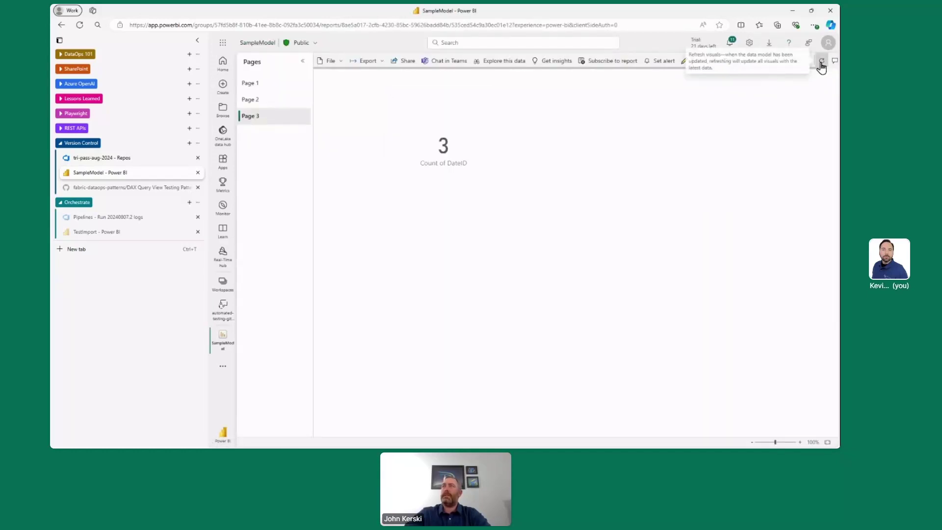
pyautogui.click(270, 84)
pyautogui.click(270, 101)
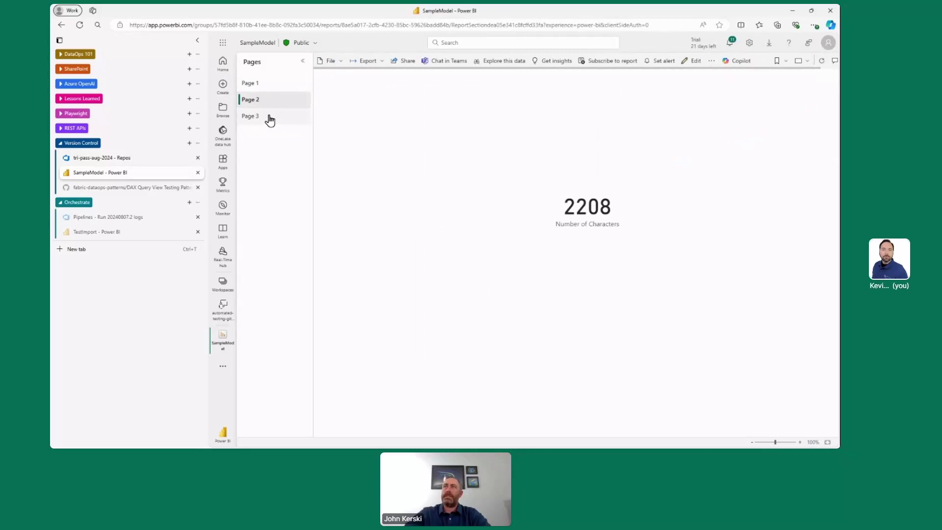
pyautogui.click(269, 83)
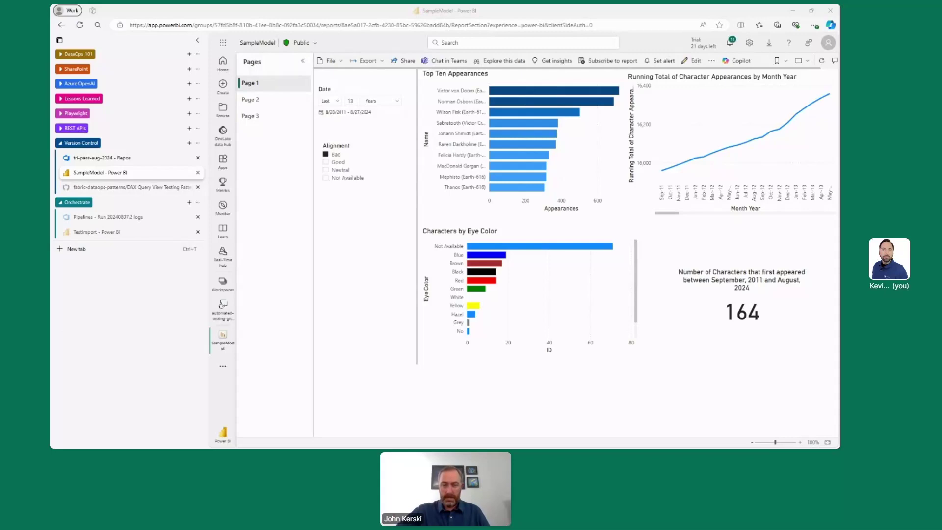
# Switch to Power BI Desktop's report view and change the MarvelFact measure Number of Characters to COUNTROWS('MarvelFact') + 10
pyautogui.hotkey('alt', 'Tab')
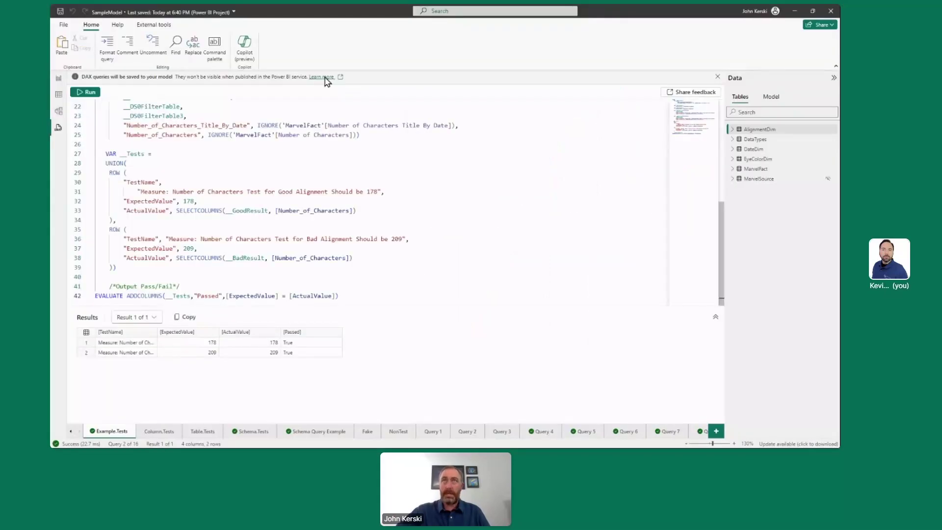
pyautogui.click(59, 78)
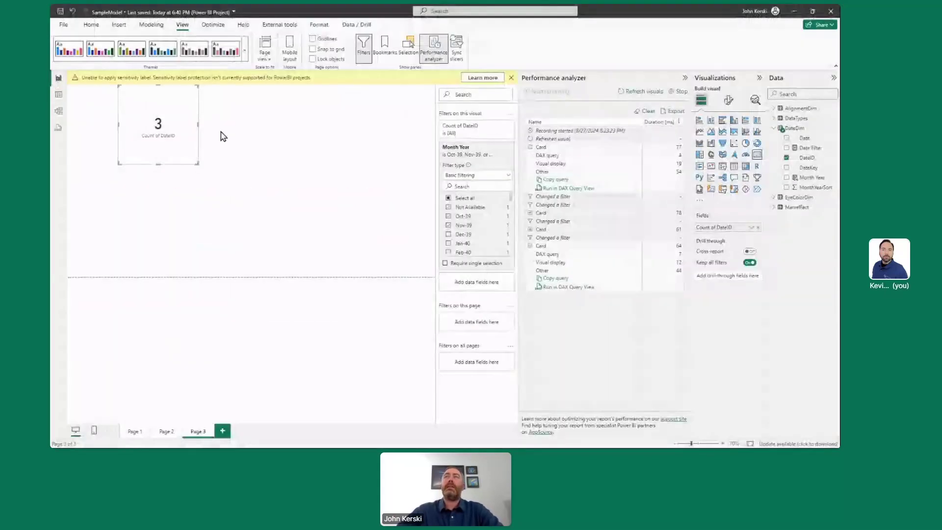
pyautogui.click(774, 207)
pyautogui.click(816, 276)
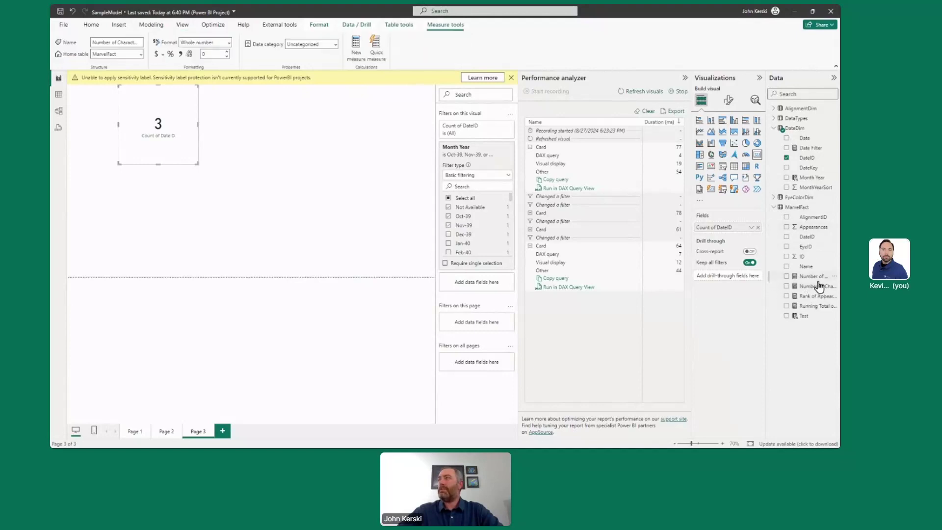
pyautogui.click(262, 92)
pyautogui.press('BackSpace')
pyautogui.write('10')
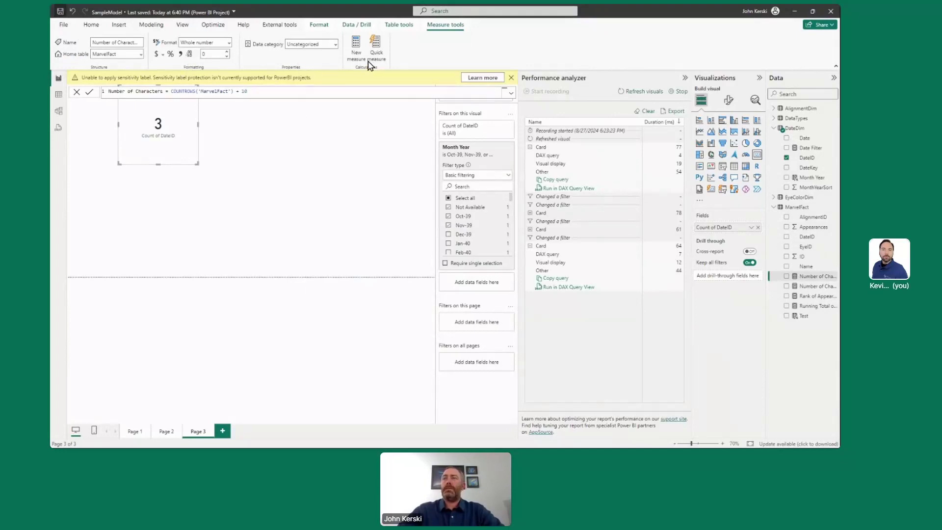
# Filter the MonthYearSort column of the DateDim query to 193910 and 193911 in Power Query, and apply the change to the model
pyautogui.click(94, 28)
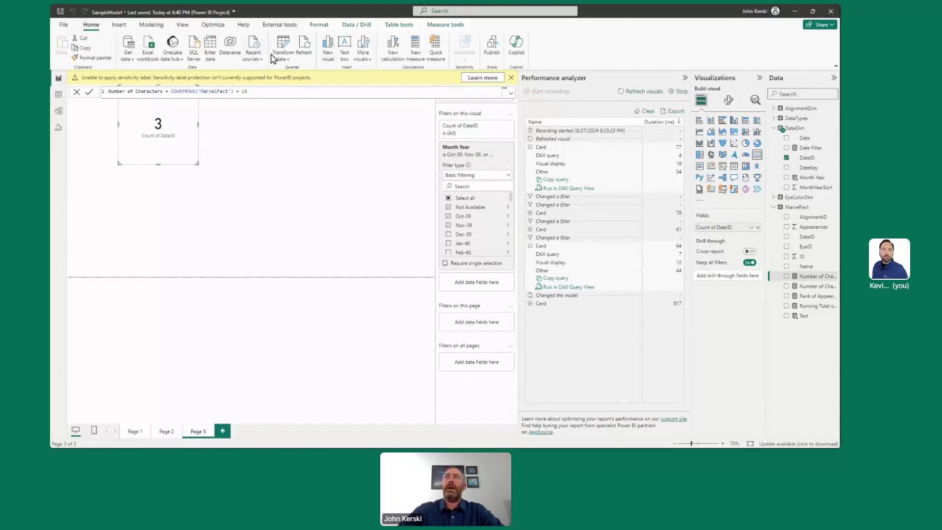
pyautogui.click(283, 46)
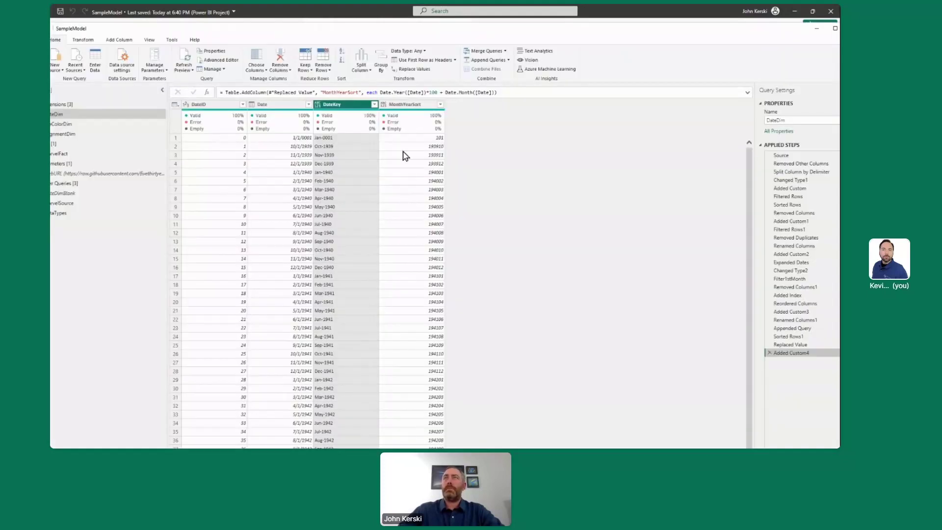
pyautogui.click(440, 104)
pyautogui.click(324, 190)
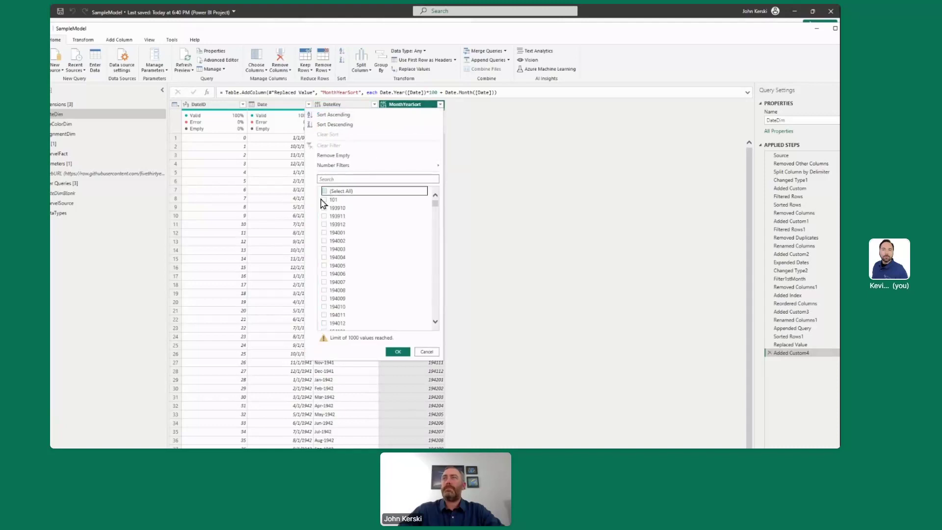
pyautogui.click(324, 207)
pyautogui.click(324, 216)
pyautogui.click(397, 352)
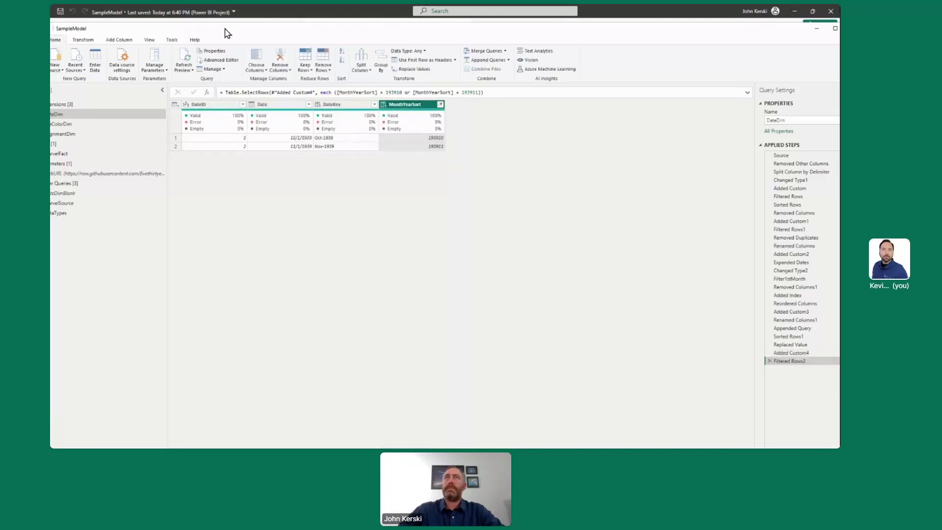
pyautogui.moveTo(226, 30); pyautogui.dragTo(273, 36)
pyautogui.click(91, 73)
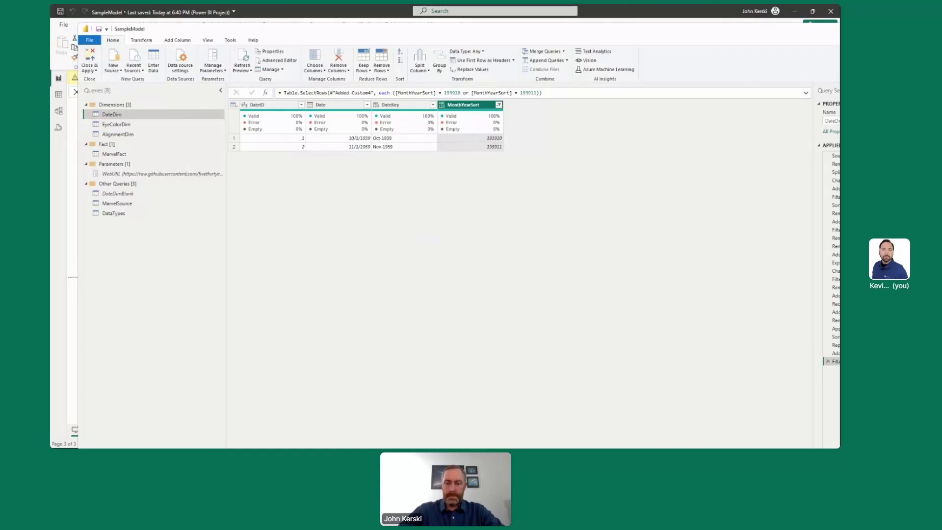
# Switch to VS Code and examine the uncommitted changes in DateDim.tmdl and MarvelFact.tmdl in source control
pyautogui.hotkey('alt', 'Tab')
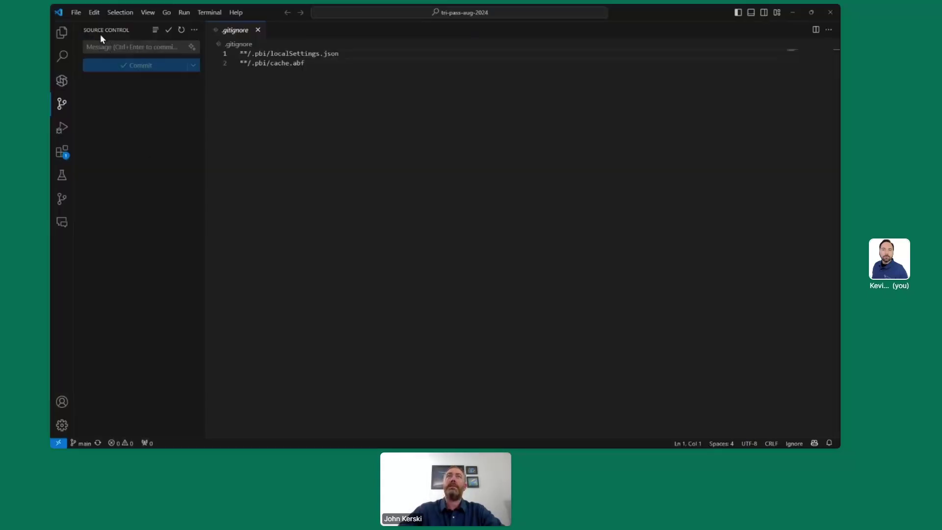
pyautogui.click(62, 32)
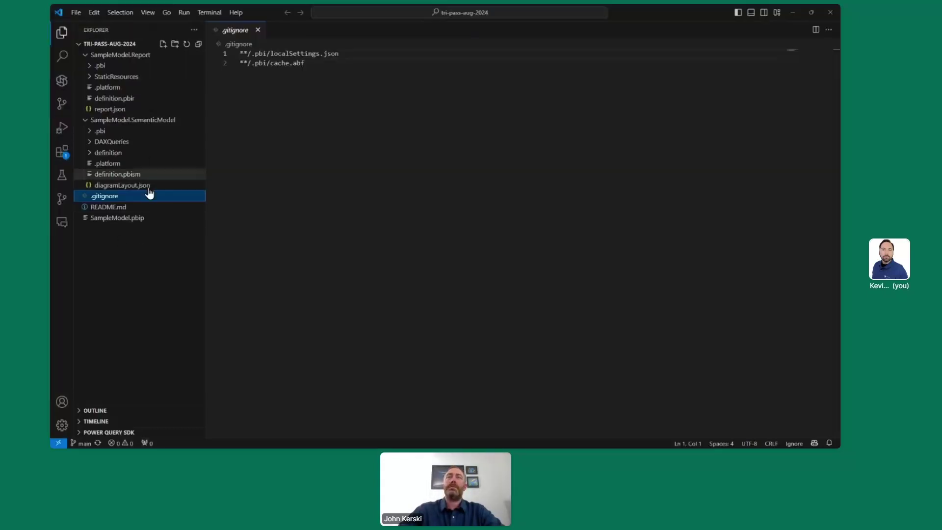
pyautogui.click(62, 106)
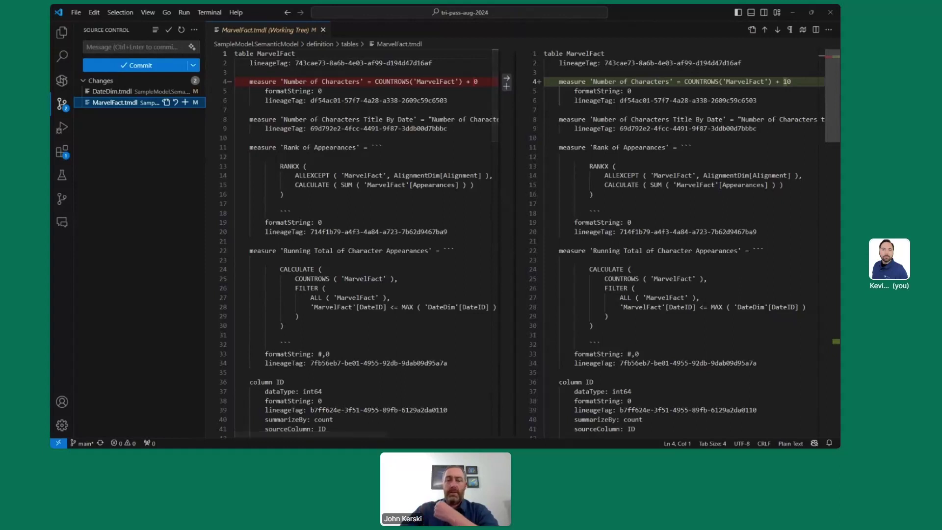
# Switch to Power BI Desktop, exclude Not Available from the Month Year filter of the Page 3 card, and save the report
pyautogui.hotkey('alt', 'Tab')
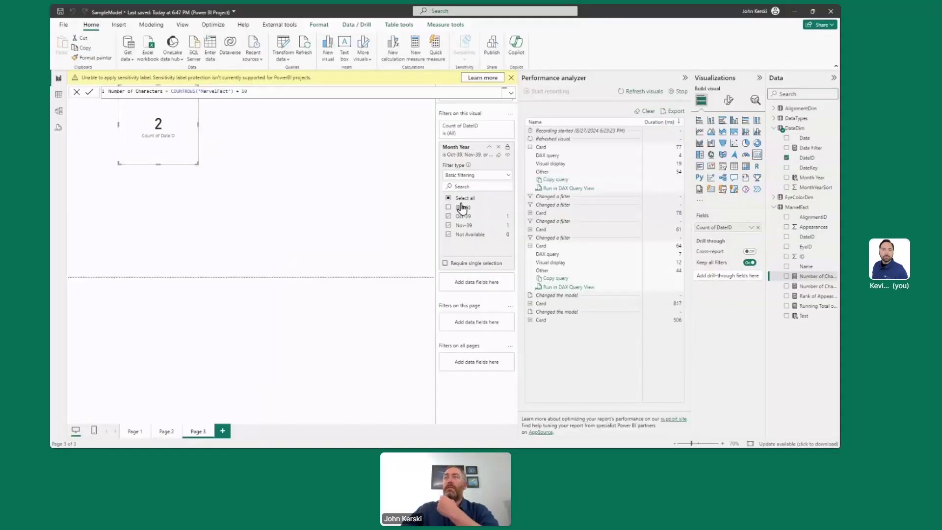
pyautogui.click(448, 235)
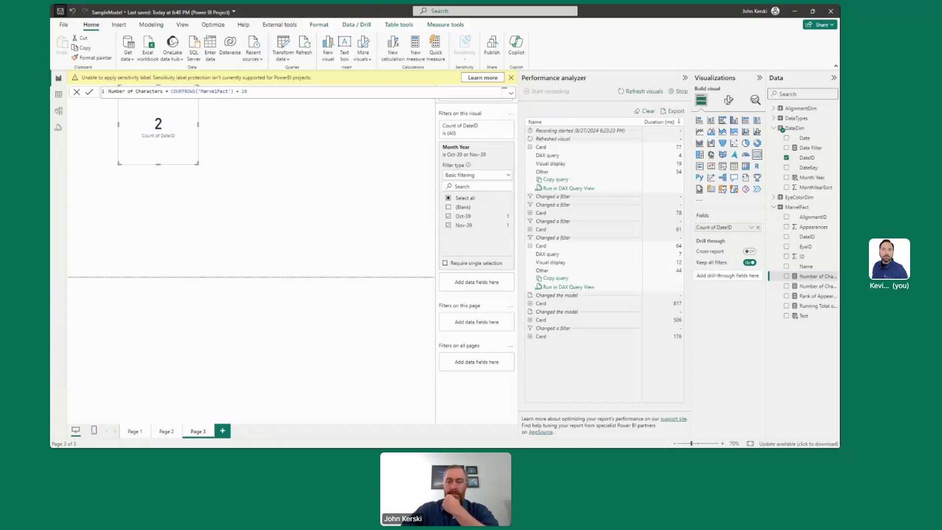
# Switch to VS Code and examine the uncommitted changes in report.json and DateDim.tmdl in source control
pyautogui.hotkey('alt', 'Tab')
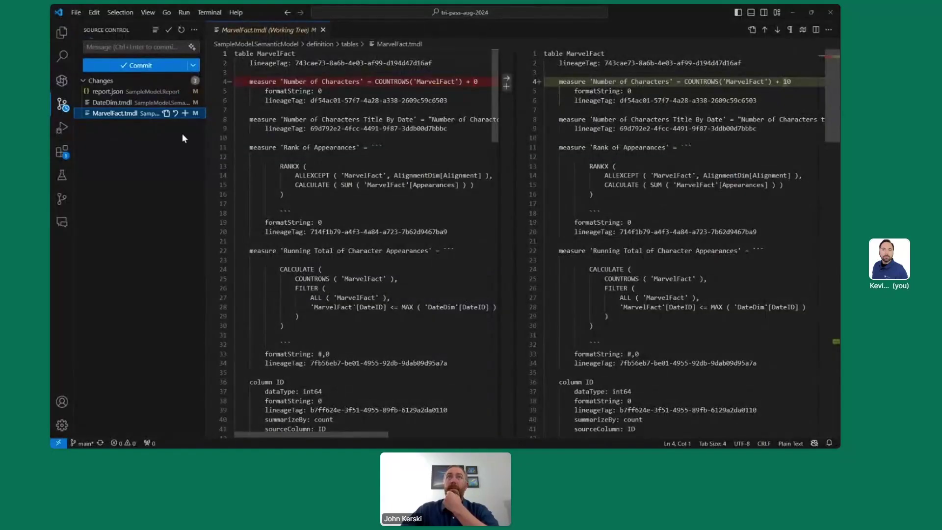
pyautogui.click(108, 92)
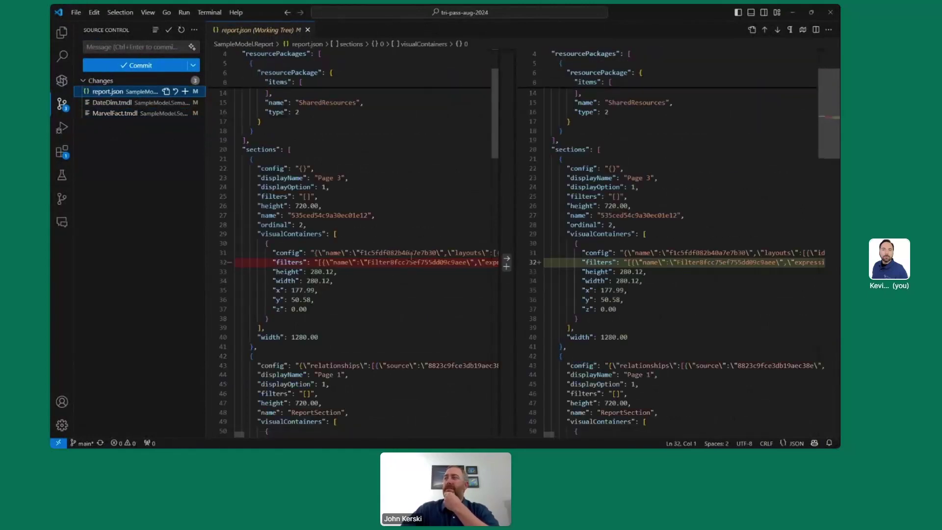
pyautogui.moveTo(552, 435); pyautogui.dragTo(508, 418)
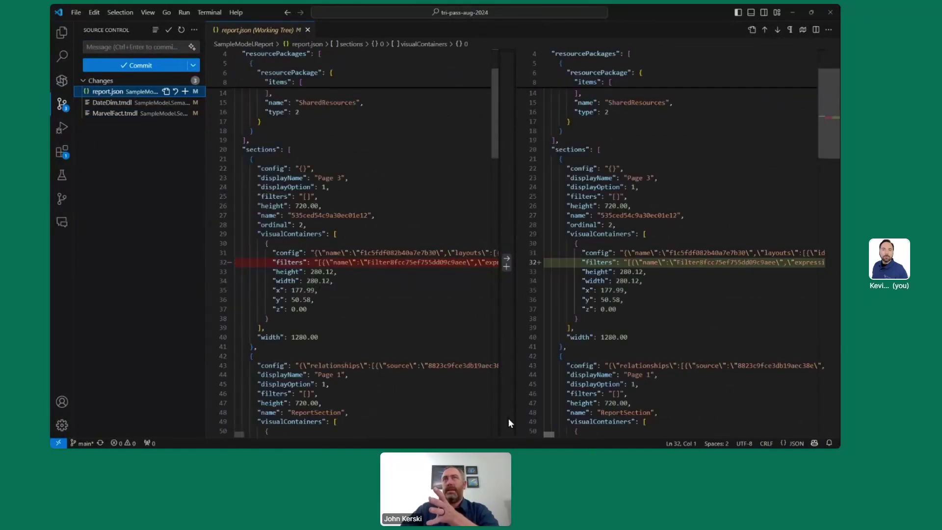
pyautogui.click(110, 102)
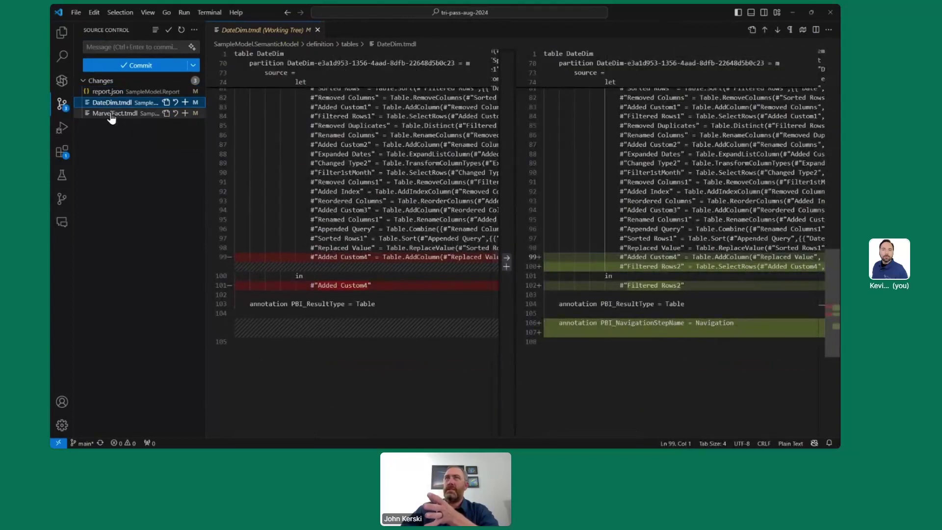
pyautogui.click(112, 117)
pyautogui.click(112, 106)
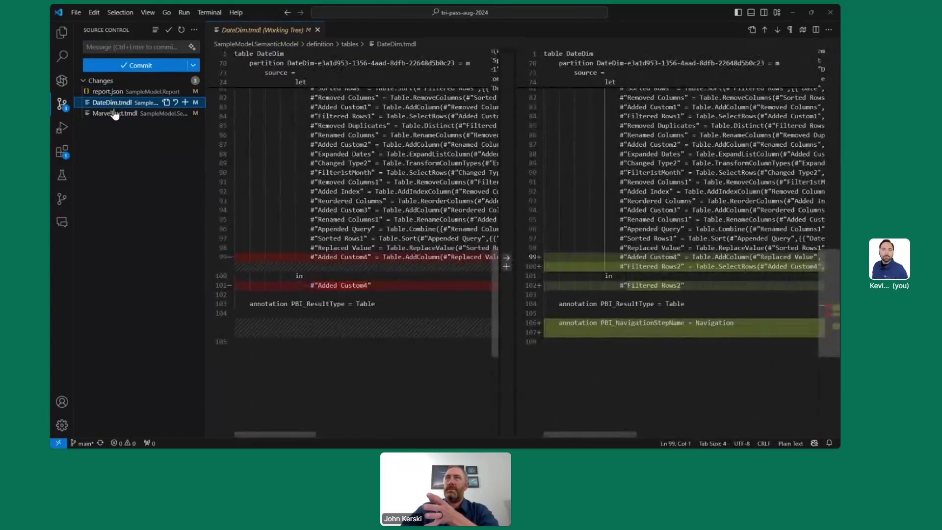
pyautogui.click(106, 91)
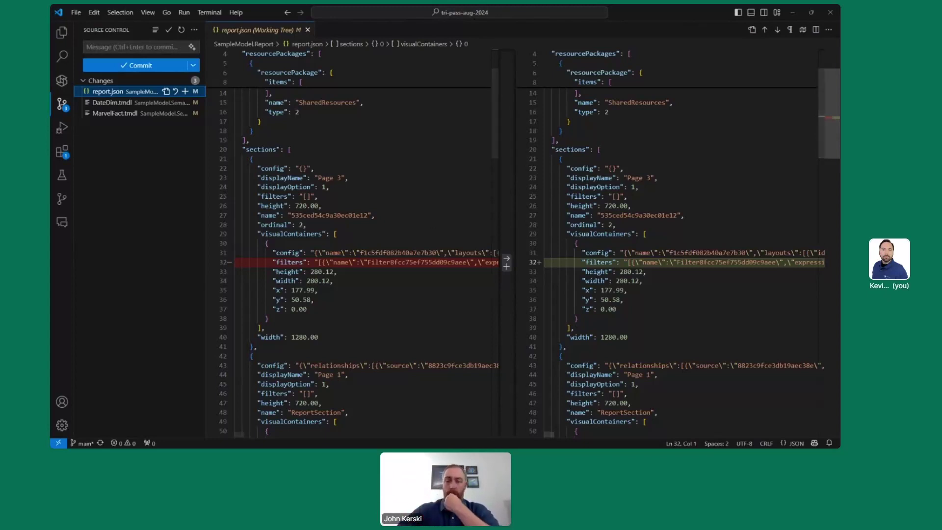
# Switch to Power BI Desktop, make Page 1 the active report page, and save the report
pyautogui.hotkey('alt', 'Tab')
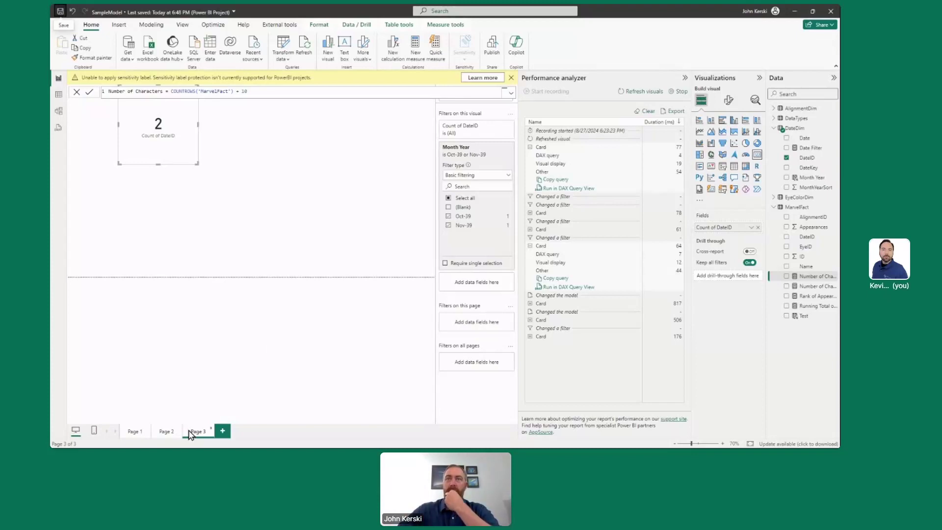
pyautogui.click(137, 431)
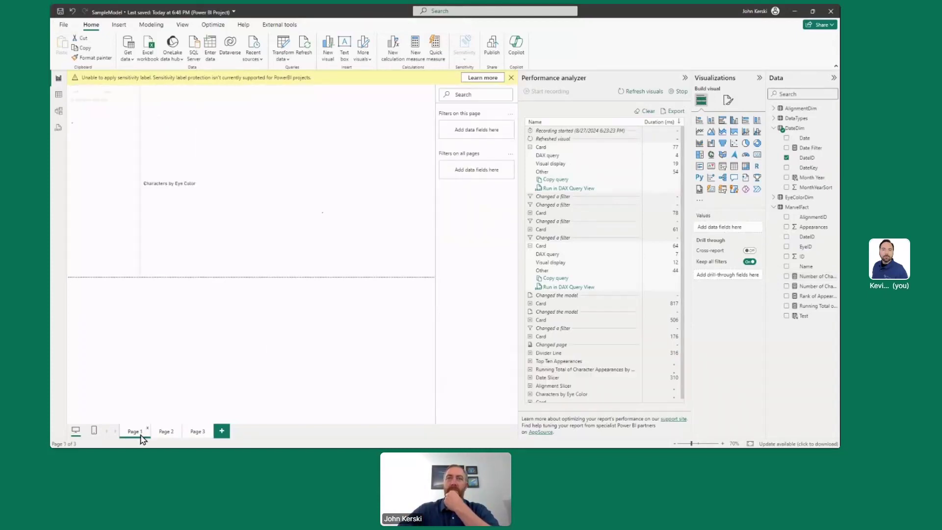
pyautogui.click(60, 12)
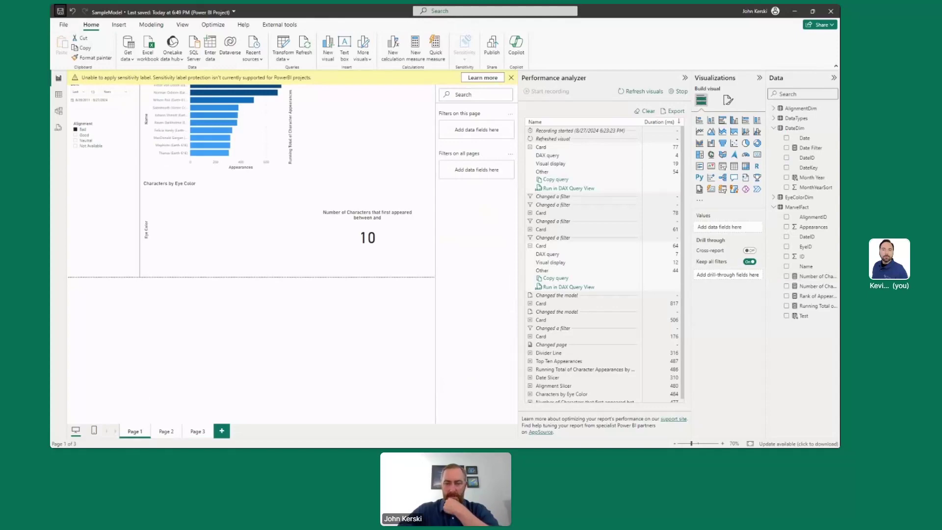
# Switch to VS Code and examine the changed config line at the start of report.json
pyautogui.hotkey('alt', 'Tab')
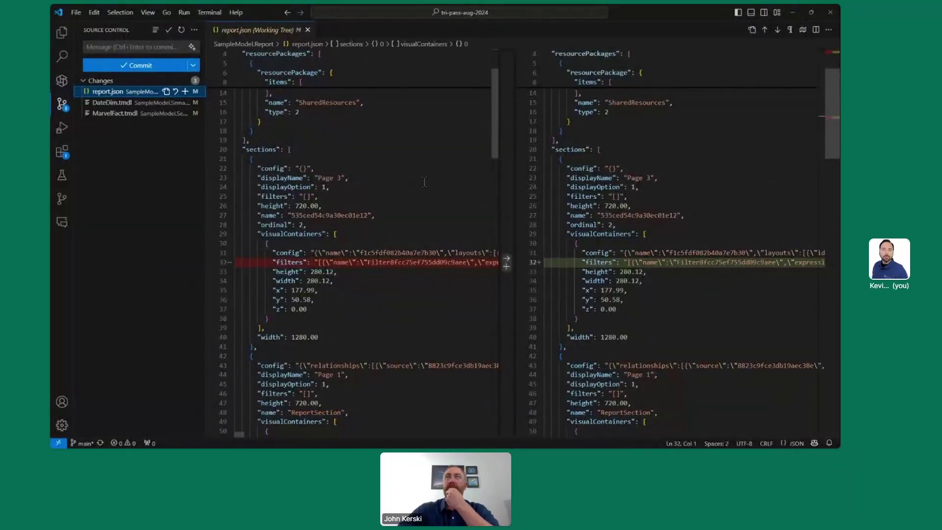
pyautogui.scroll(3, 504, 194)
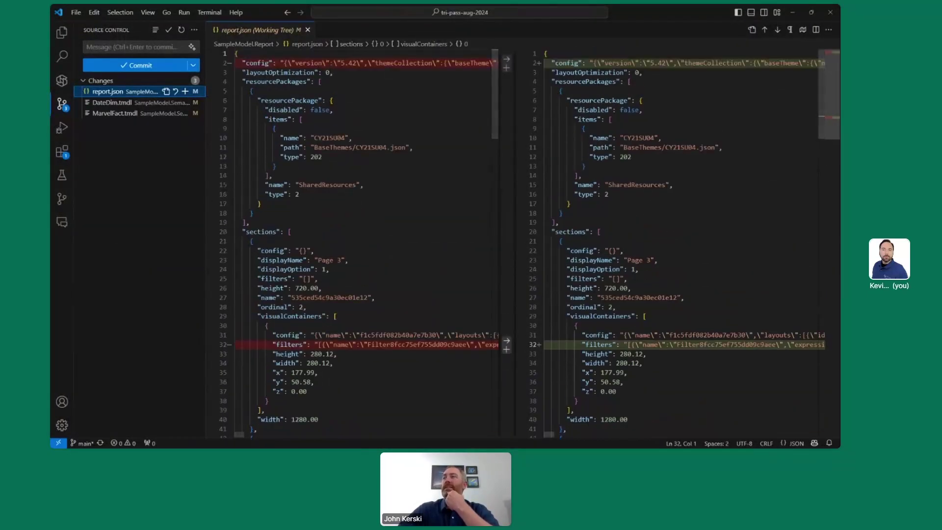
pyautogui.moveTo(544, 434)
pyautogui.mouseDown()
pyautogui.moveTo(666, 434)
pyautogui.moveTo(542, 440)
pyautogui.mouseUp()
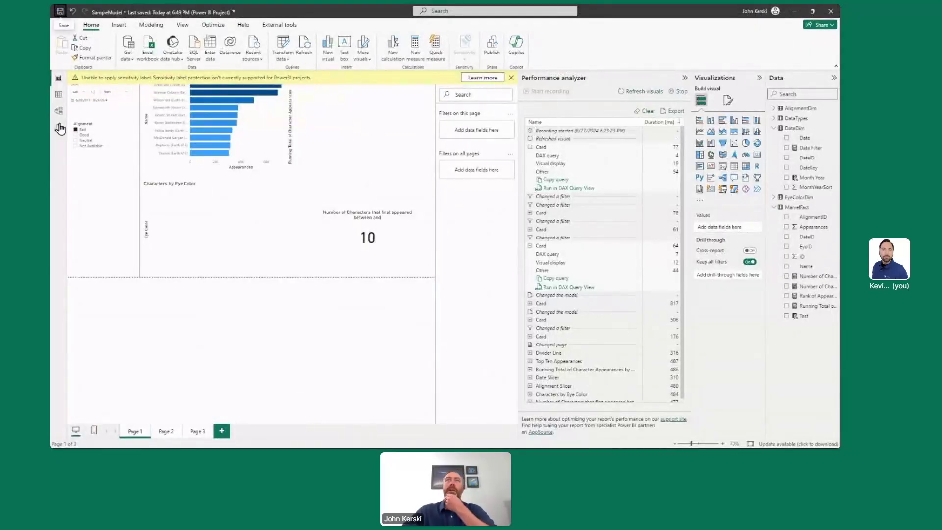
# In Power BI Desktop's DAX query view, run the Example.Tests, Column.Tests, Table.Tests and Schema.Tests queries
pyautogui.click(59, 127)
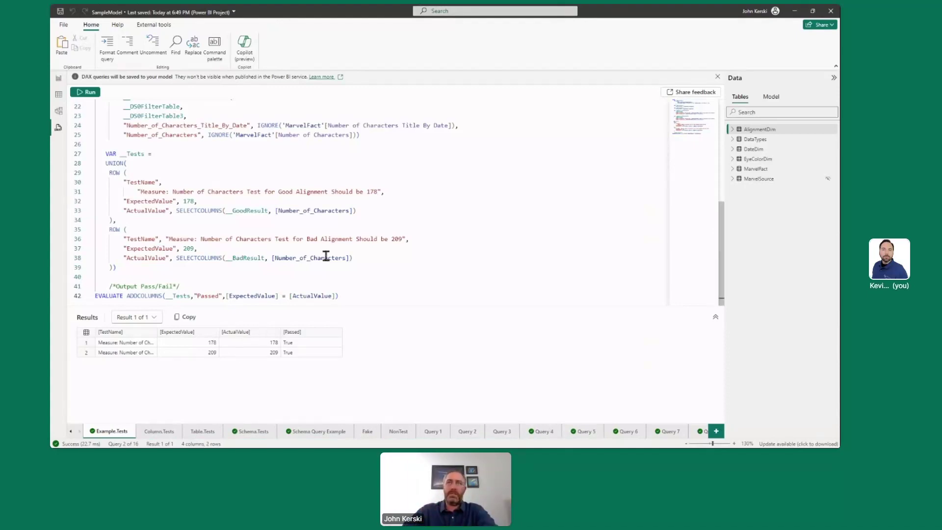
pyautogui.click(90, 94)
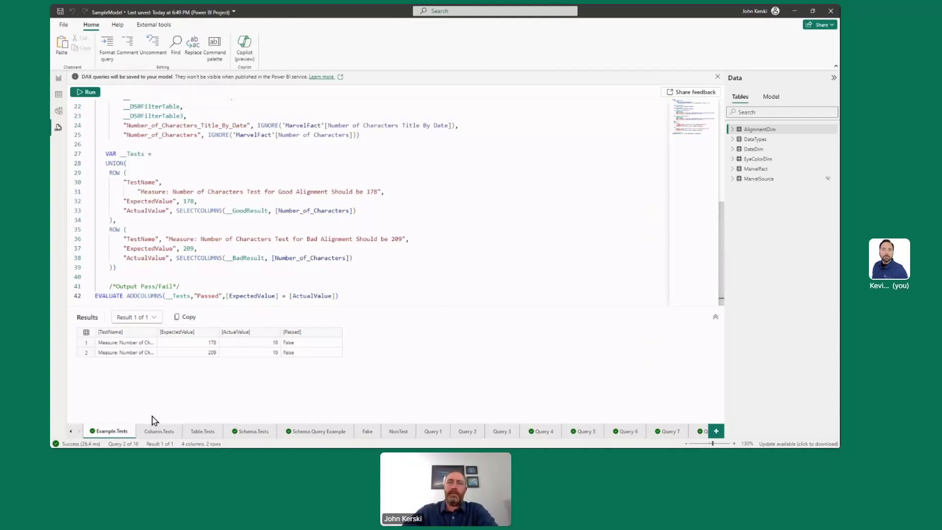
pyautogui.click(158, 431)
pyautogui.click(85, 92)
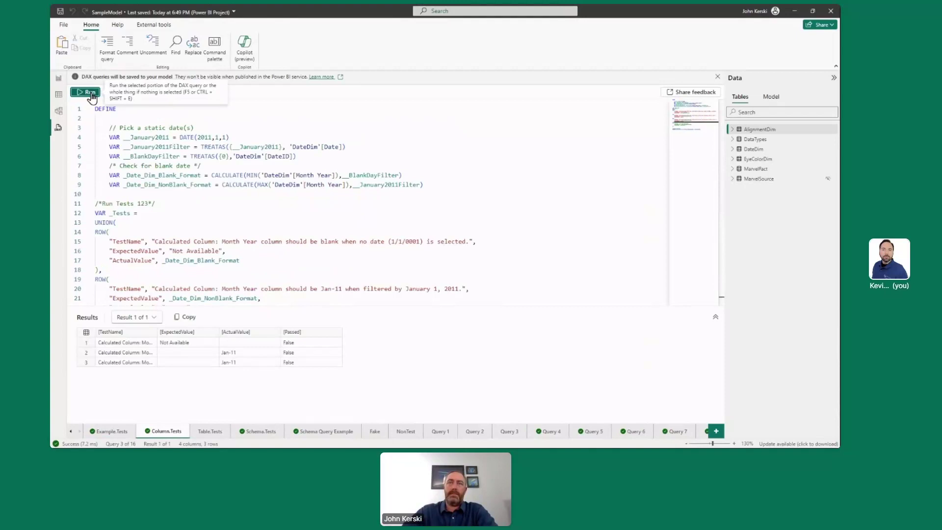
pyautogui.click(210, 433)
pyautogui.click(87, 92)
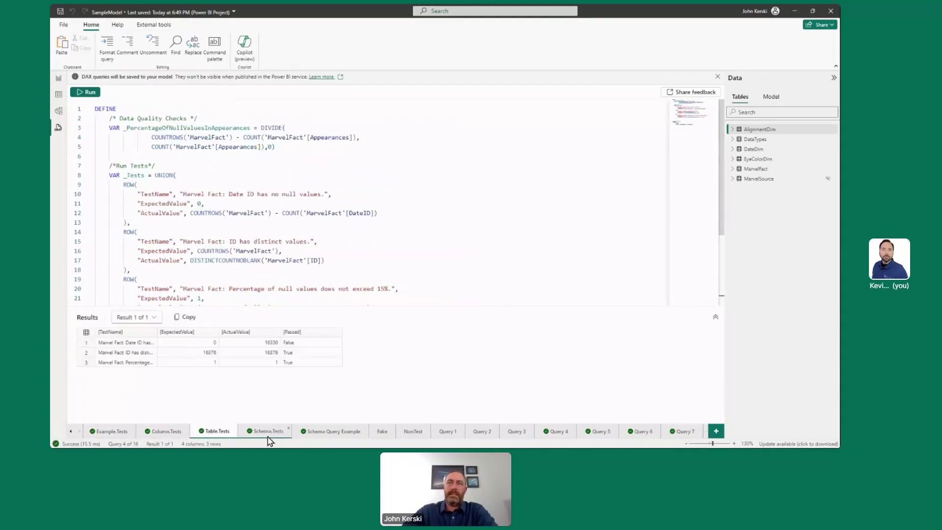
pyautogui.click(268, 431)
pyautogui.click(87, 92)
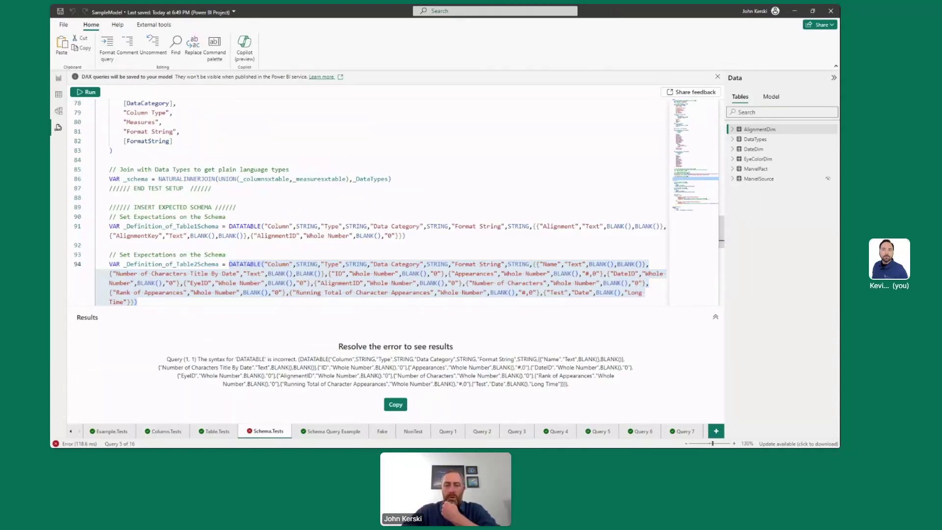
# Switch to the VS Code window of the Tripass User Group August 2024 folder and clear its terminal with cls
pyautogui.hotkey('alt', 'Tab')
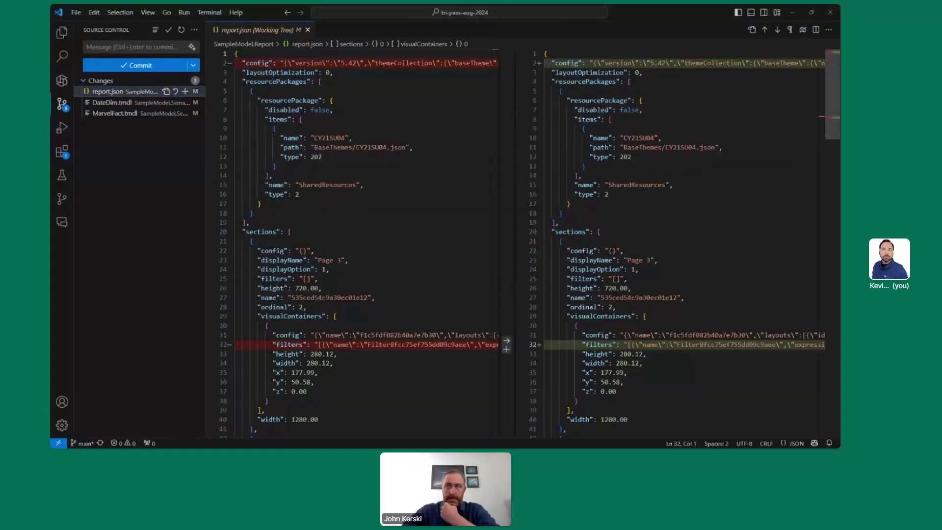
pyautogui.hotkey('alt', 'Tab')
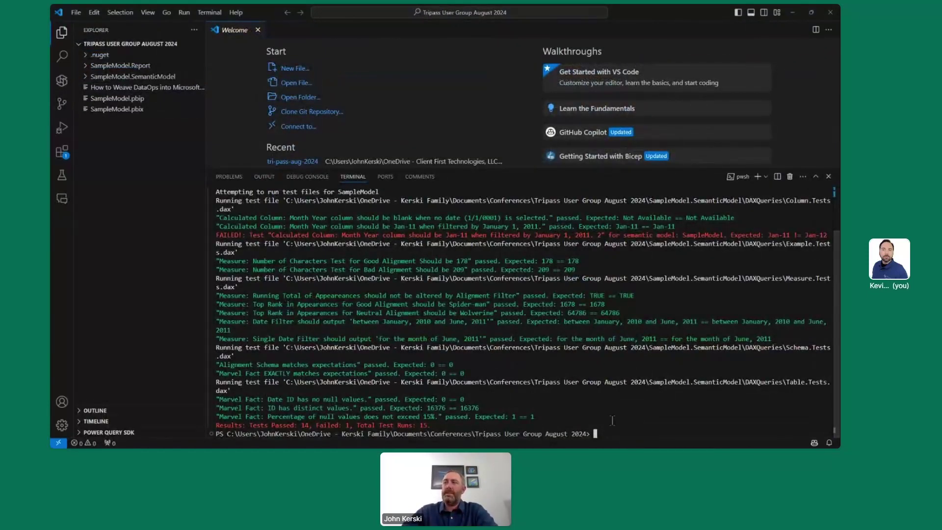
pyautogui.write('cls')
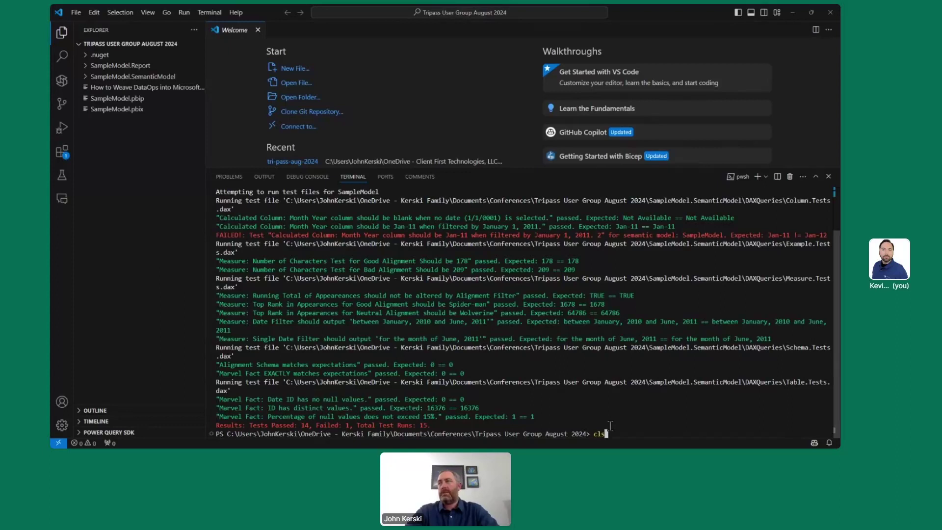
pyautogui.press('Return')
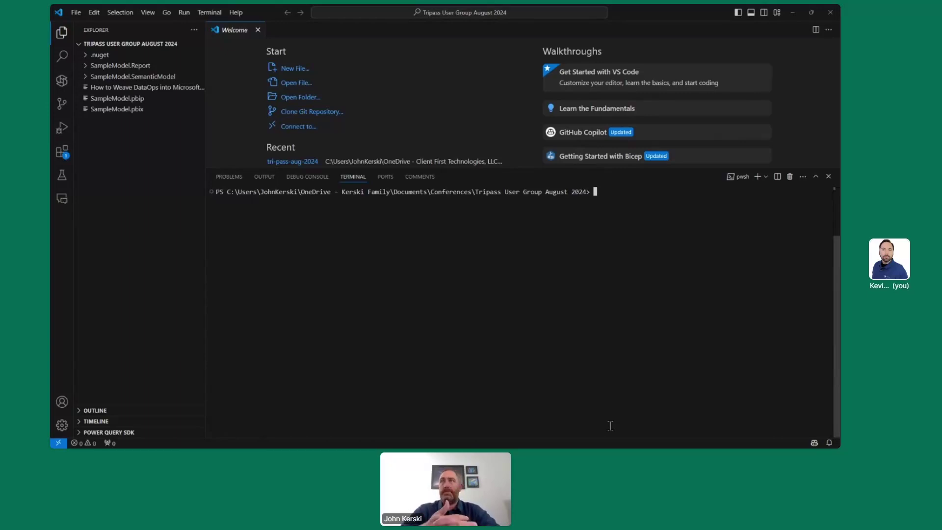
# Show Install-Module -Name Invoke-DQVTesting at the terminal prompt, and replace it with Invoke-DQVTesting -Local without running either command
pyautogui.write('Install-Module -Name Invoke-DQVTesting')
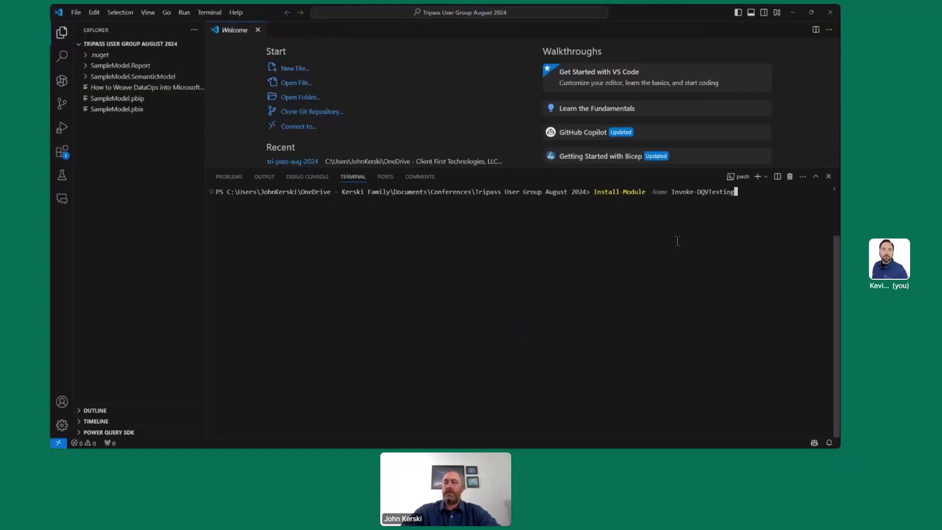
pyautogui.press('Up')
pyautogui.press('Up')
pyautogui.press('Up')
pyautogui.press('Up')
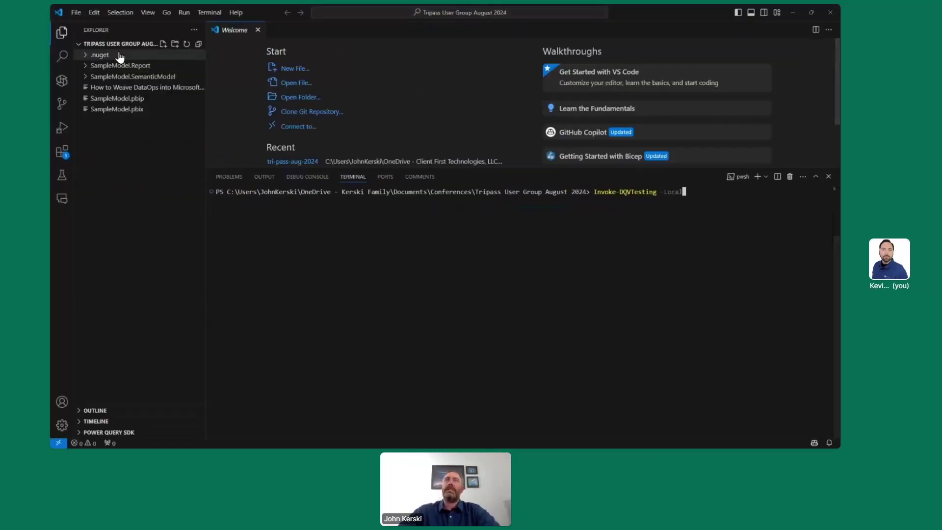
# Expand the DAXQueries folder of SampleModel.SemanticModel to show its test files, and run Invoke-DQVTesting -Local in the terminal
pyautogui.click(85, 76)
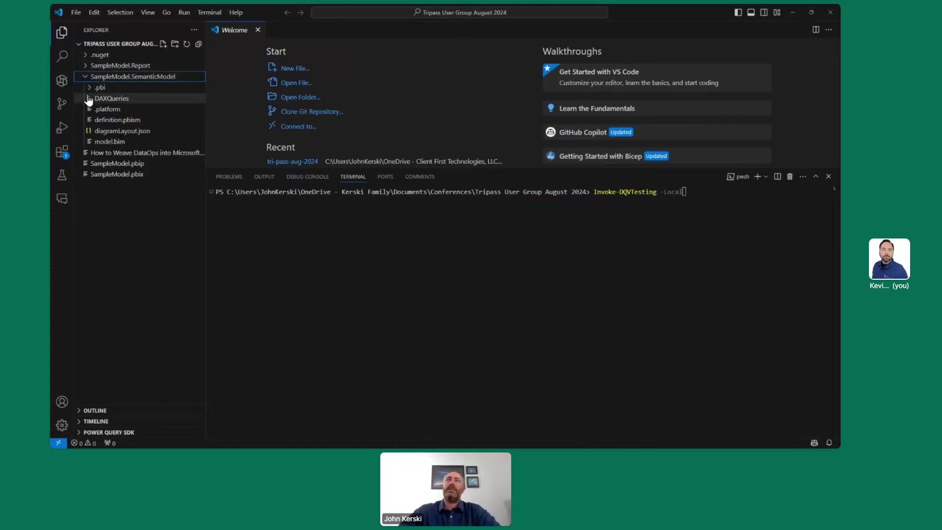
pyautogui.click(89, 100)
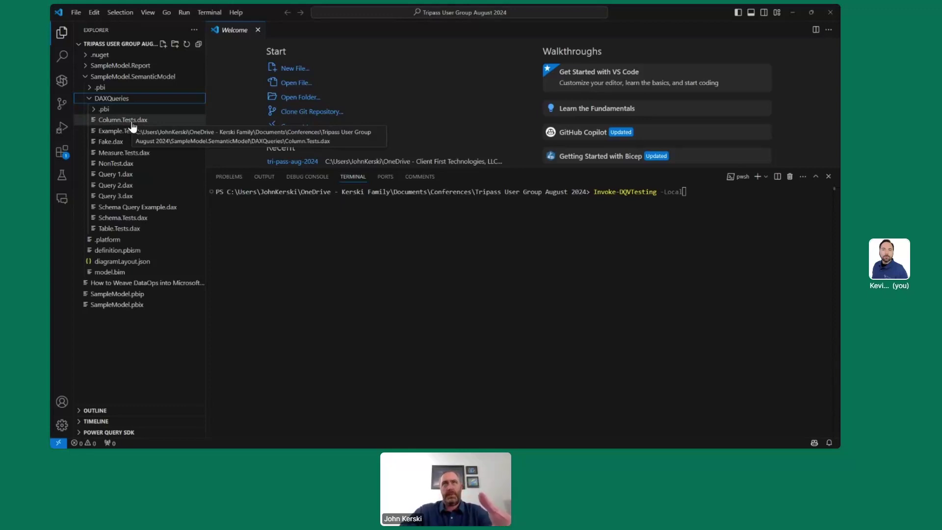
pyautogui.click(708, 200)
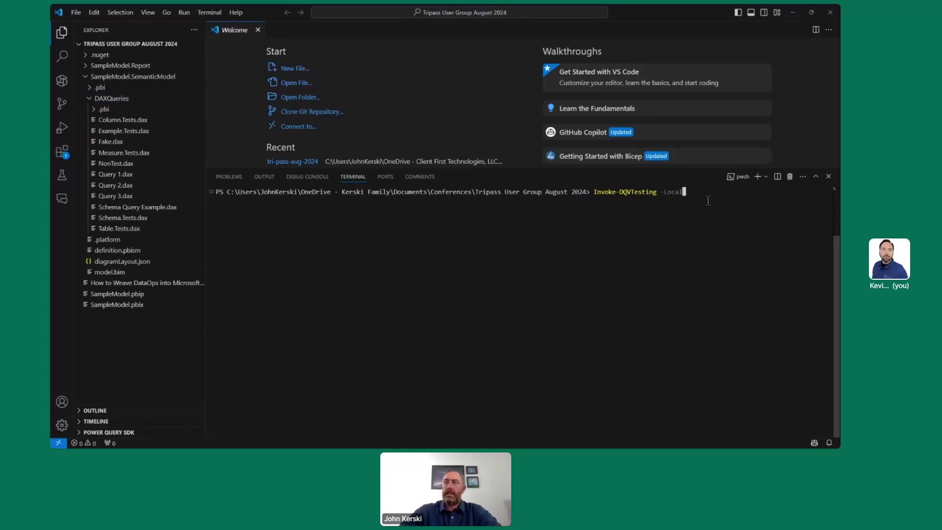
pyautogui.press('Return')
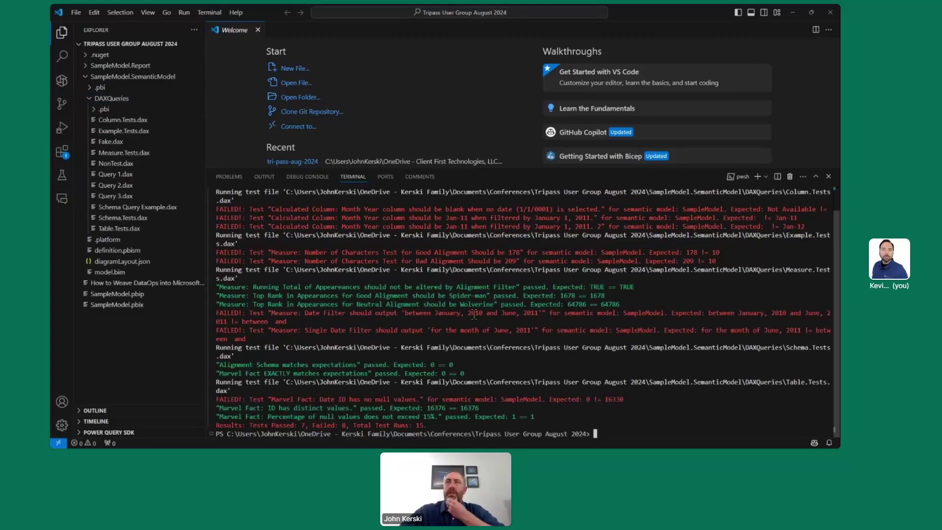
# Review the terminal's test output, highlighting the results summary, the first Column.Tests failure and the Column.Tests.dax file name
pyautogui.scroll(1, 474, 314)
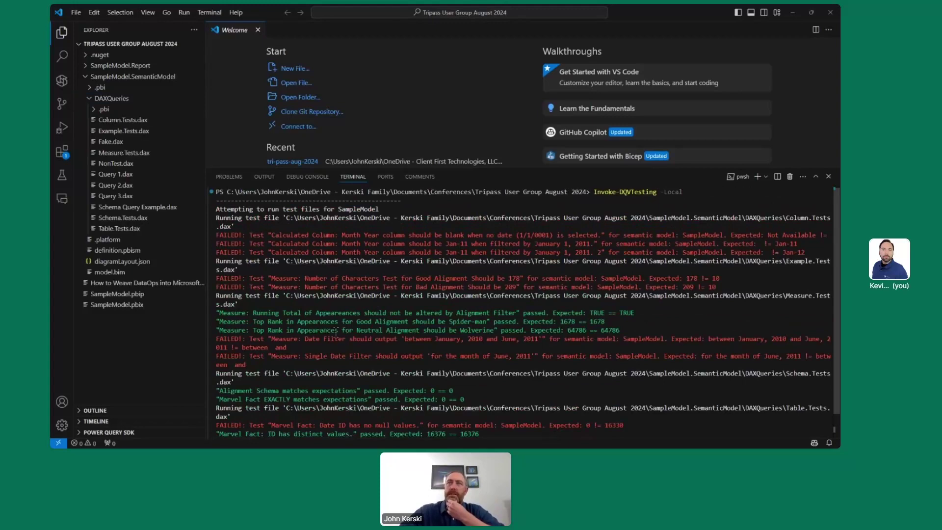
pyautogui.scroll(-1, 258, 228)
pyautogui.moveTo(442, 425); pyautogui.dragTo(214, 425)
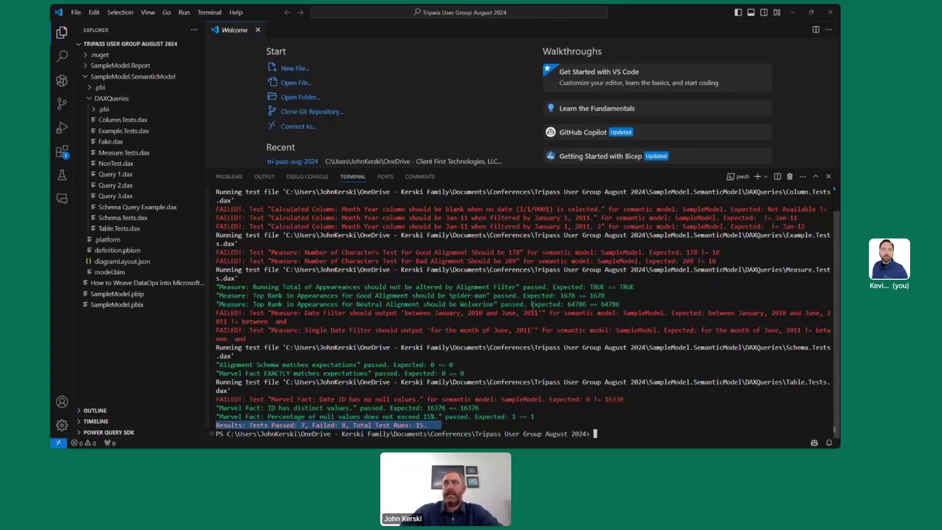
pyautogui.scroll(1, 254, 240)
pyautogui.moveTo(217, 236); pyautogui.dragTo(543, 233)
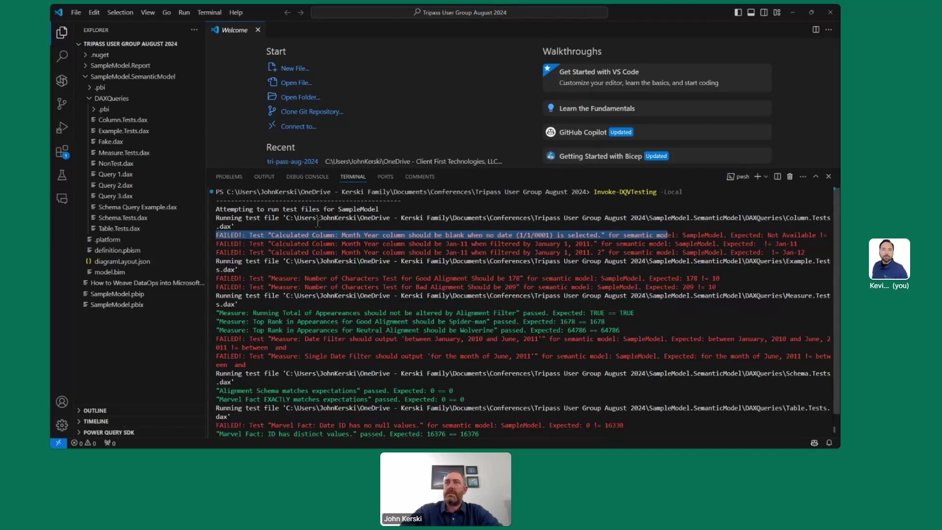
pyautogui.moveTo(305, 227); pyautogui.dragTo(787, 216)
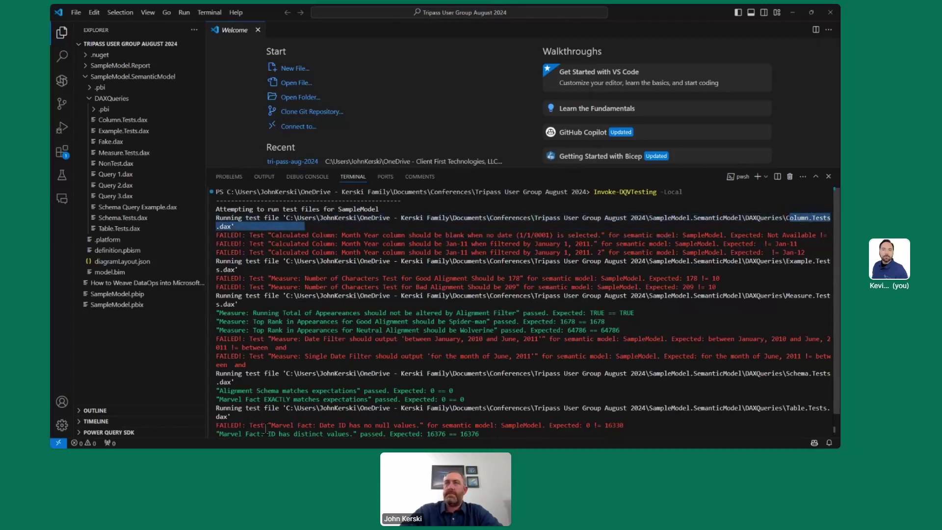
# Switch to Power BI Desktop and view the Column.Tests query with its results
pyautogui.hotkey('alt', 'Tab')
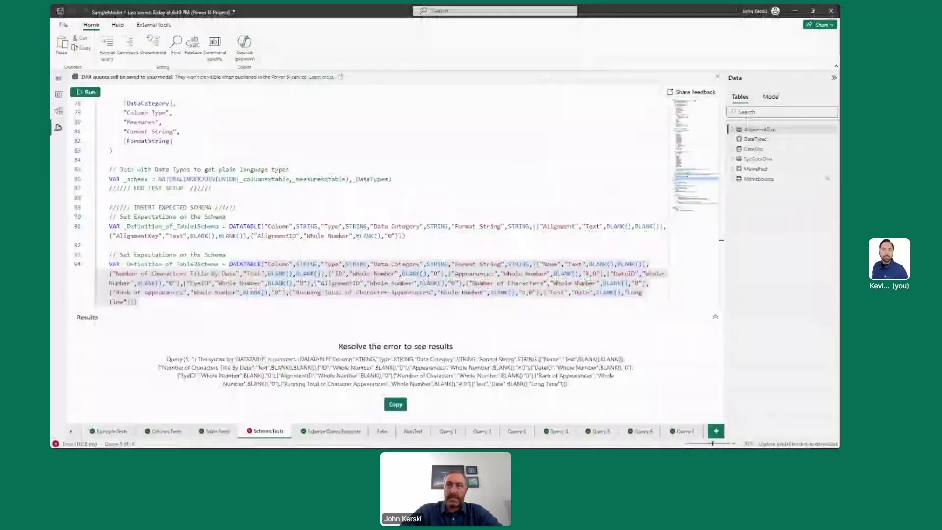
pyautogui.click(158, 432)
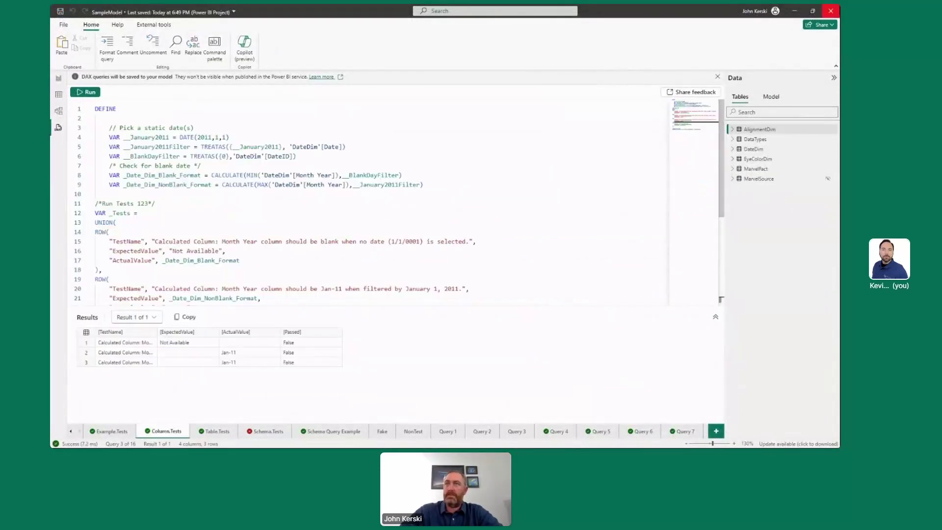
# Return to Visual Studio Code, highlight the passing Running Total measure test and the results summary, and recall Invoke-DQVTesting -Local without running it
pyautogui.click(795, 11)
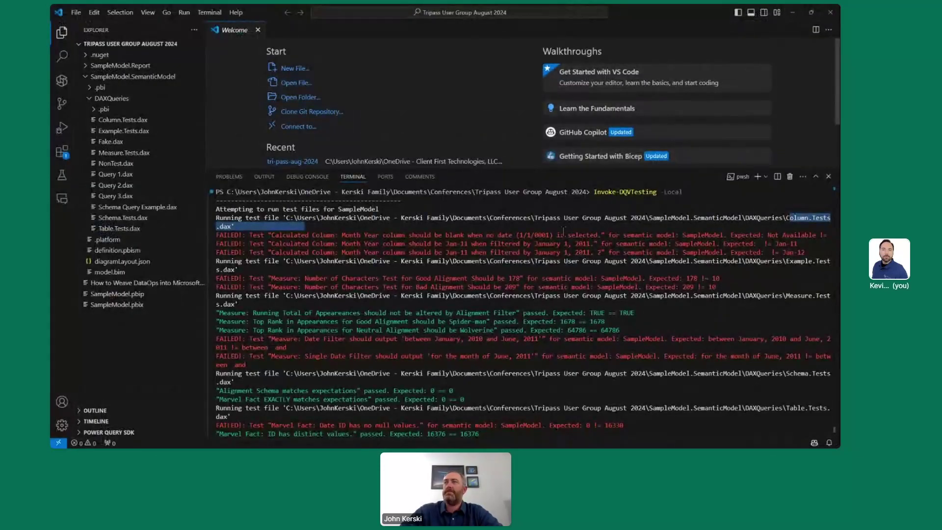
pyautogui.moveTo(216, 312); pyautogui.dragTo(643, 315)
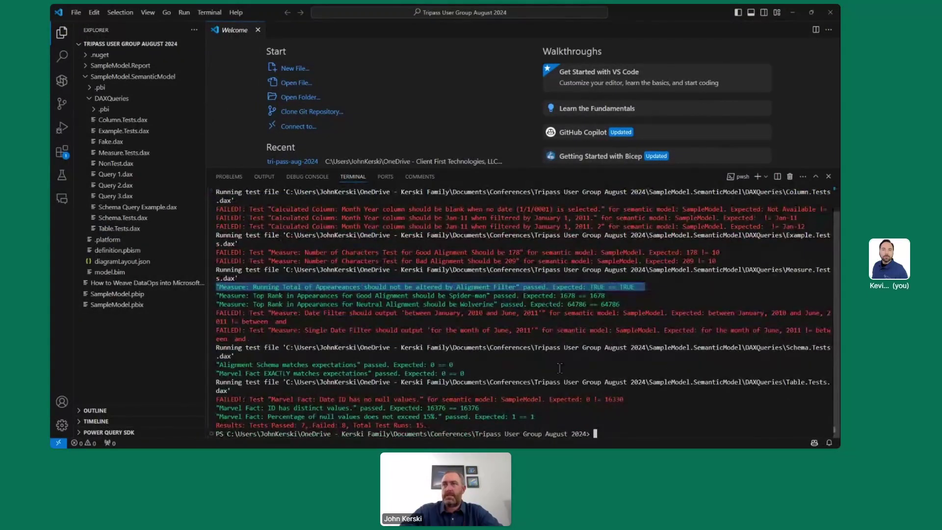
pyautogui.moveTo(430, 425); pyautogui.dragTo(213, 425)
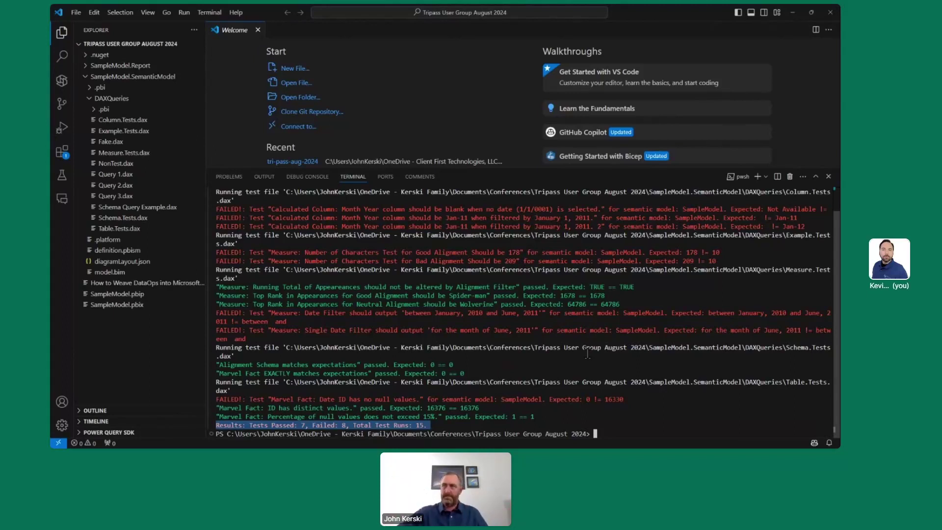
pyautogui.click(630, 421)
pyautogui.press('Up')
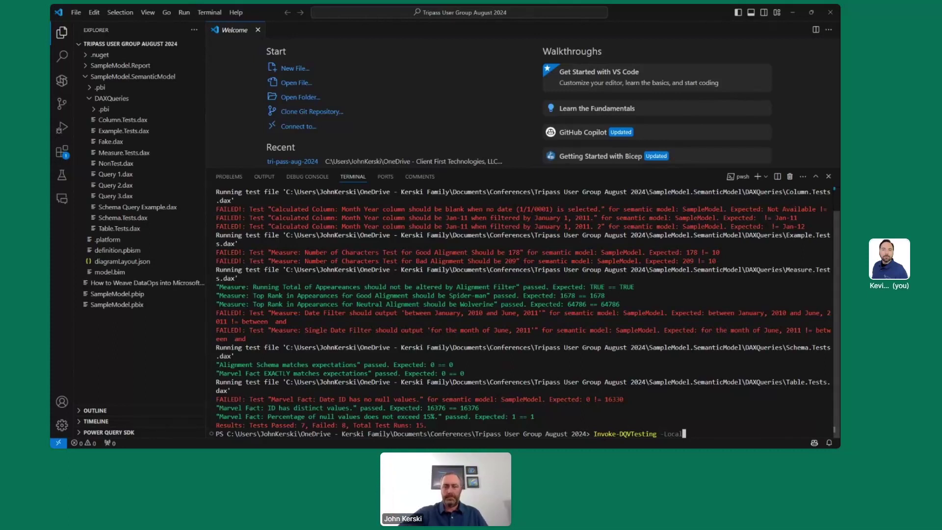
# Switch to the PowerPoint slide show and advance to the PBIP and Git Integration slide
pyautogui.hotkey('alt', 'Tab')
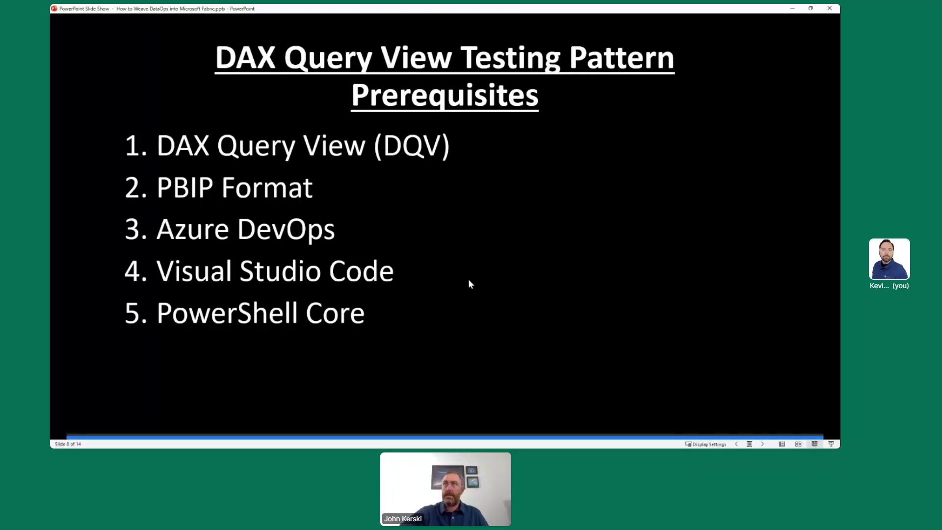
pyautogui.click(469, 280)
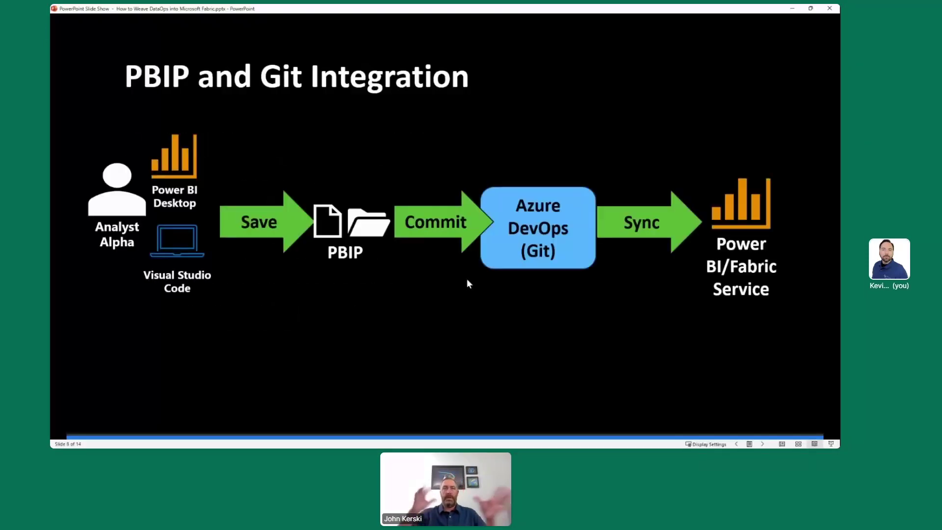
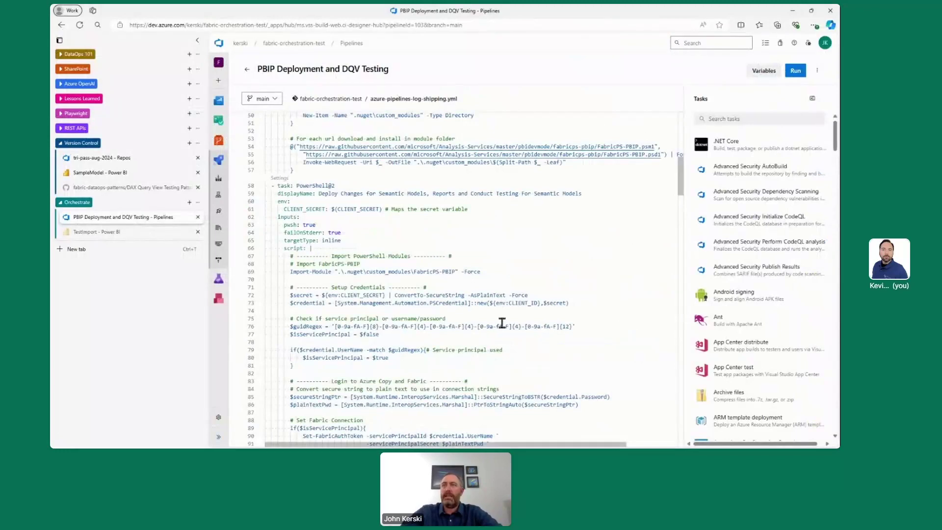
# Find the Set Fabric Connection section of azure-pipelines-log-shipping.yml and mark the user-account and service-principal Set-FabricAuthToken calls with temporary pen strokes
pyautogui.scroll(-5, 502, 322)
pyautogui.scroll(-6, 502, 322)
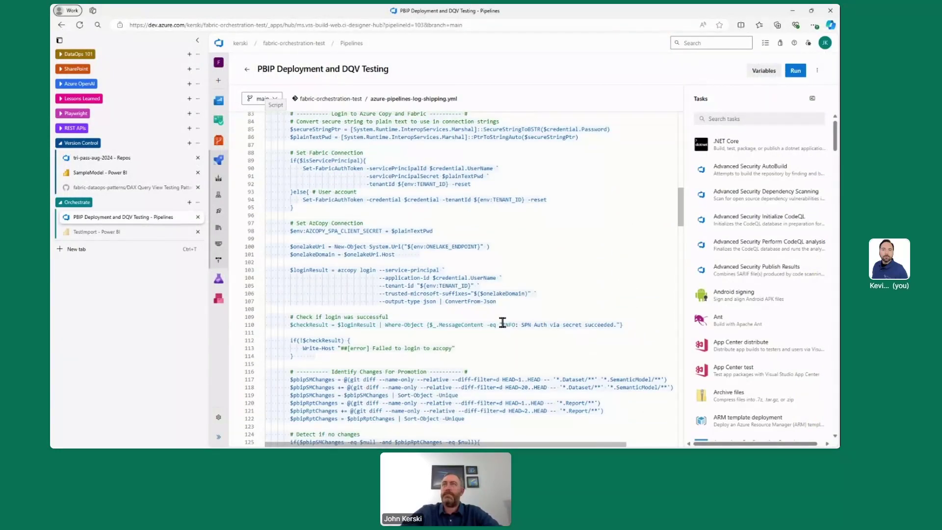
pyautogui.hotkey('ctrl', '1')
pyautogui.moveTo(300, 204); pyautogui.dragTo(459, 200)
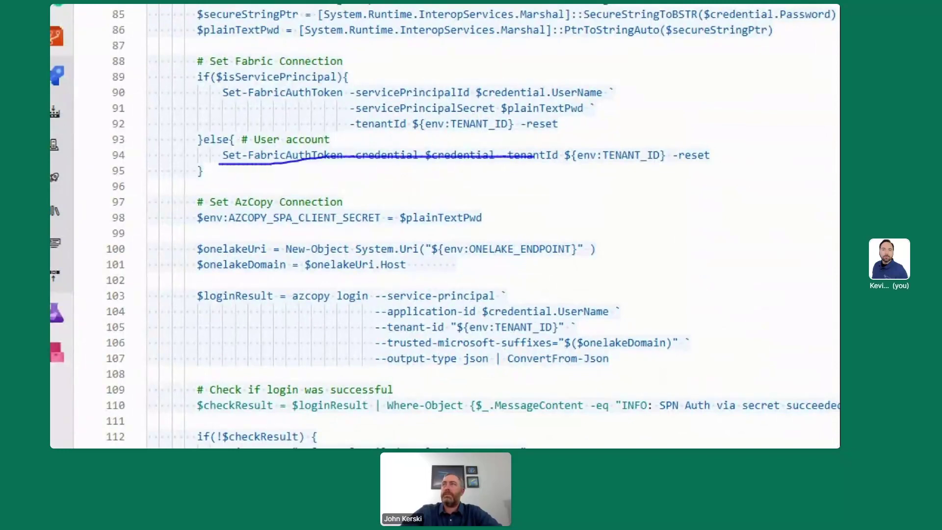
pyautogui.moveTo(534, 156); pyautogui.dragTo(726, 156)
pyautogui.moveTo(219, 145)
pyautogui.mouseDown()
pyautogui.moveTo(220, 163)
pyautogui.moveTo(266, 164)
pyautogui.mouseUp()
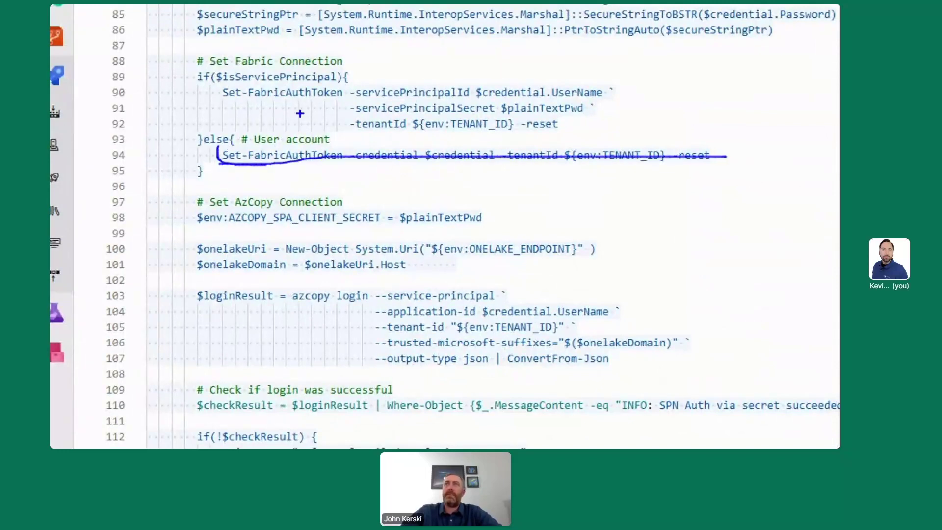
pyautogui.moveTo(222, 103); pyautogui.dragTo(318, 102)
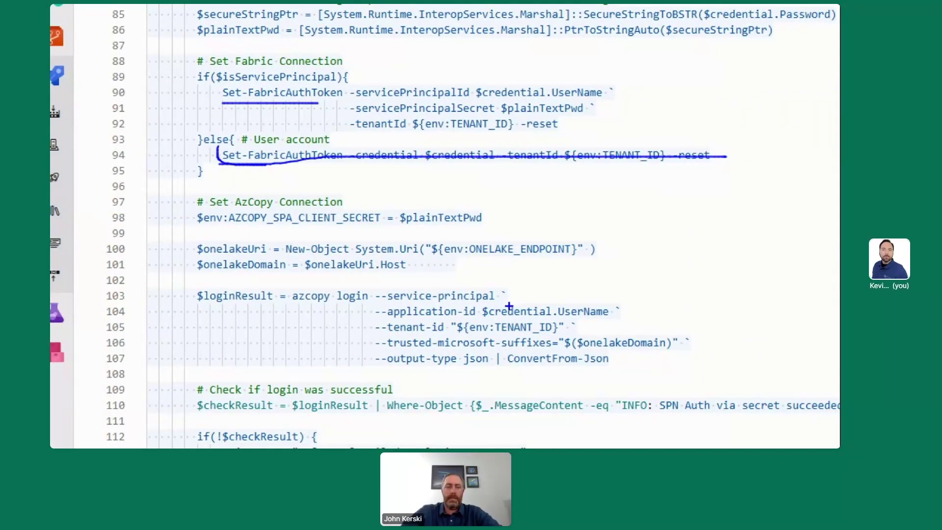
pyautogui.press('Escape')
# Magnify the Identify Changes For Promotion section, bracket its git diff lines, and circle the HEAD~1 and HEAD~20 commit ranges
pyautogui.scroll(-3, 474, 331)
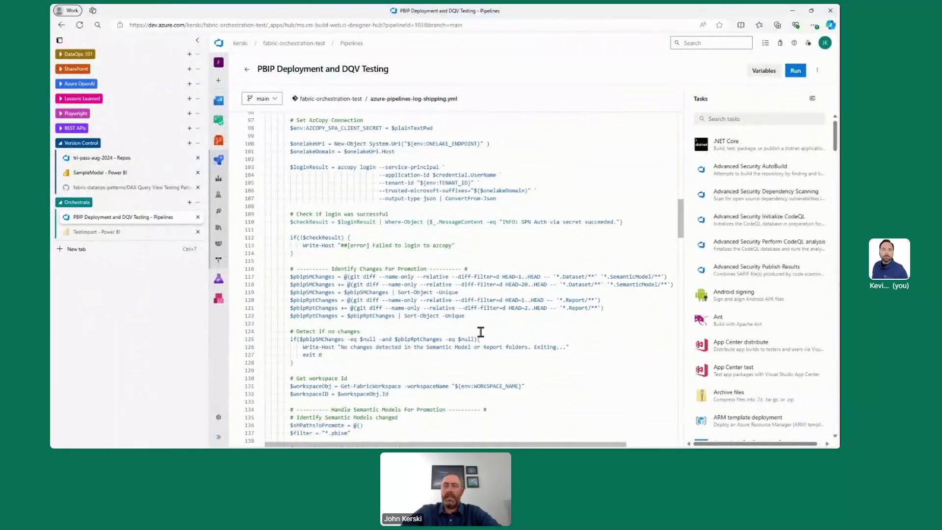
pyautogui.hotkey('ctrl', '1')
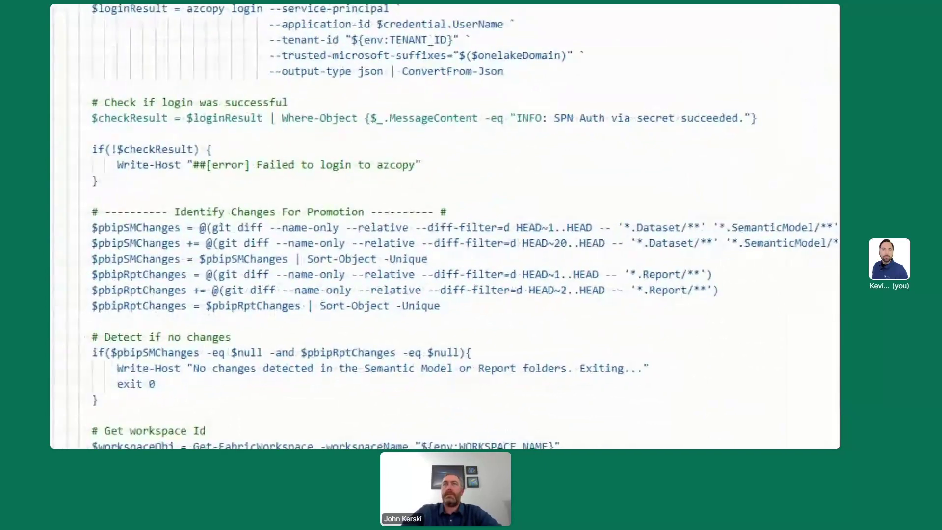
pyautogui.moveTo(82, 202)
pyautogui.mouseDown()
pyautogui.moveTo(72, 278)
pyautogui.moveTo(78, 311)
pyautogui.moveTo(100, 322)
pyautogui.mouseUp()
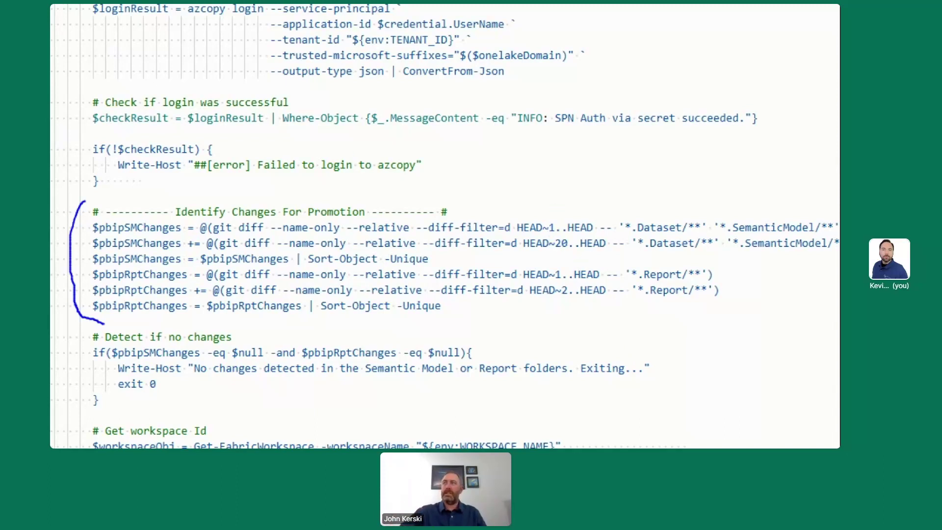
pyautogui.moveTo(503, 214)
pyautogui.mouseDown()
pyautogui.moveTo(529, 247)
pyautogui.moveTo(577, 261)
pyautogui.moveTo(630, 218)
pyautogui.moveTo(514, 196)
pyautogui.moveTo(508, 216)
pyautogui.mouseUp()
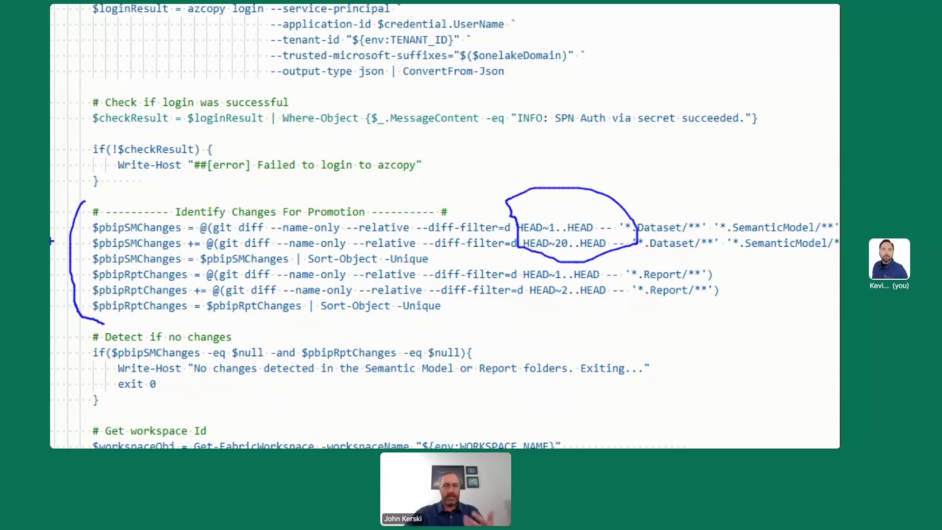
# Zoom in on the Handle Semantic Models For Promotion section and bracket the code that identifies changed models and removes duplicates
pyautogui.scroll(-8, 451, 312)
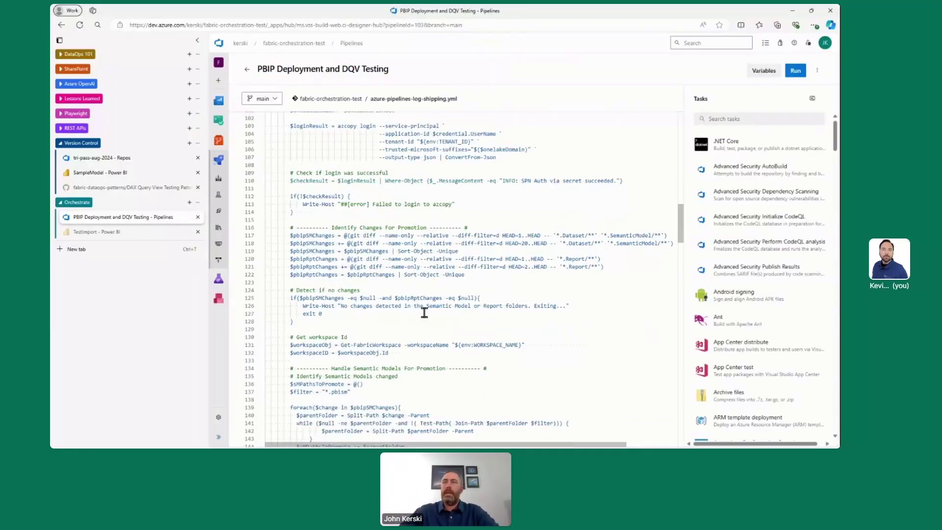
pyautogui.scroll(-3, 452, 312)
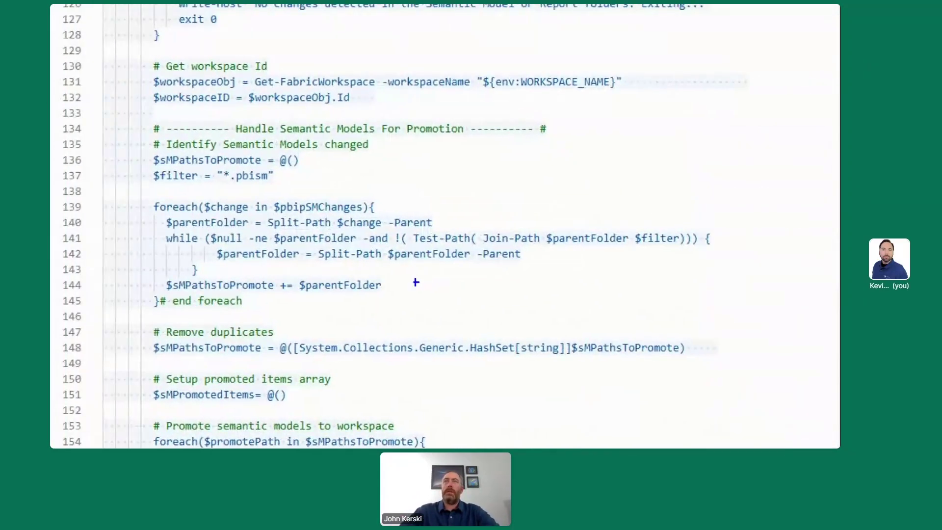
pyautogui.moveTo(147, 118)
pyautogui.mouseDown()
pyautogui.moveTo(115, 304)
pyautogui.moveTo(132, 378)
pyautogui.mouseUp()
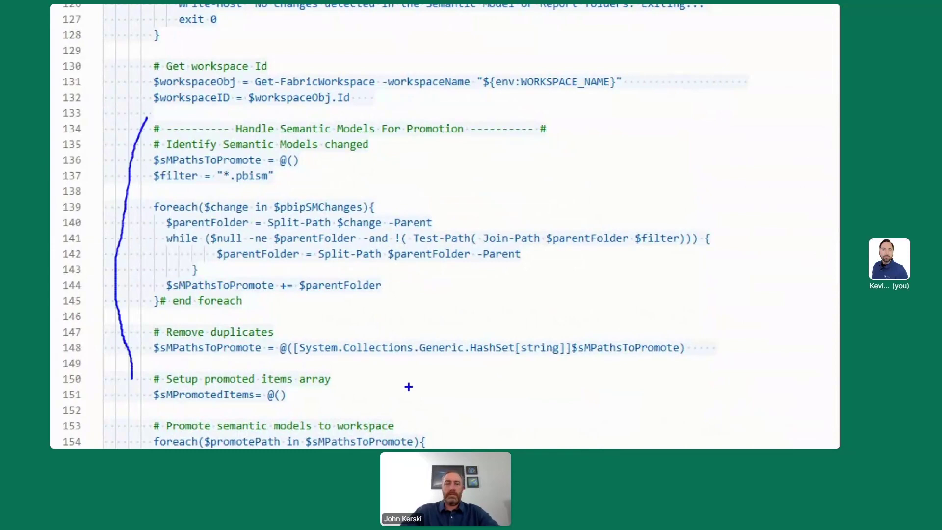
# Outline the loop that promotes semantic models to the workspace and underline its Import-FabricItem command
pyautogui.scroll(-5, 410, 314)
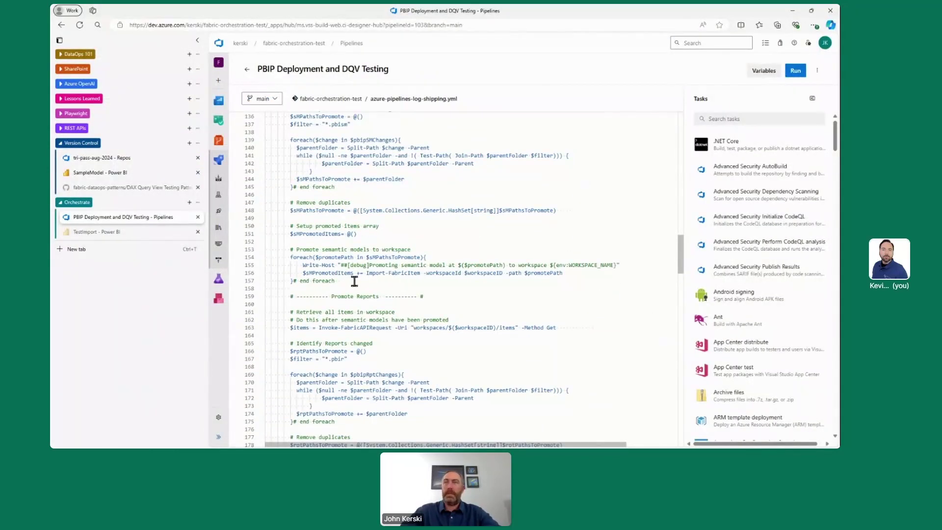
pyautogui.moveTo(229, 206)
pyautogui.mouseDown()
pyautogui.moveTo(212, 249)
pyautogui.moveTo(255, 304)
pyautogui.moveTo(355, 304)
pyautogui.moveTo(363, 283)
pyautogui.moveTo(815, 272)
pyautogui.mouseUp()
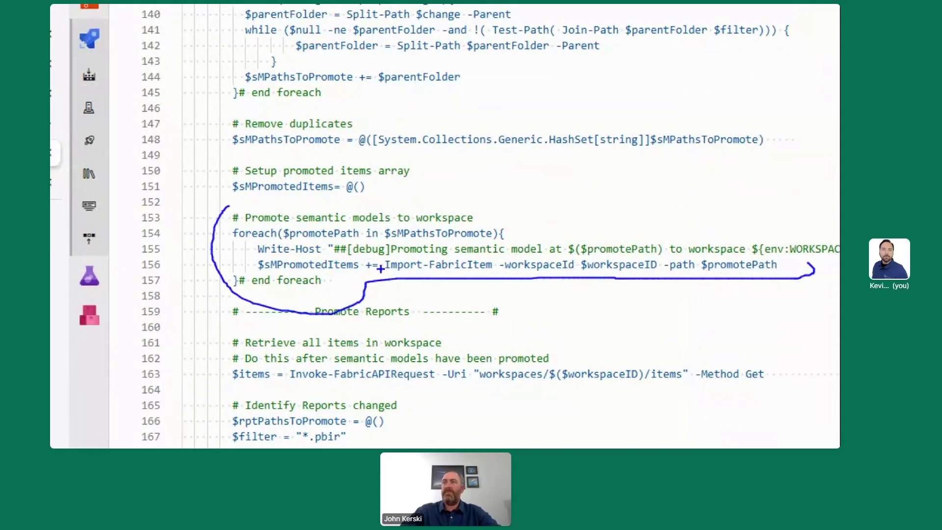
pyautogui.moveTo(387, 273); pyautogui.dragTo(491, 273)
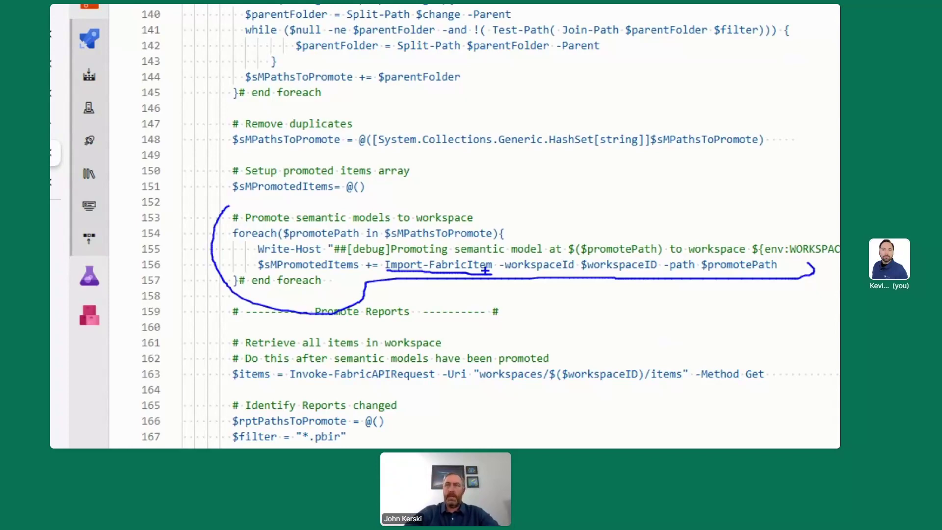
# Review the Promote Reports section, underlining its heading and the "byPath was null" comment in the report promotion loop
pyautogui.scroll(-4, 448, 313)
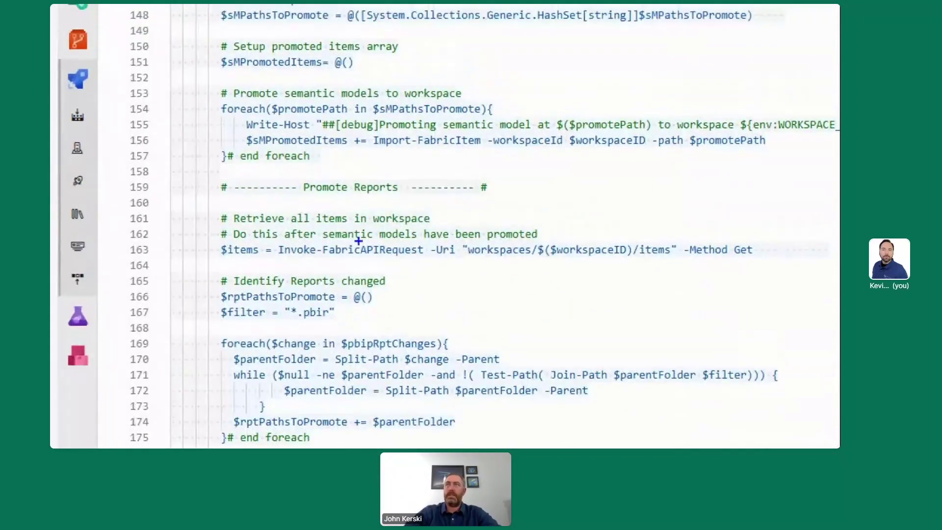
pyautogui.moveTo(305, 195); pyautogui.dragTo(391, 196)
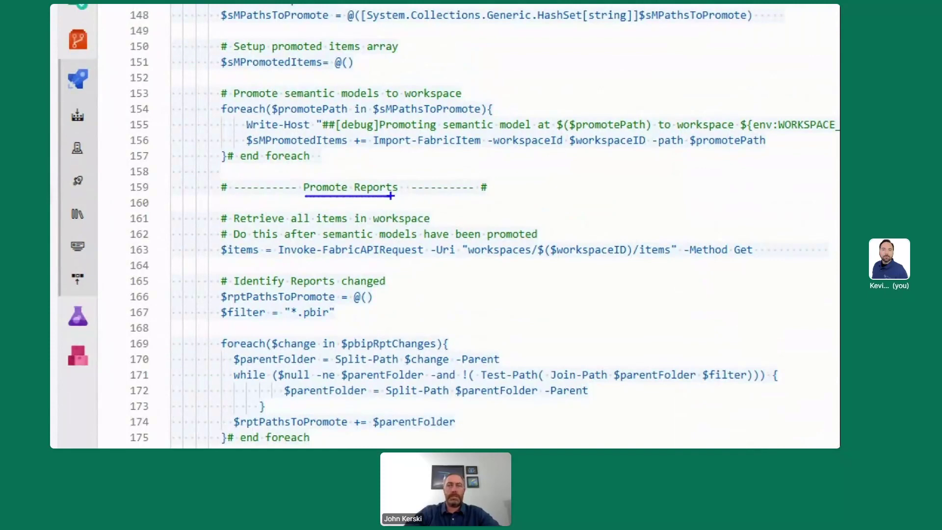
pyautogui.scroll(-7, 408, 288)
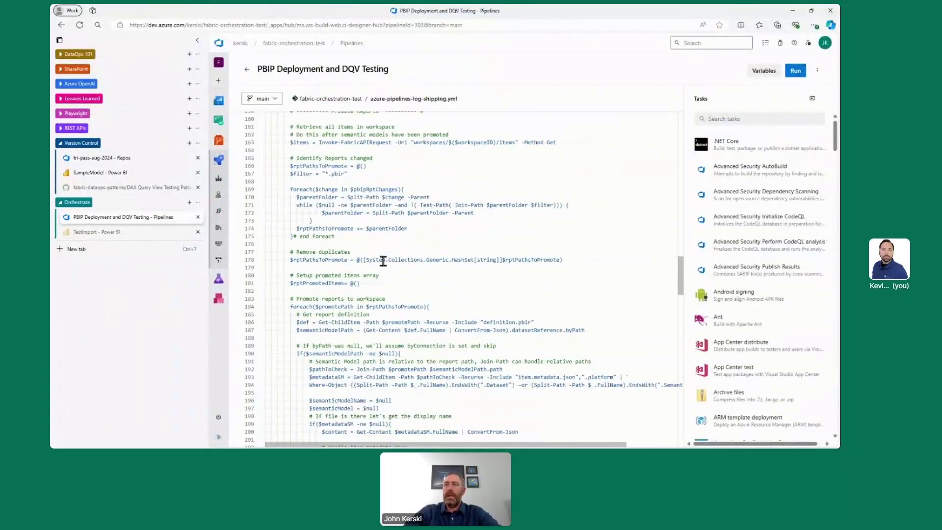
pyautogui.scroll(-3, 383, 261)
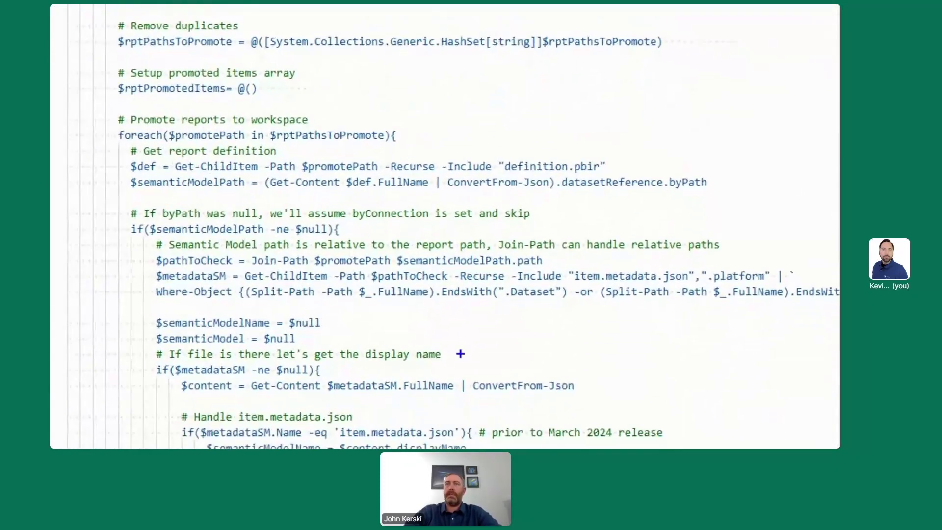
pyautogui.moveTo(155, 218); pyautogui.dragTo(246, 219)
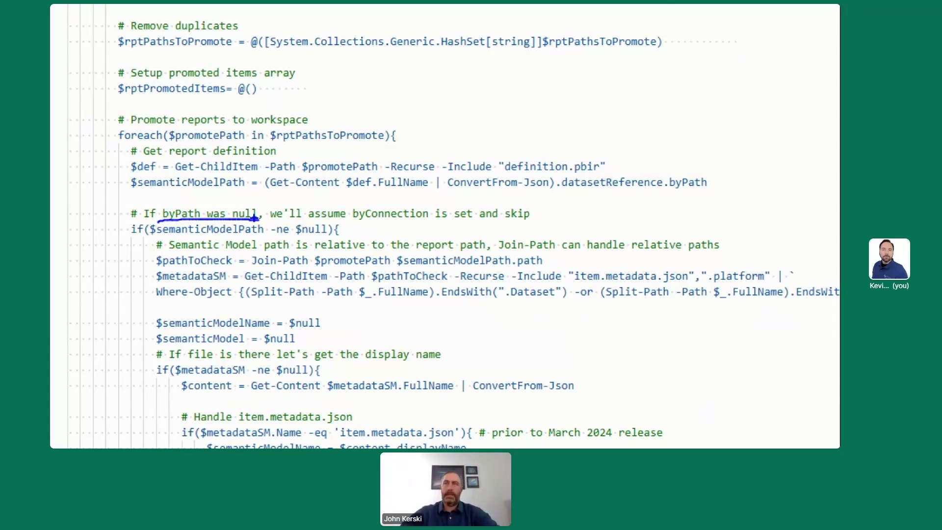
# Review the Run Refreshes and Tests section, underlining $promotedItem in the loop and circling the Invoke-SemanticModelRefresh call
pyautogui.scroll(-9, 407, 316)
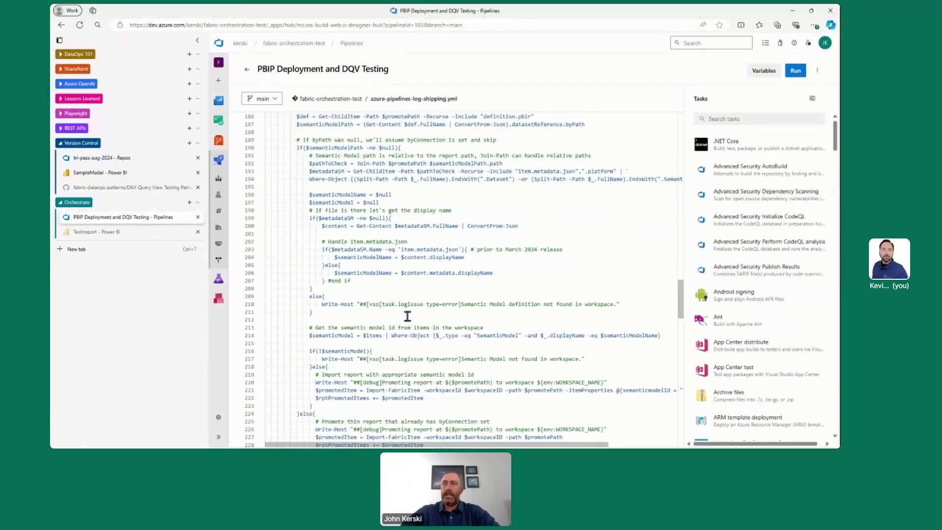
pyautogui.scroll(-2, 407, 316)
pyautogui.scroll(-4, 478, 333)
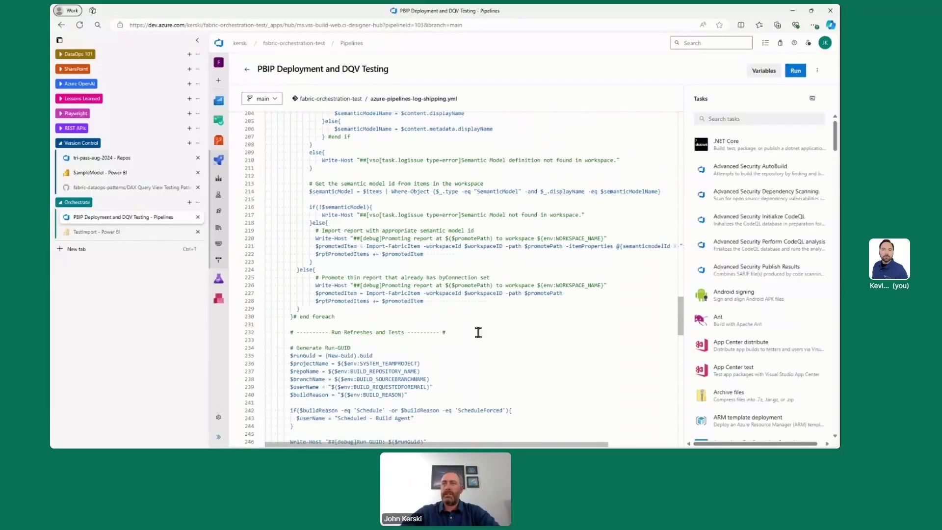
pyautogui.scroll(-6, 479, 332)
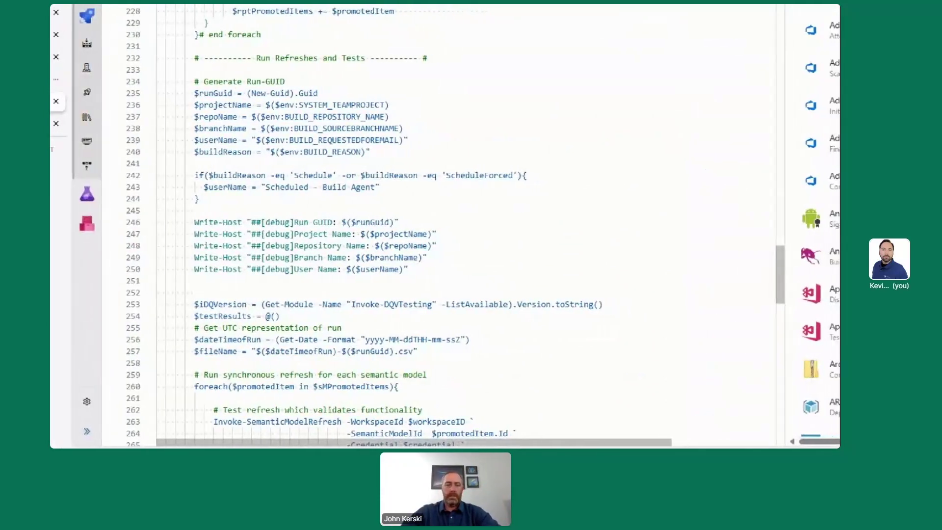
pyautogui.scroll(-3, 485, 437)
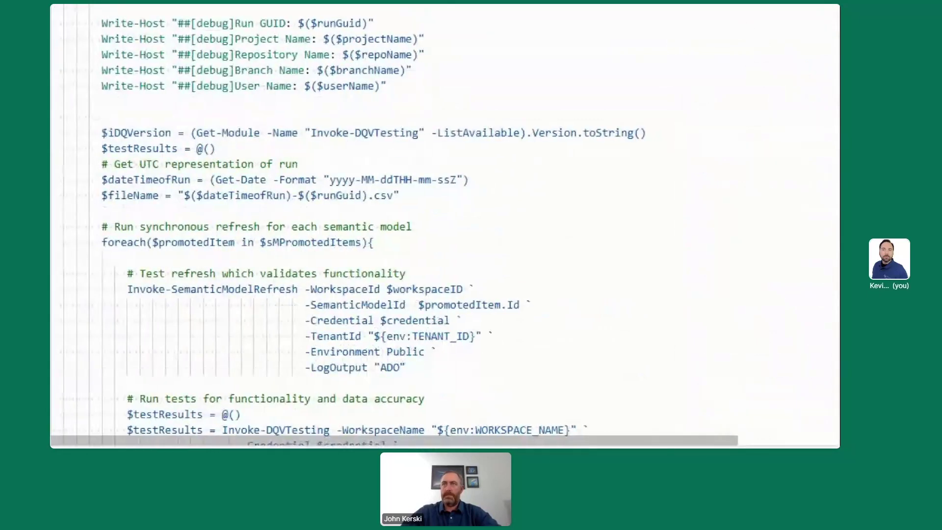
pyautogui.moveTo(152, 249); pyautogui.dragTo(240, 256)
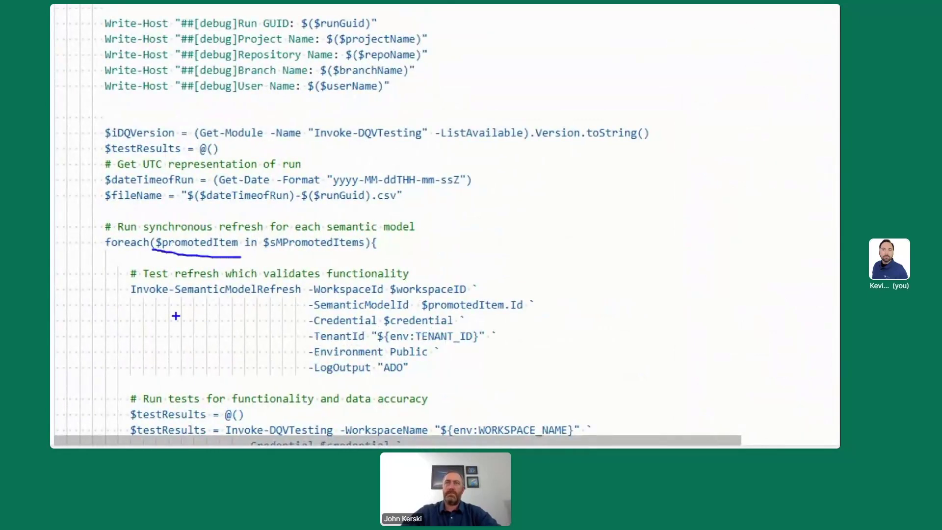
pyautogui.moveTo(117, 298)
pyautogui.mouseDown()
pyautogui.moveTo(288, 342)
pyautogui.moveTo(320, 387)
pyautogui.moveTo(446, 377)
pyautogui.moveTo(456, 362)
pyautogui.moveTo(567, 310)
pyautogui.moveTo(362, 254)
pyautogui.moveTo(154, 249)
pyautogui.moveTo(124, 287)
pyautogui.moveTo(128, 313)
pyautogui.mouseUp()
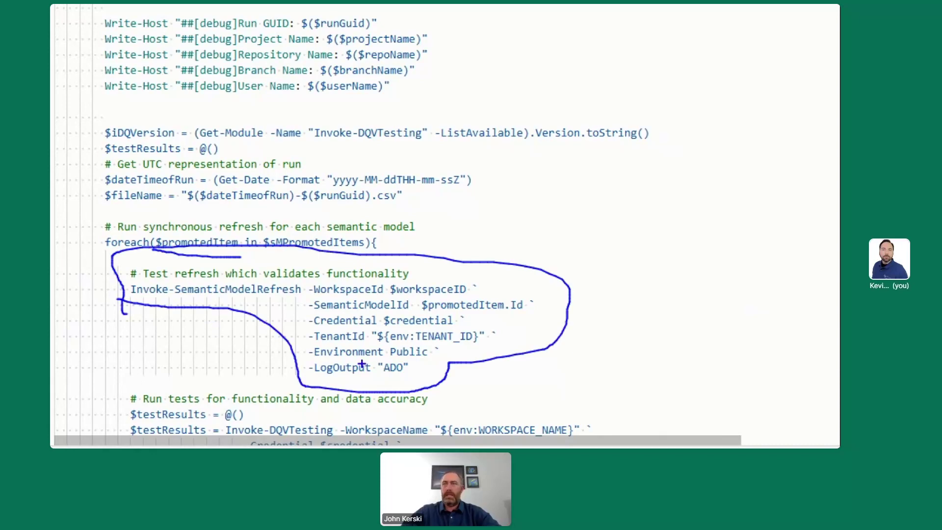
pyautogui.press('Escape')
# Magnify the code that runs tests for functionality and data accuracy, and circle the Invoke-DQVTesting call with its parameters
pyautogui.scroll(-5, 427, 400)
pyautogui.hotkey('ctrl', '1')
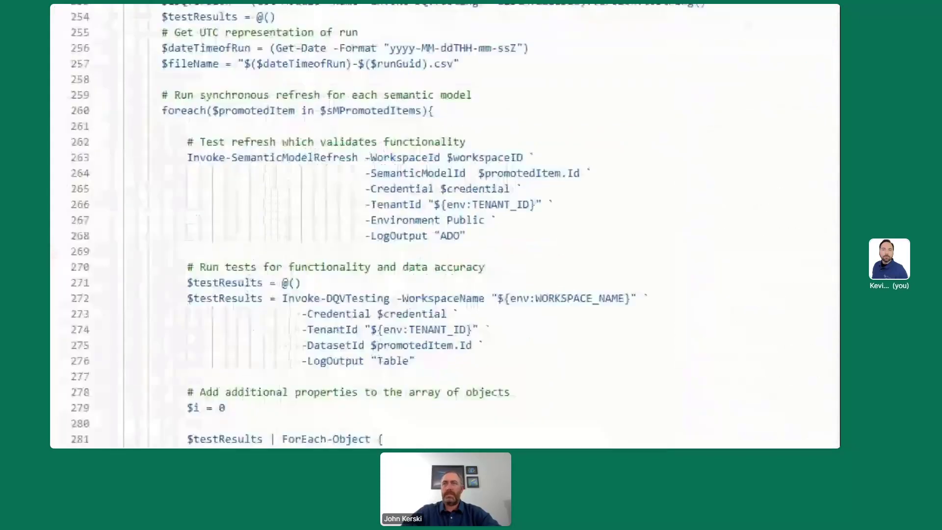
pyautogui.click(388, 387)
pyautogui.moveTo(202, 241)
pyautogui.mouseDown()
pyautogui.moveTo(228, 360)
pyautogui.moveTo(382, 376)
pyautogui.moveTo(525, 361)
pyautogui.moveTo(719, 272)
pyautogui.moveTo(551, 241)
pyautogui.moveTo(197, 239)
pyautogui.moveTo(165, 257)
pyautogui.mouseUp()
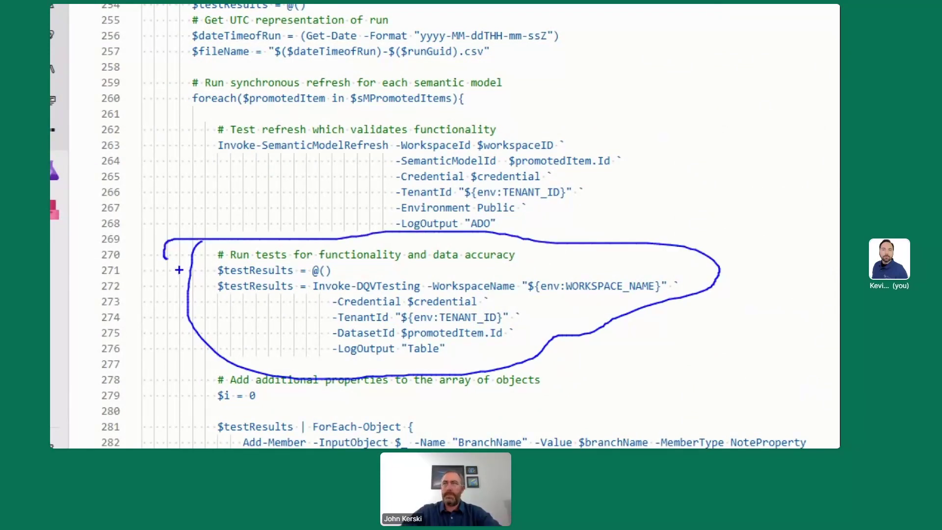
pyautogui.press('Escape')
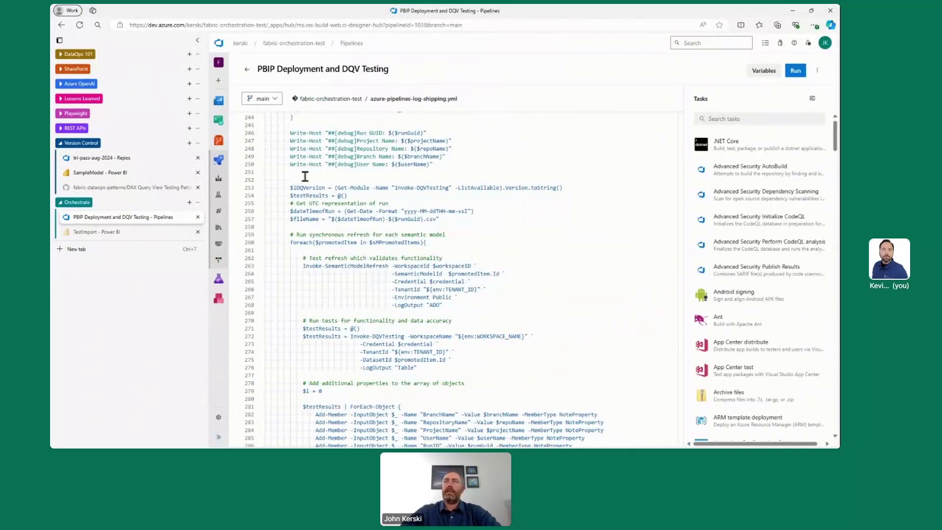
# Open the Automated Deployment and Testing Job of run #20240827.4 in the PBIP Deployment and DQV Testing pipeline
pyautogui.scroll(-10, 446, 301)
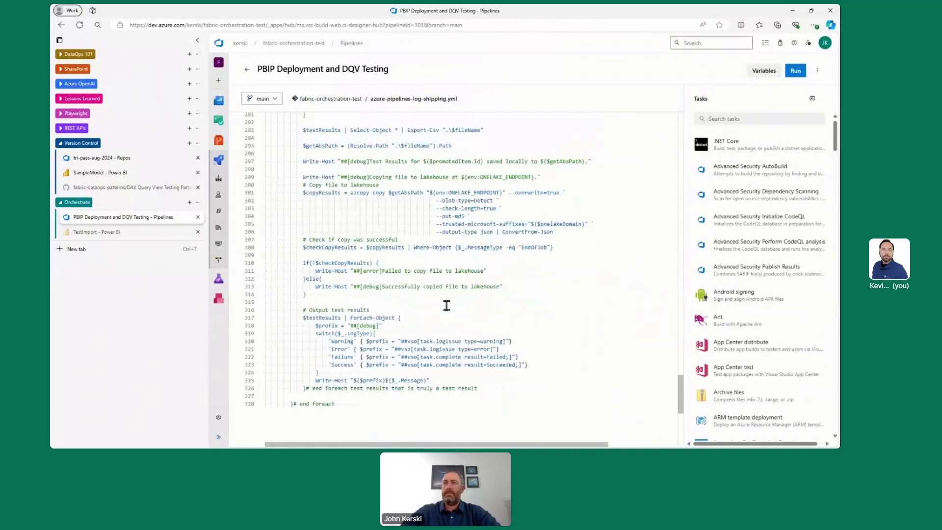
pyautogui.scroll(9, 446, 305)
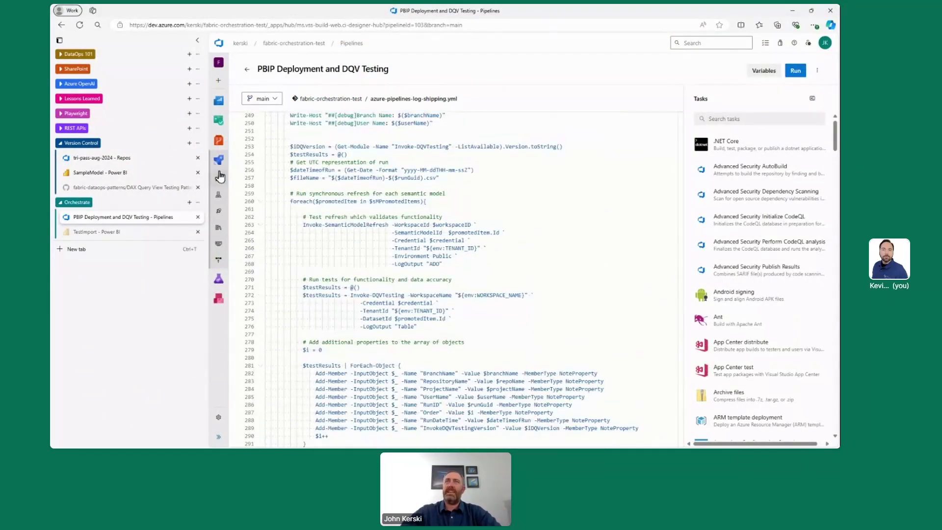
pyautogui.click(219, 176)
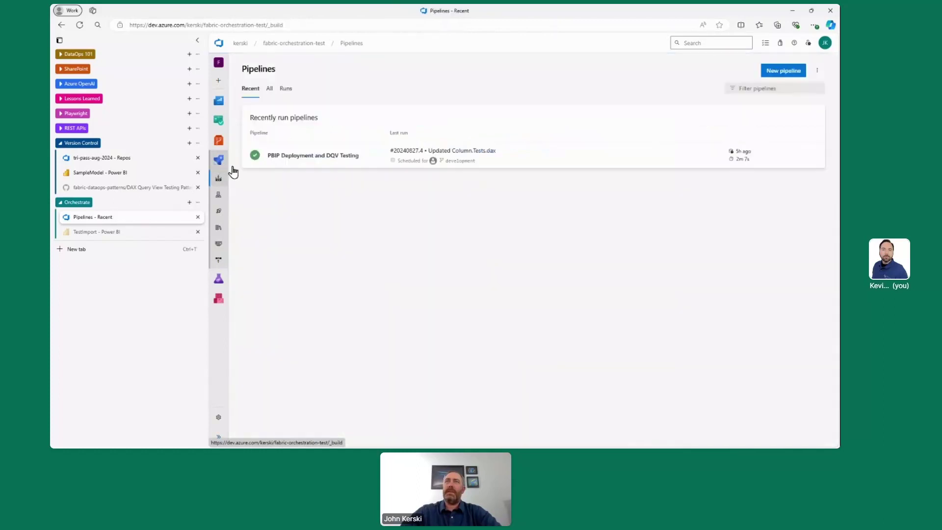
pyautogui.click(304, 155)
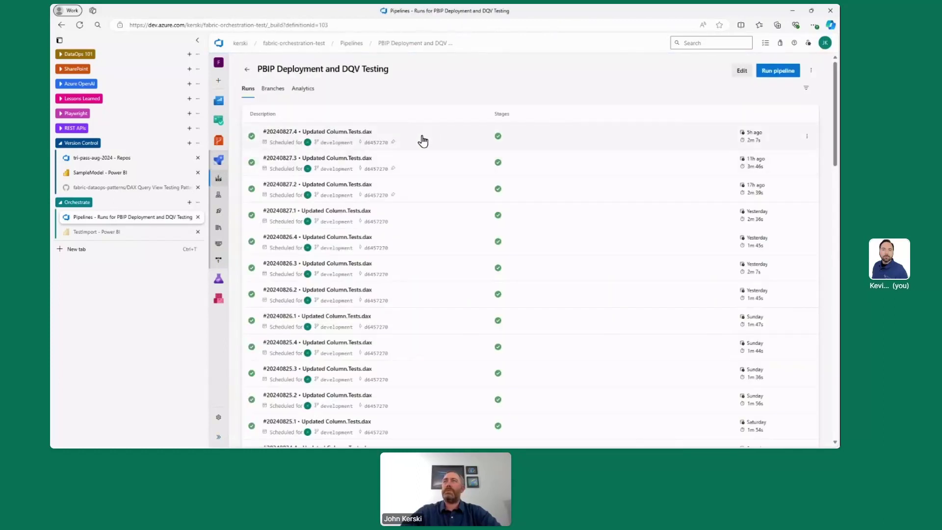
pyautogui.click(422, 141)
pyautogui.click(362, 274)
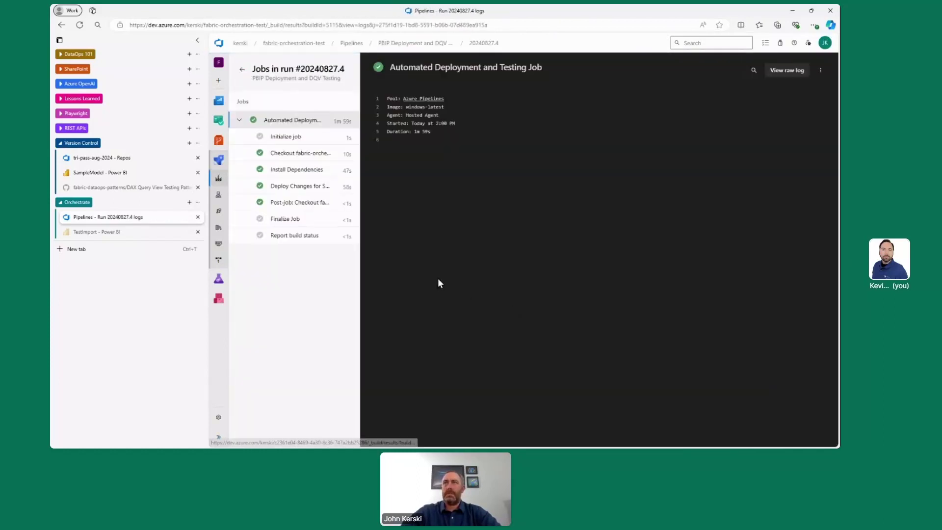
# Review the Install Dependencies and Deploy Changes logs, marking the semantic model promotion lines and magnifying the DAX test results
pyautogui.click(298, 173)
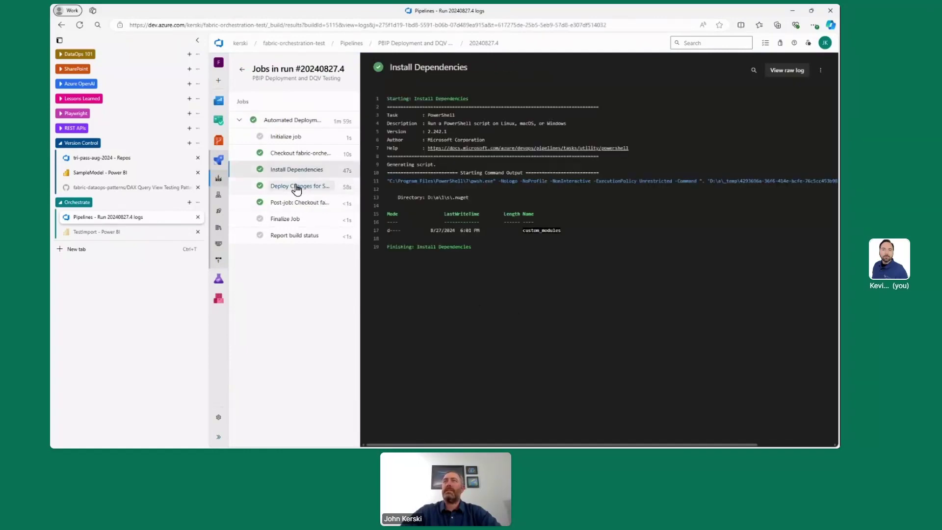
pyautogui.click(296, 187)
pyautogui.scroll(-3, 601, 299)
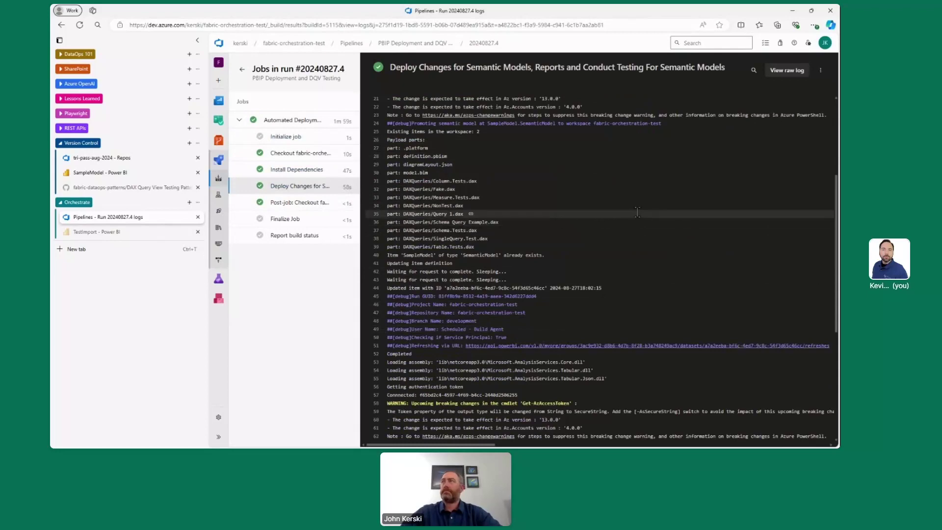
pyautogui.hotkey('ctrl', '1')
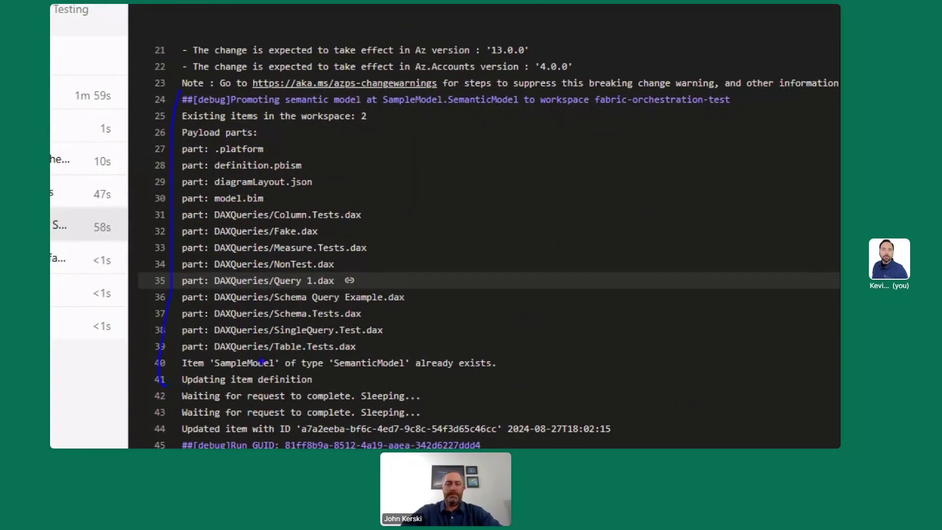
pyautogui.press('Escape')
pyautogui.scroll(-5, 686, 308)
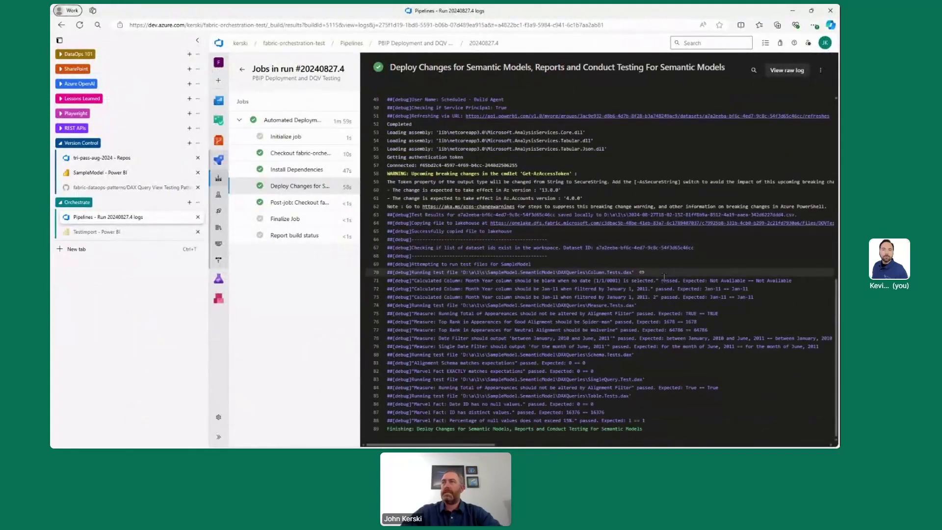
pyautogui.hotkey('ctrl', '1')
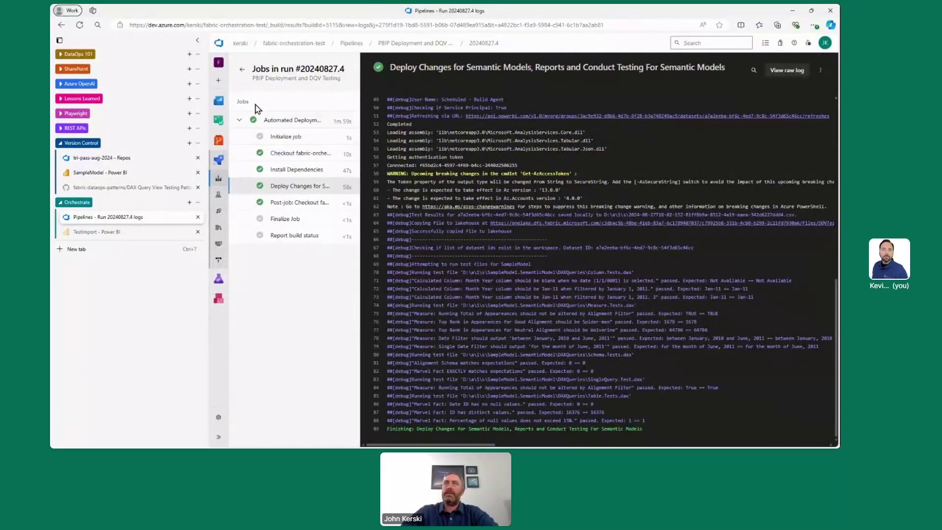
# Find the failed run #20240807.5 in the PBIP Deployment and DQV Testing run history and open its summary
pyautogui.click(221, 162)
pyautogui.click(314, 166)
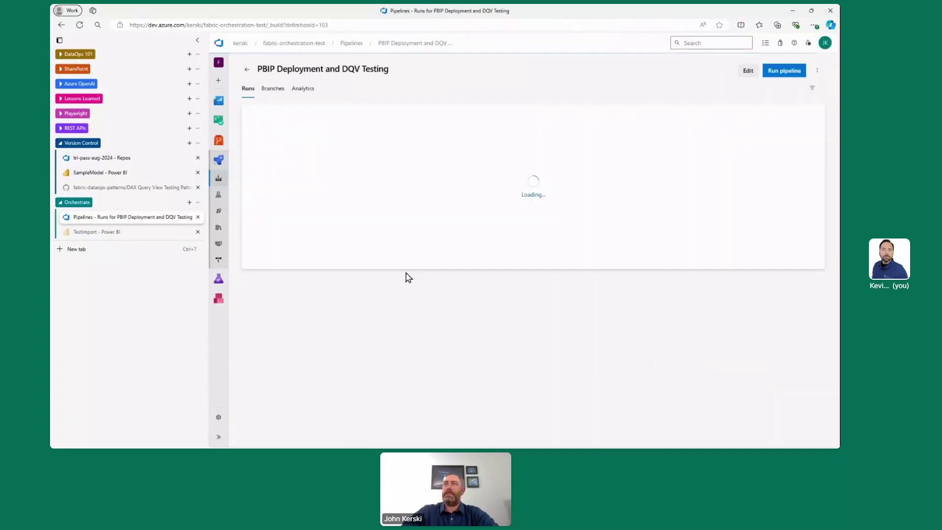
pyautogui.scroll(-15, 402, 275)
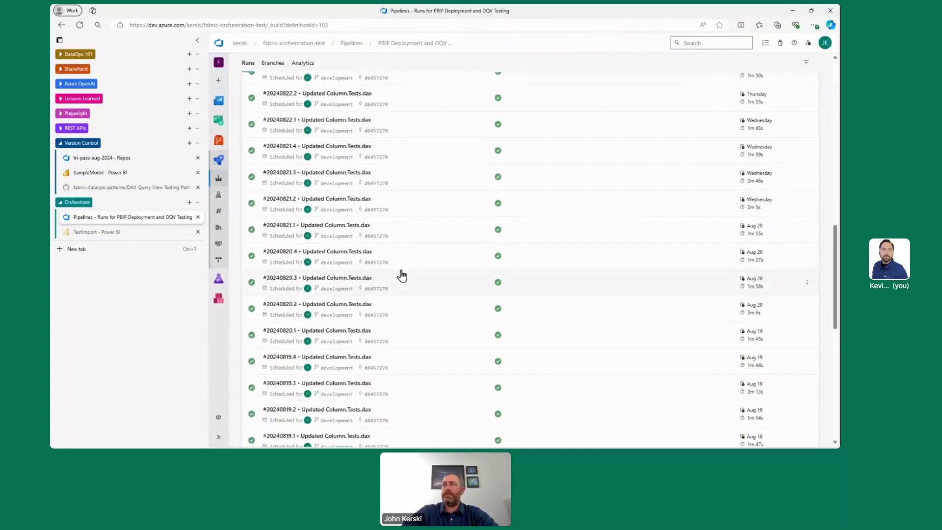
pyautogui.scroll(-10, 402, 275)
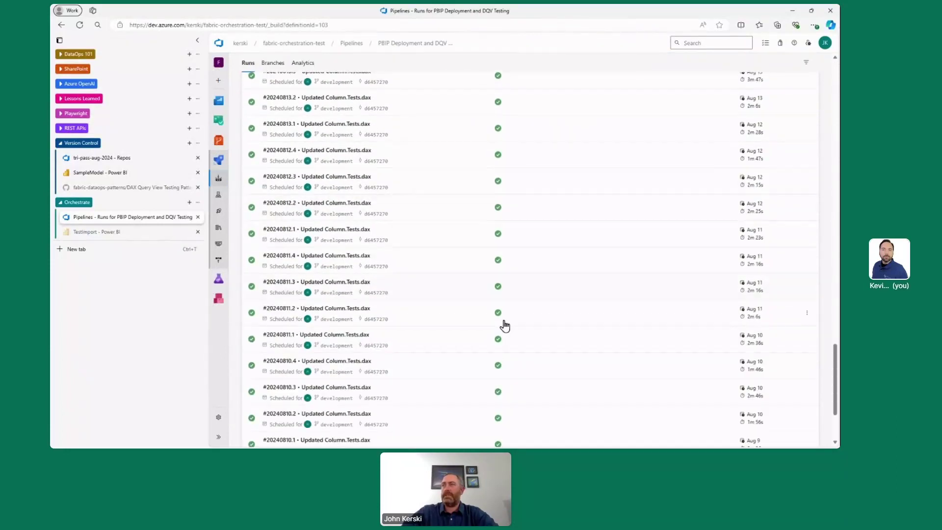
pyautogui.scroll(-8, 450, 319)
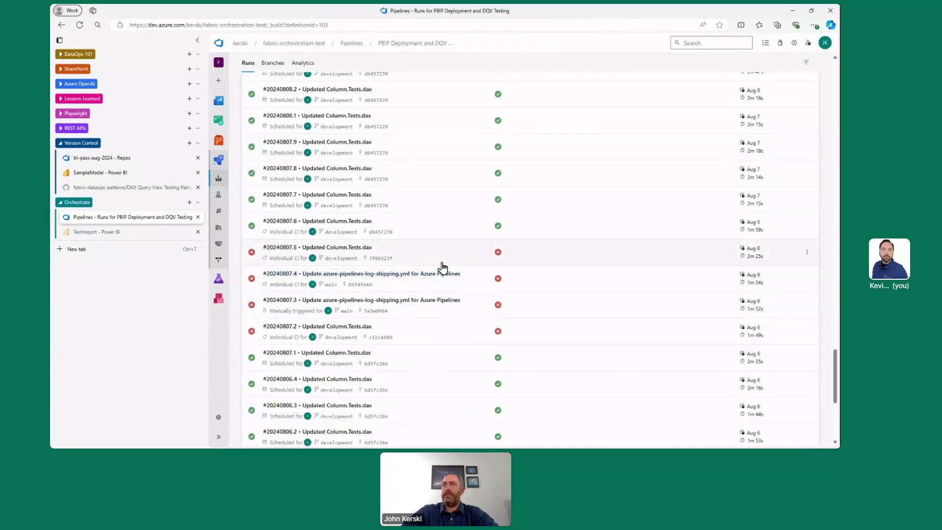
pyautogui.click(444, 254)
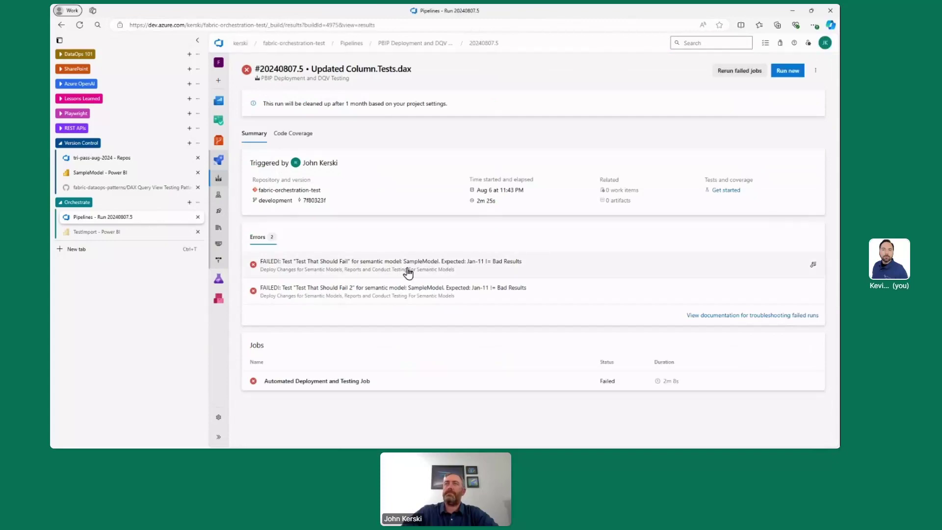
# Inspect the failed Deploy Changes log in the Automated Deployment and Testing Job, and return to the run summary
pyautogui.click(324, 385)
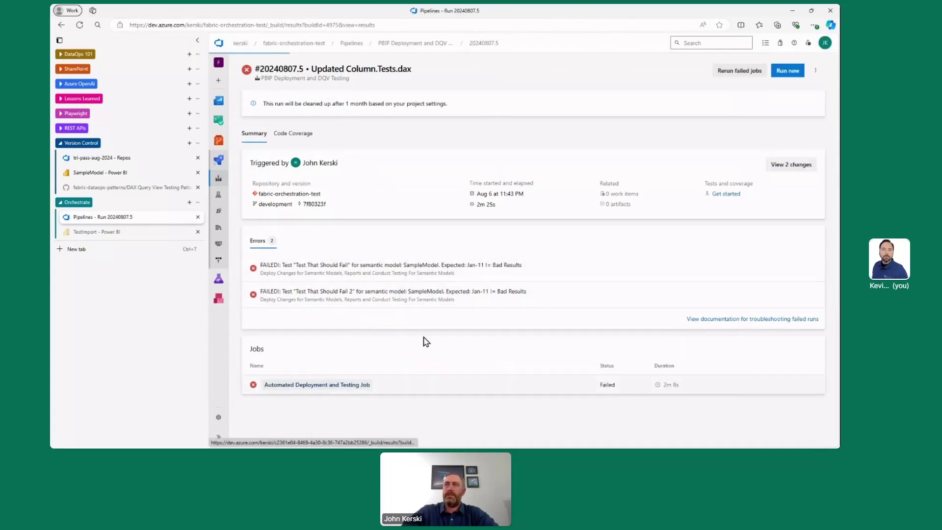
pyautogui.click(294, 186)
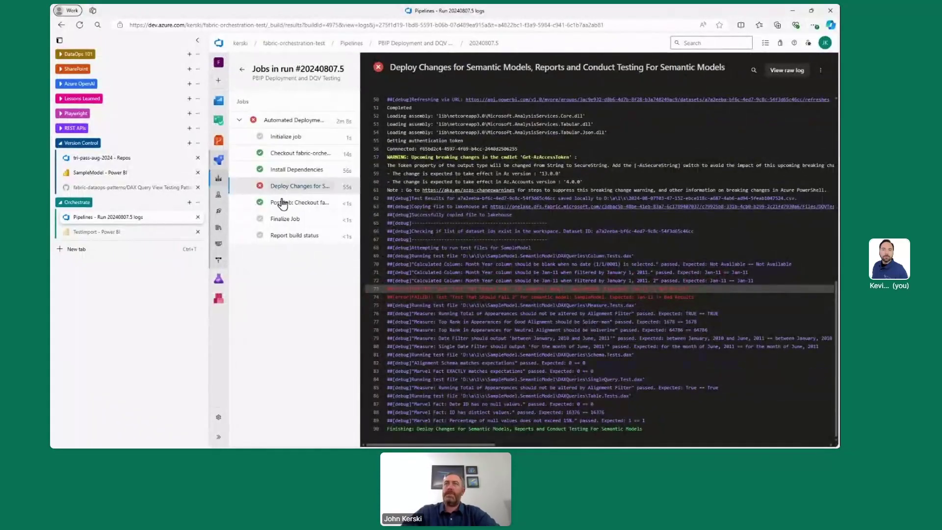
pyautogui.click(62, 25)
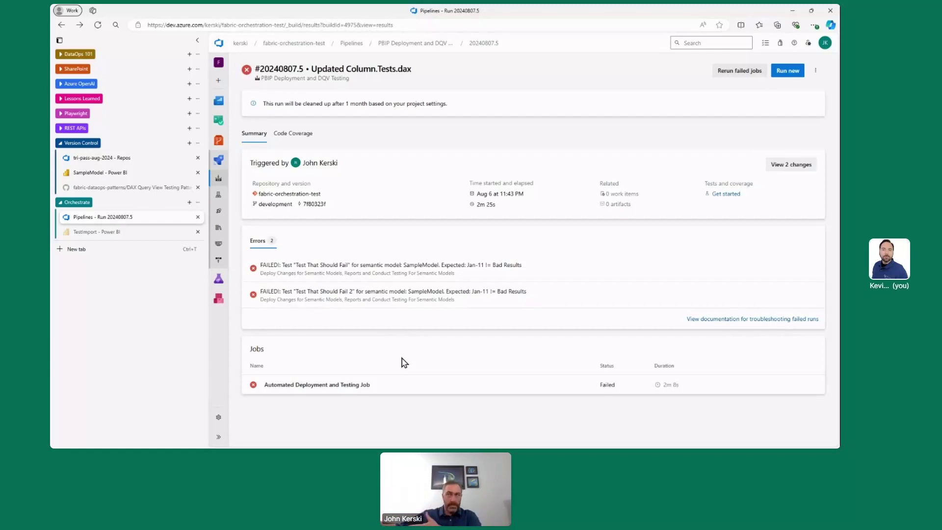
# Reopen the PBIP Deployment and DQV Testing pipeline's YAML in the editor and go to the task that deploys changes and conducts testing
pyautogui.click(221, 161)
pyautogui.click(338, 156)
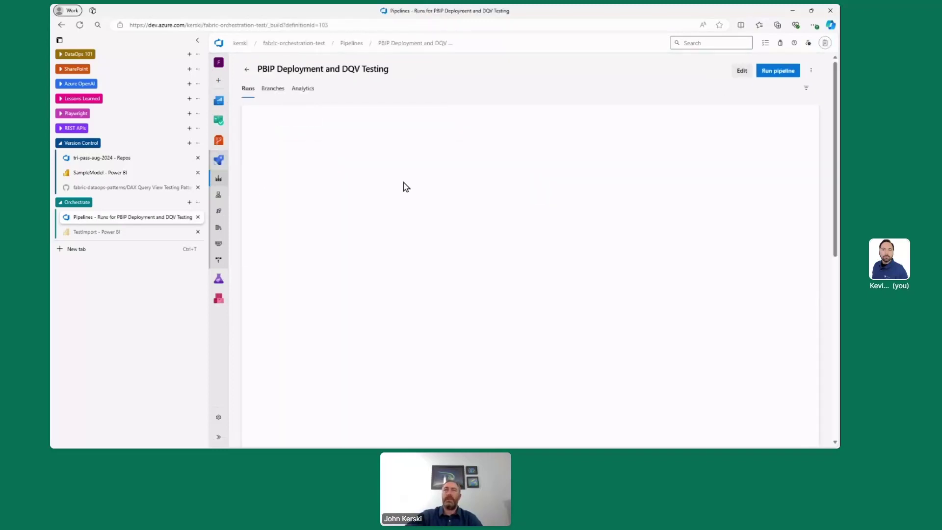
pyautogui.click(736, 72)
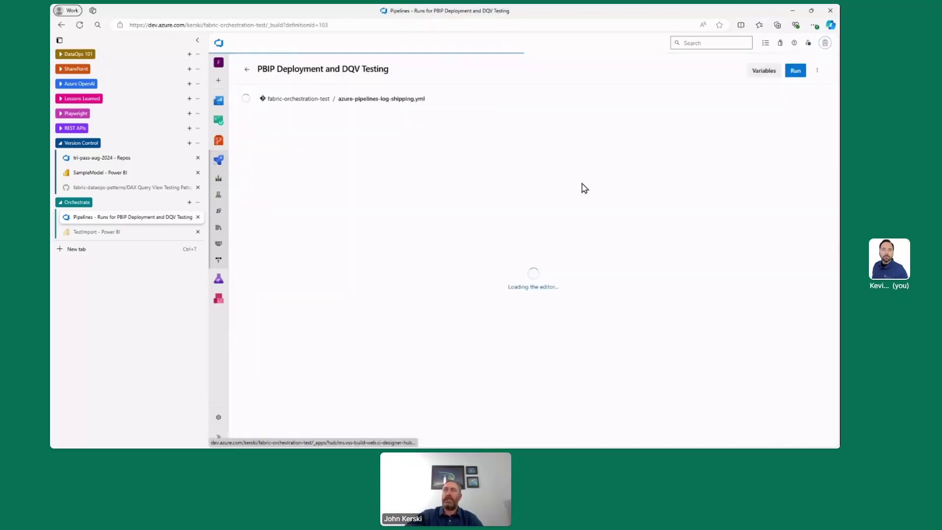
pyautogui.scroll(-4, 396, 227)
pyautogui.scroll(-8, 396, 227)
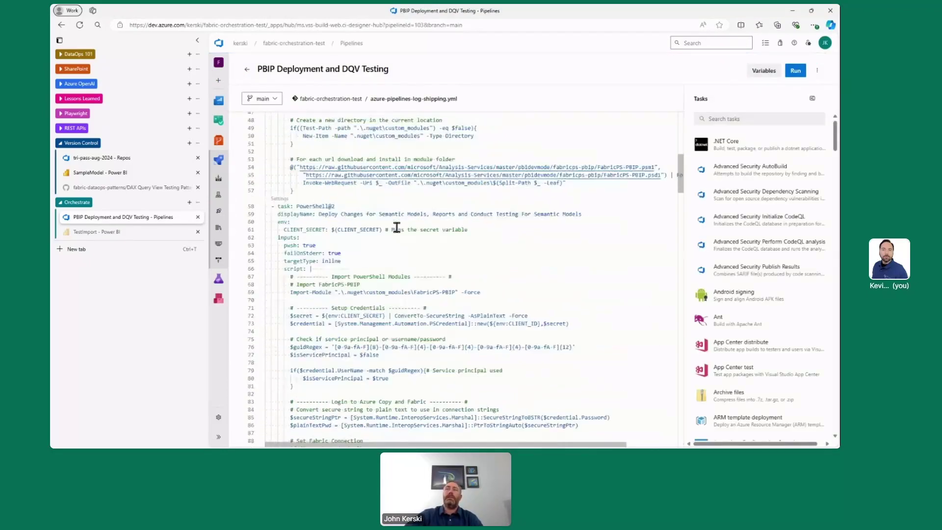